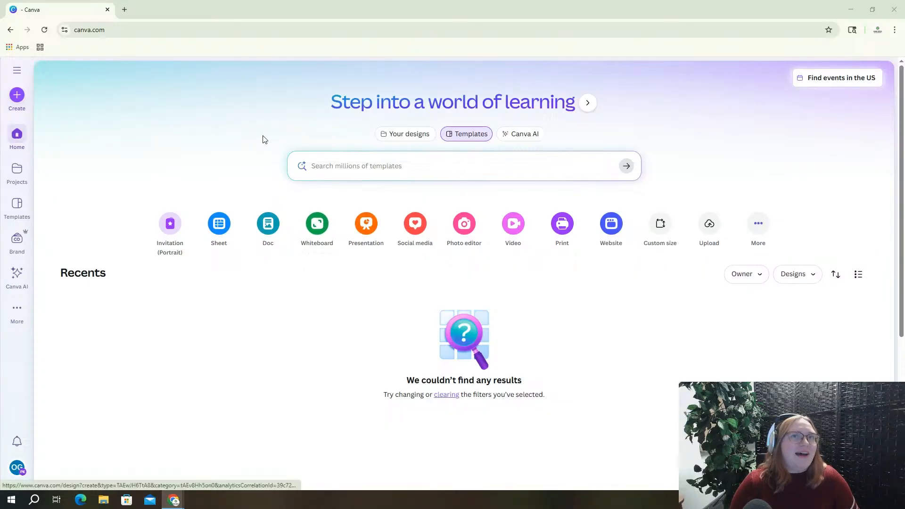
Start a new blank 'Untitled design' presentation in its own tab, then return to the Canva home page
click(352, 171)
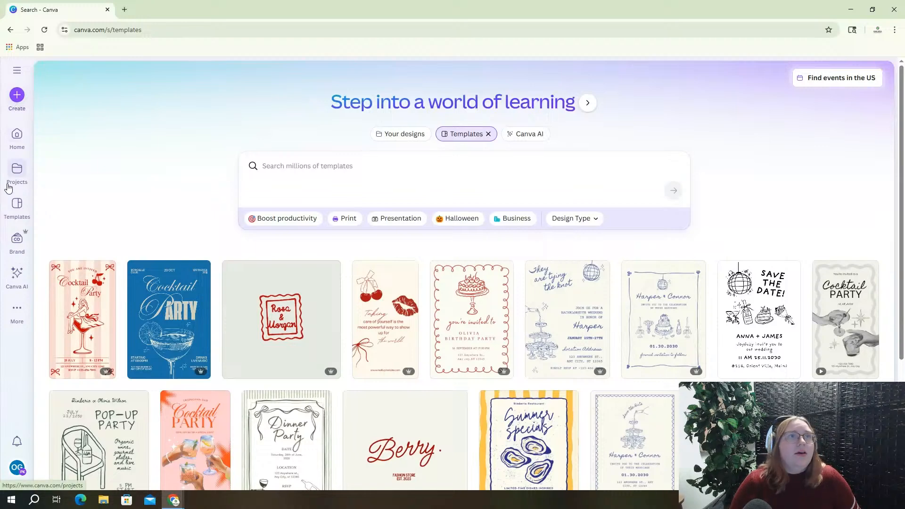
click(17, 138)
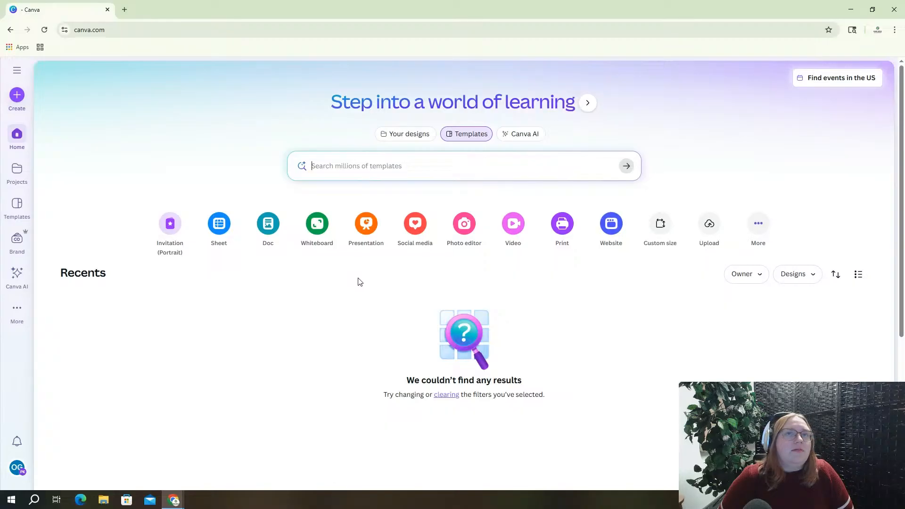
click(368, 228)
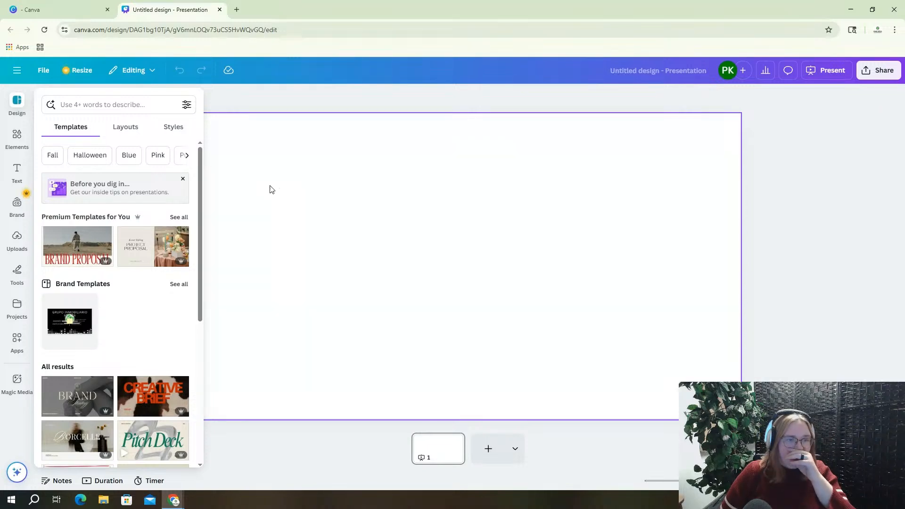
click(69, 9)
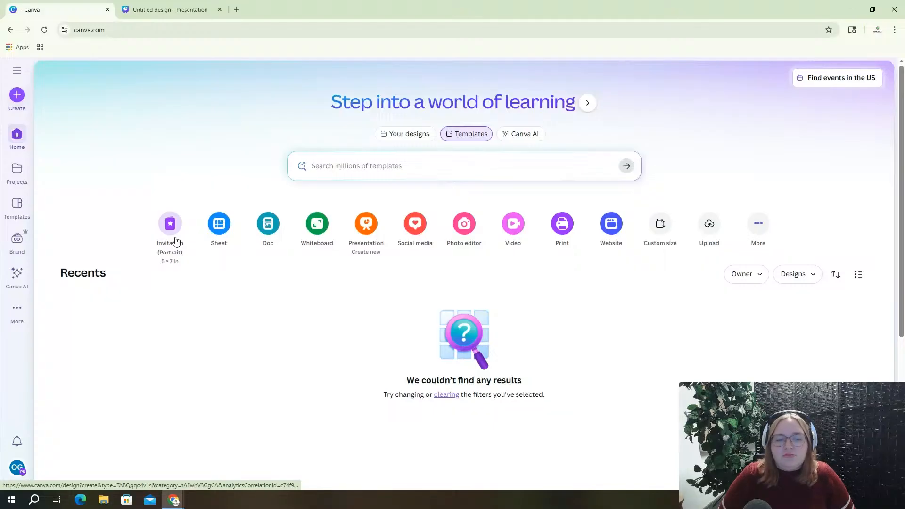
Search templates for 'childrens book template' and scroll through story designs like Claudia and Rufus Play Ball
click(444, 165)
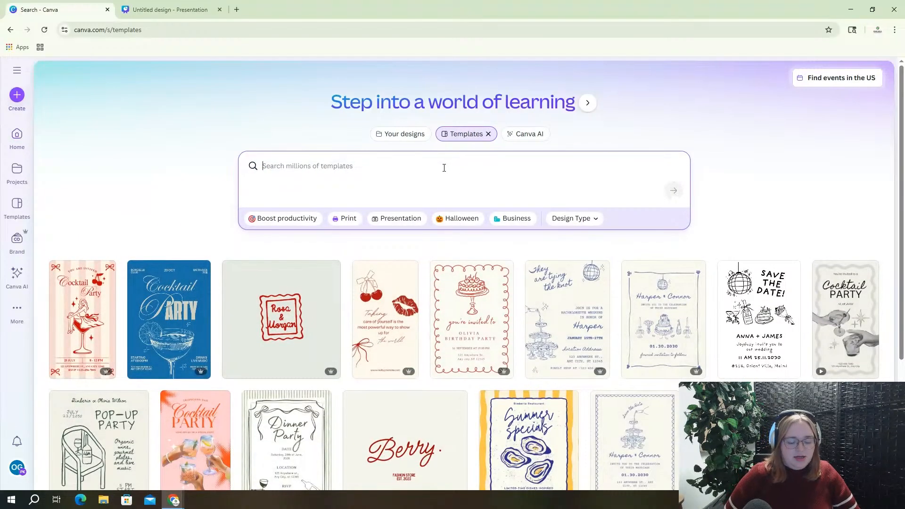
text(children)
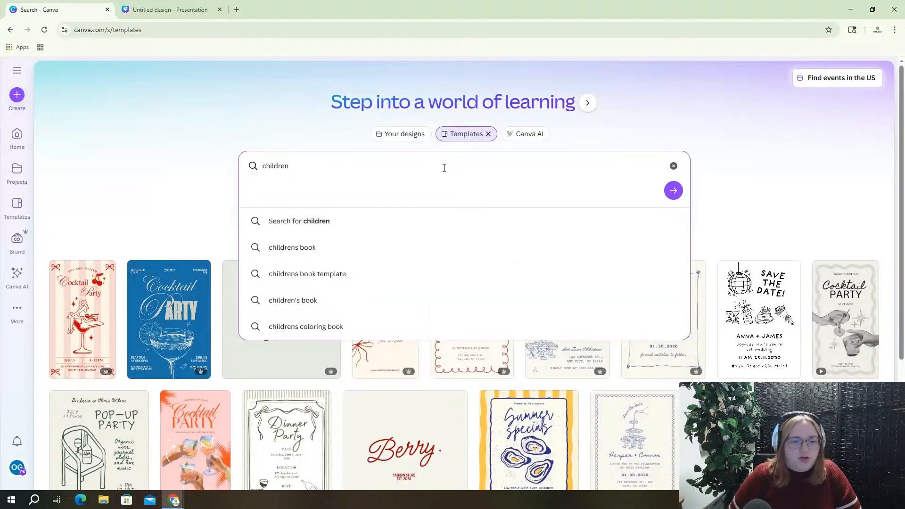
click(401, 282)
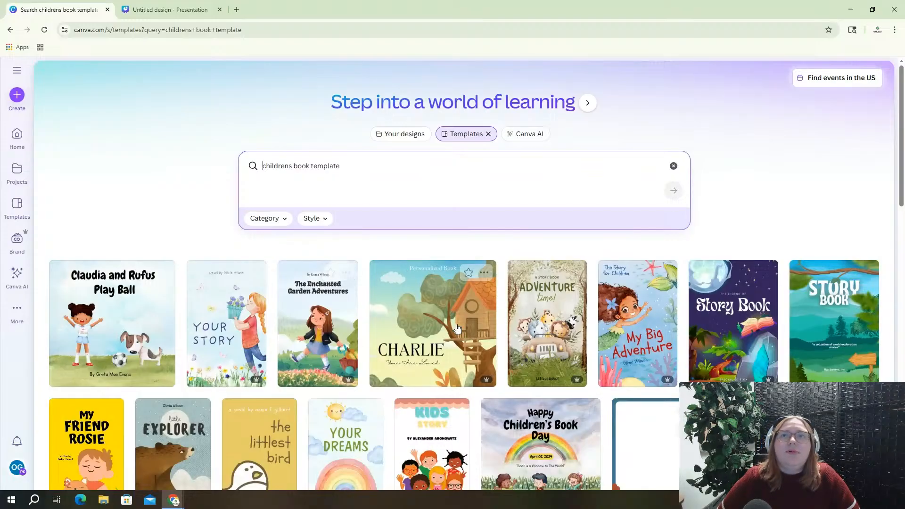
scroll(560, 325, down, 1)
scroll(560, 325, down, 6)
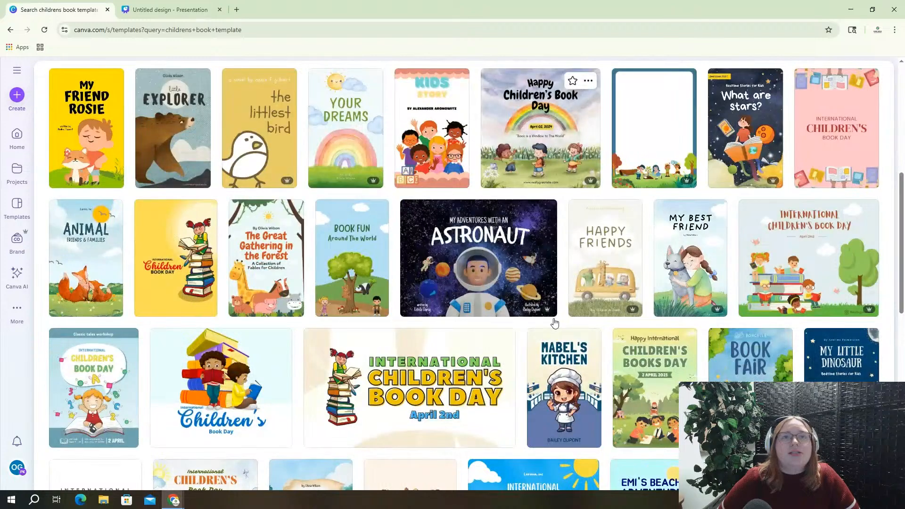
scroll(554, 322, down, 6)
scroll(572, 329, down, 2)
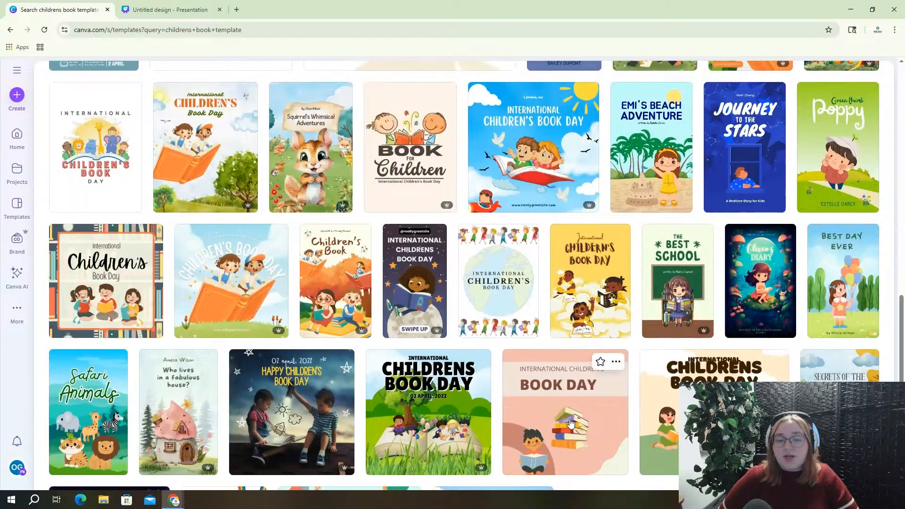
scroll(508, 452, down, 3)
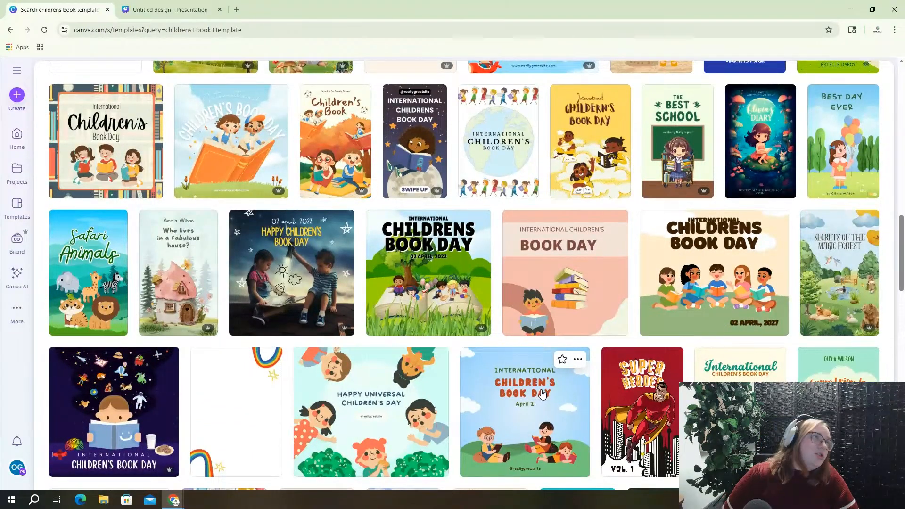
scroll(543, 372, down, 5)
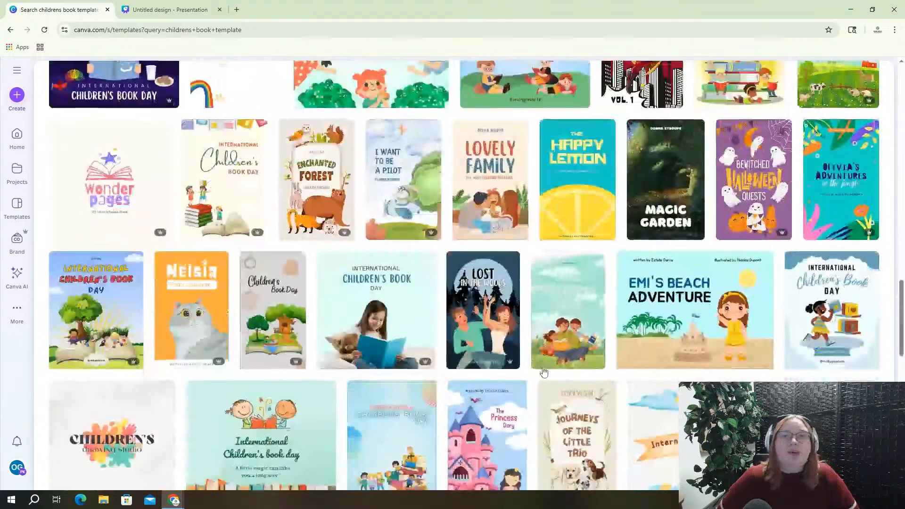
scroll(542, 377, up, 15)
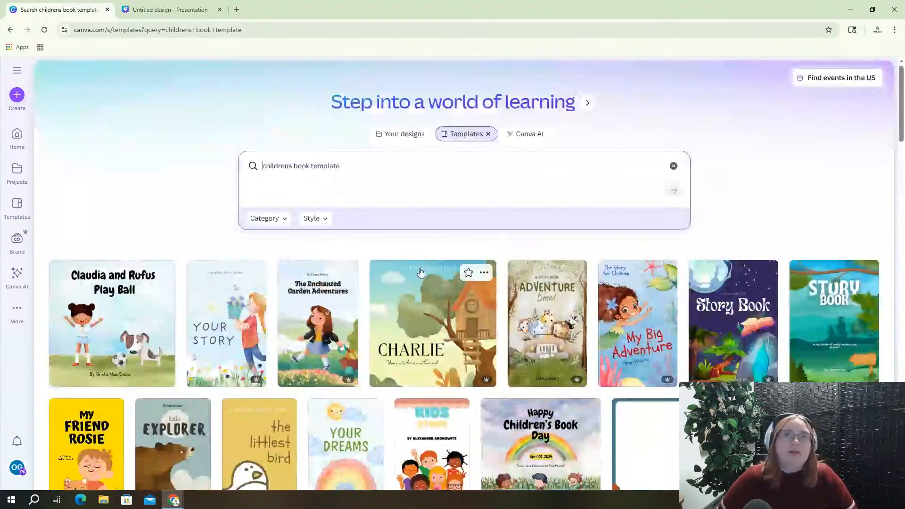
Search templates for 'childrens book multi-page' and browse the results
drag(337, 166, 254, 174)
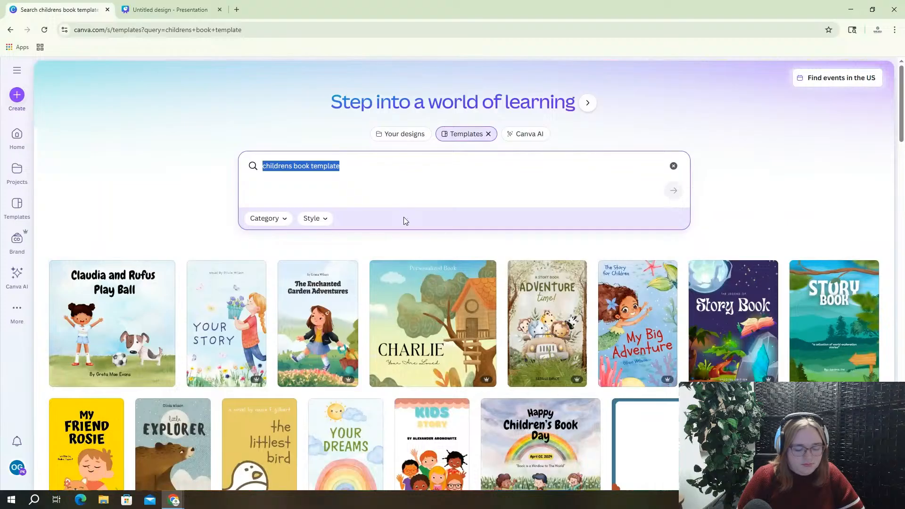
text(childrens )
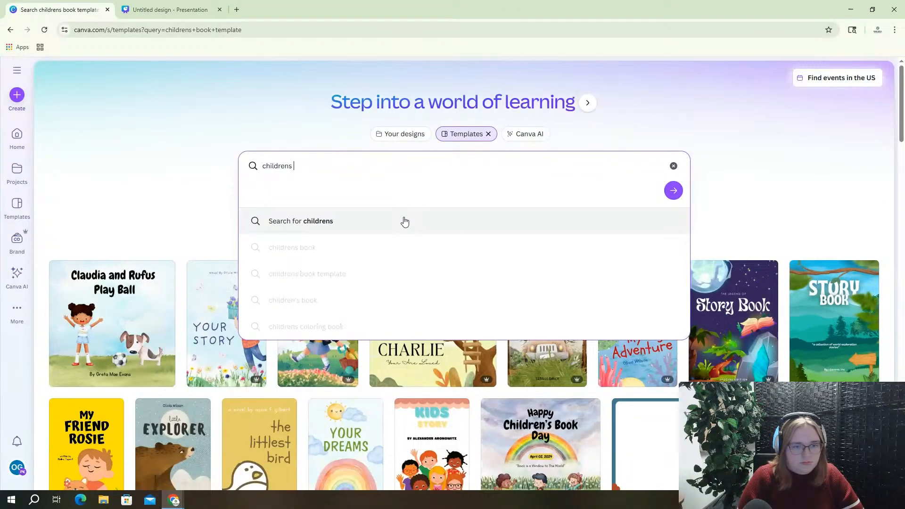
text(boo)
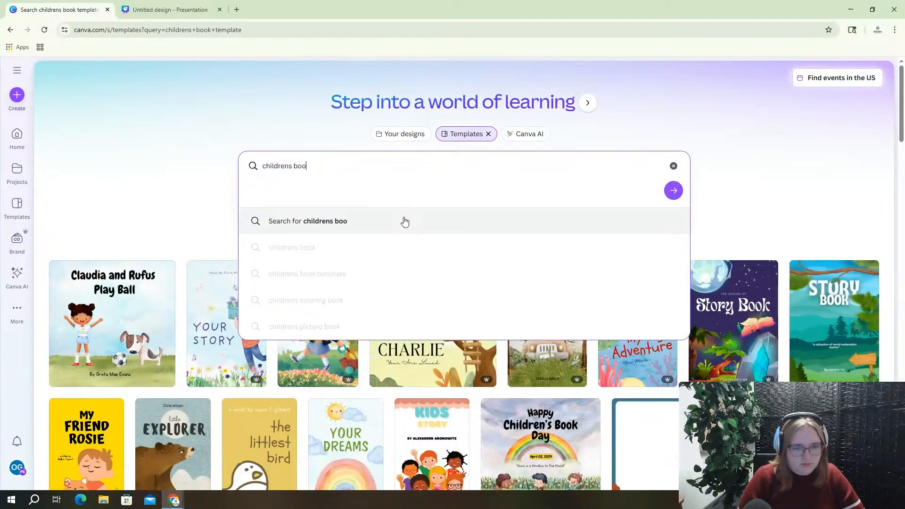
text(k m)
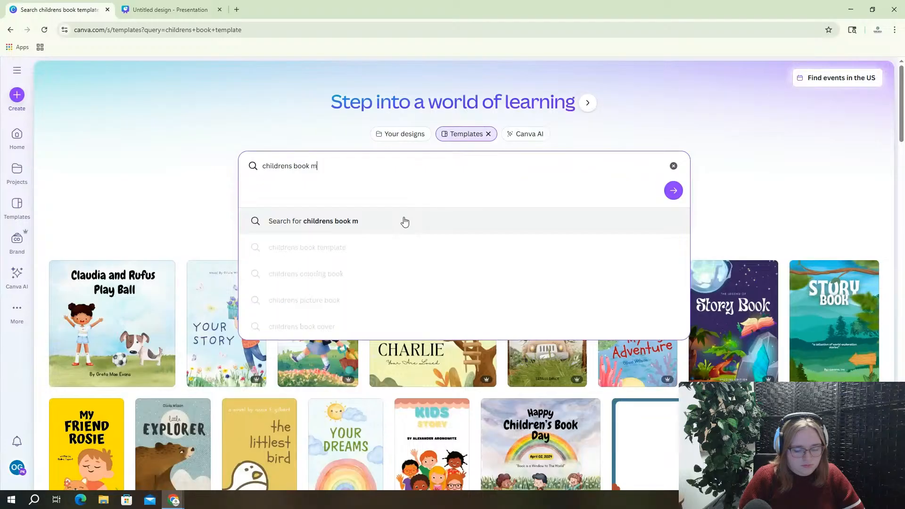
text(ulti-p)
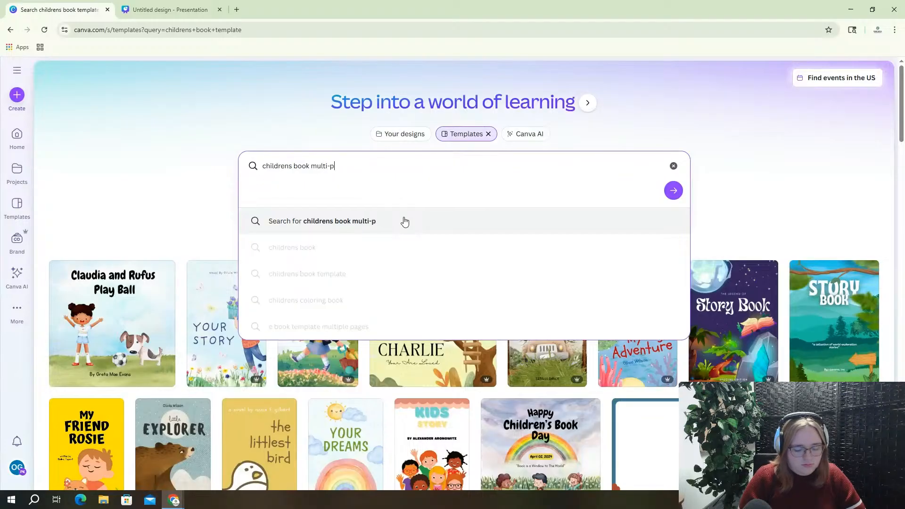
text(age)
key(Return)
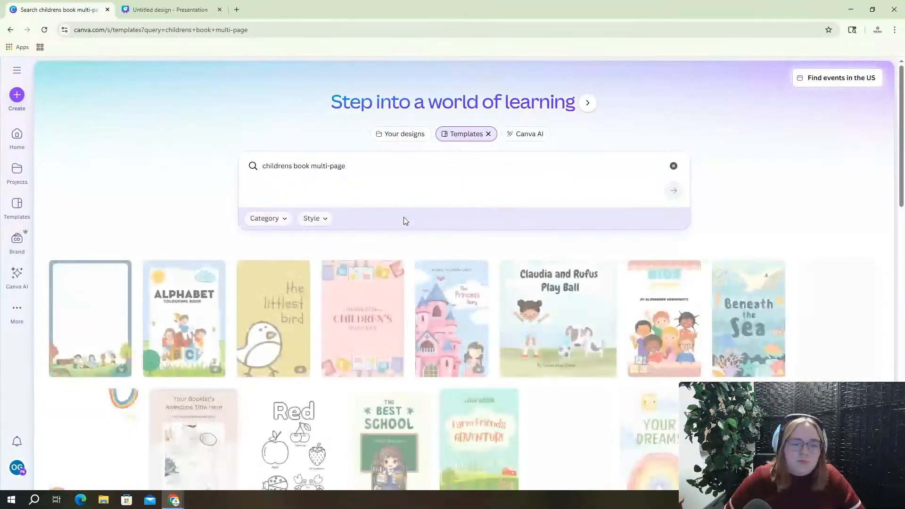
scroll(340, 293, down, 5)
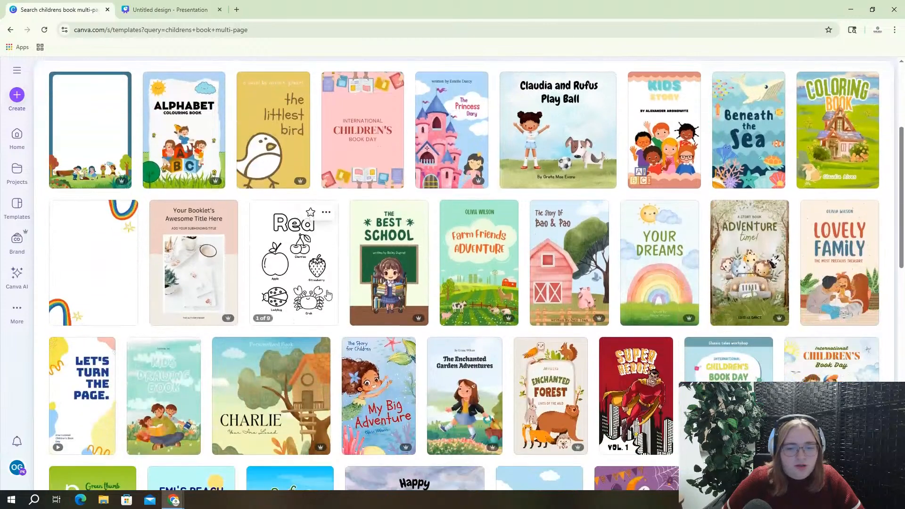
scroll(325, 293, down, 3)
scroll(322, 204, up, 8)
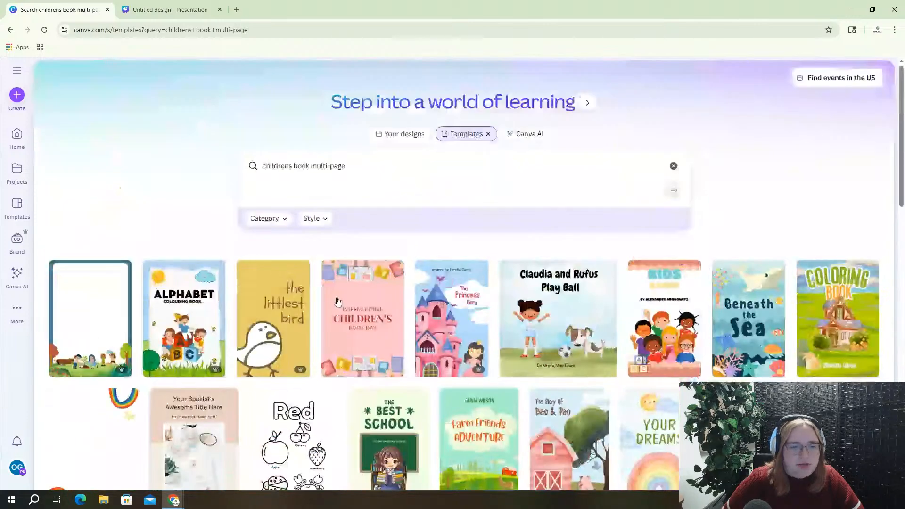
Search templates for 'bo', browse the book results, then return to the Untitled design presentation
drag(339, 167, 231, 170)
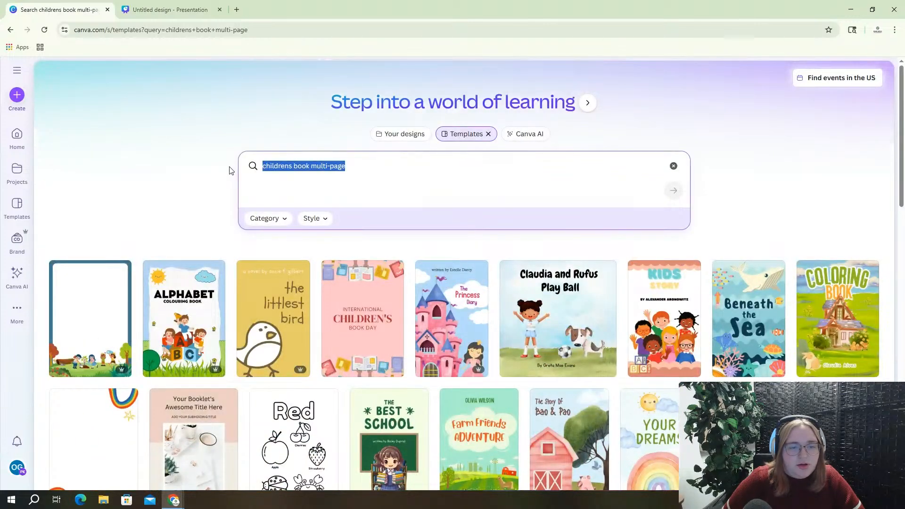
text(book)
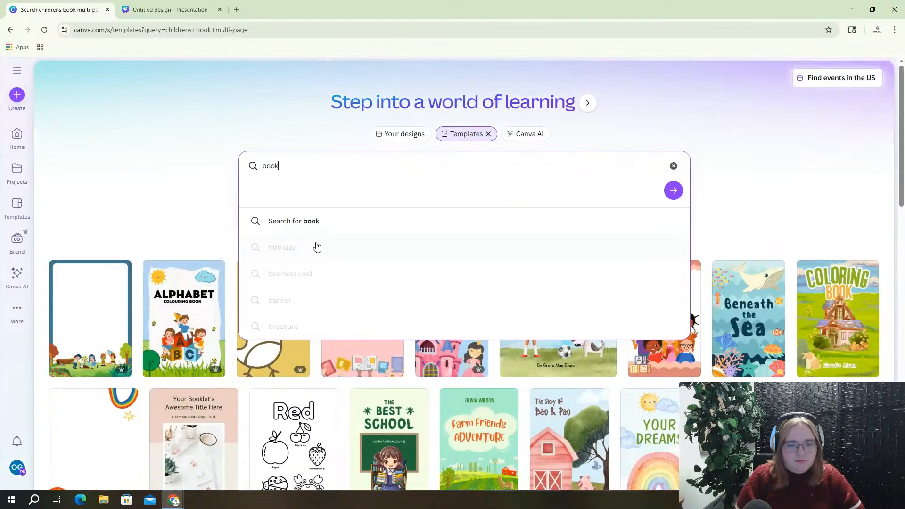
key(Return)
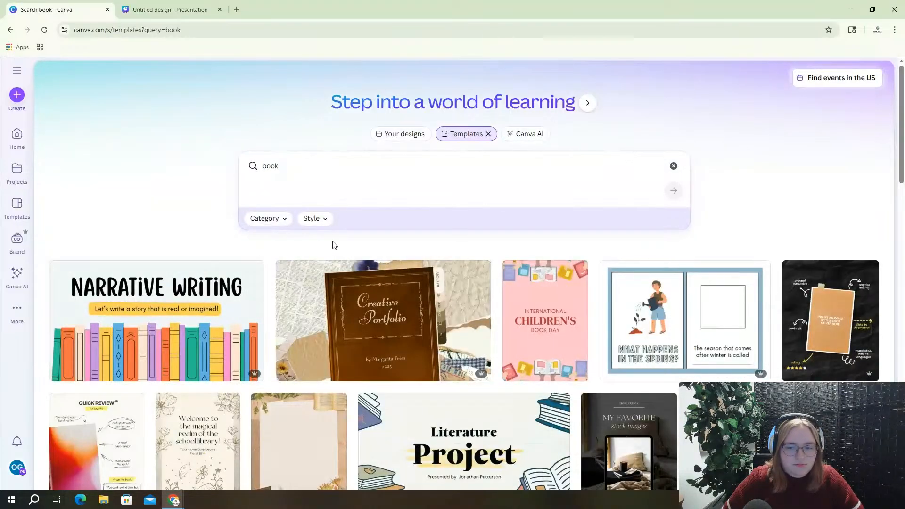
scroll(334, 245, down, 10)
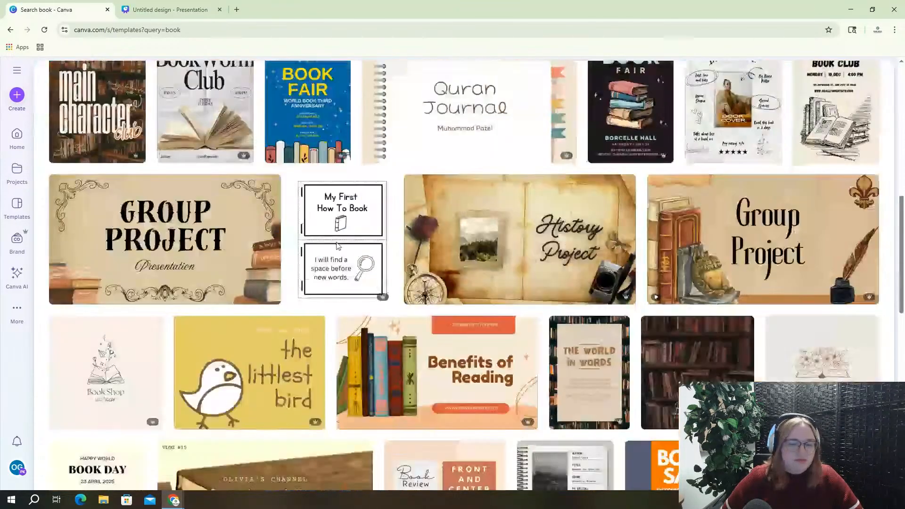
scroll(337, 246, down, 2)
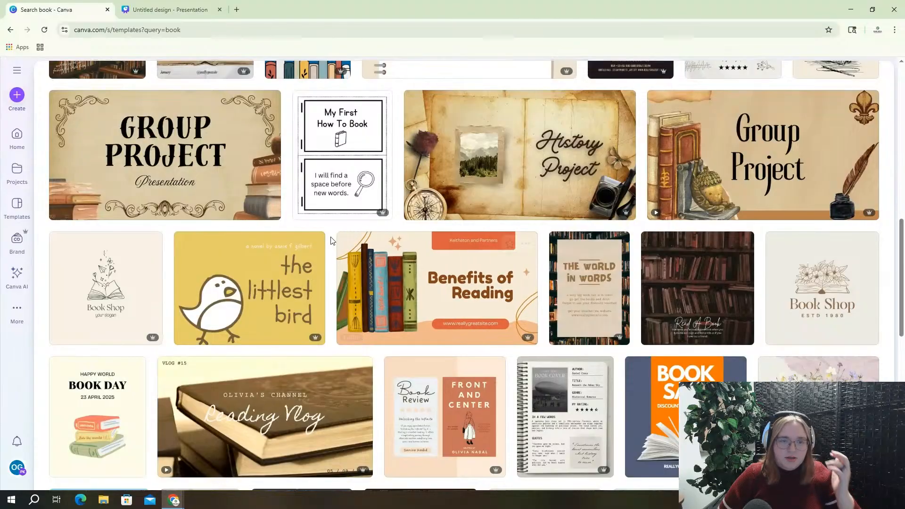
scroll(330, 241, up, 12)
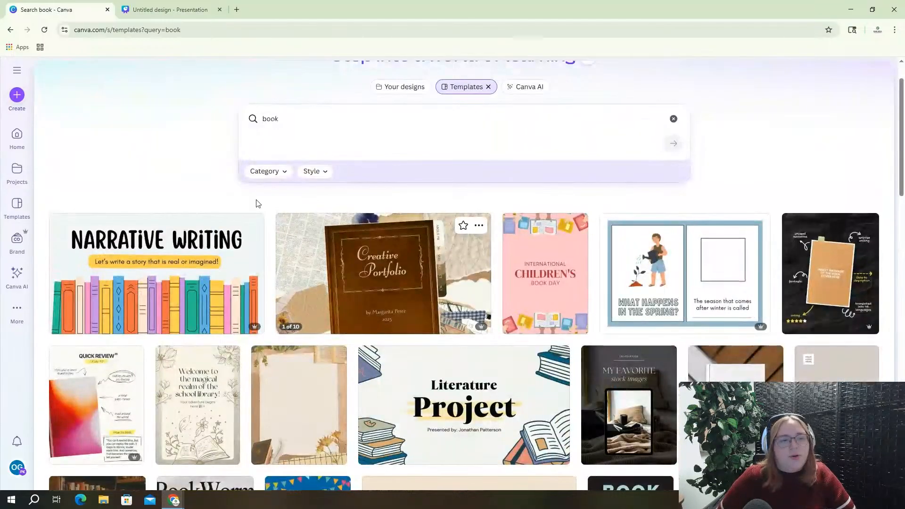
click(139, 12)
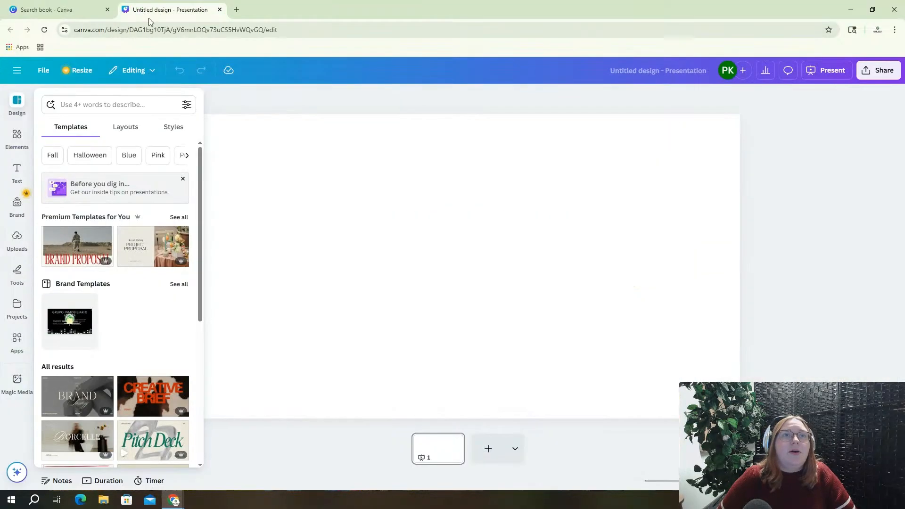
Dock the Templates panel beside the blank slide, showing designs like Brand Proposal and Pitch Deck
click(287, 119)
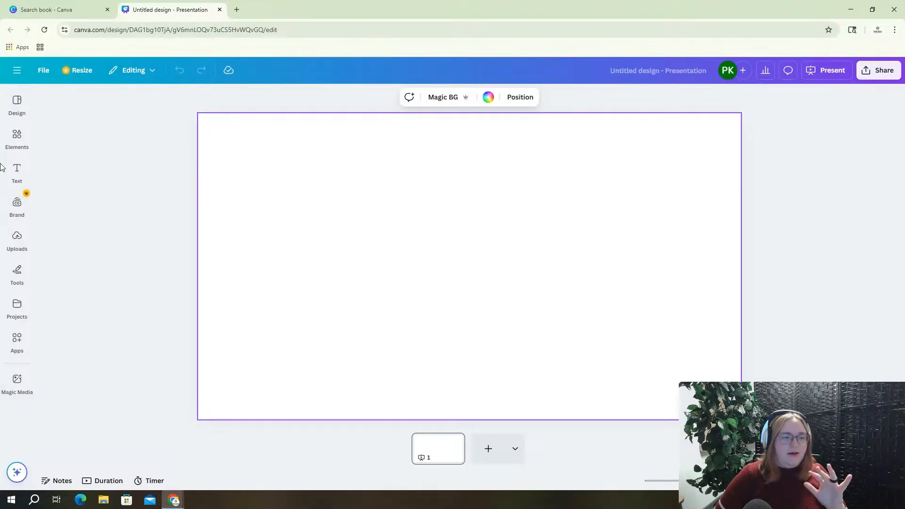
click(3, 131)
click(10, 107)
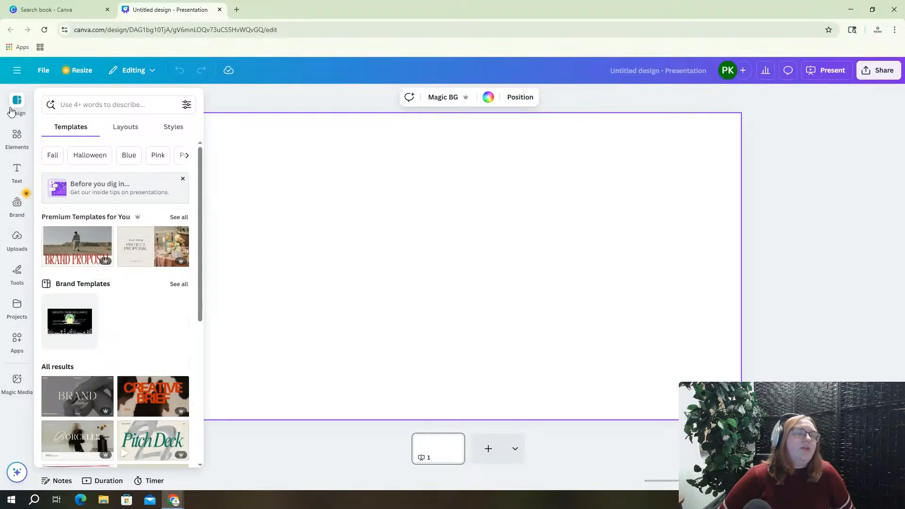
click(299, 131)
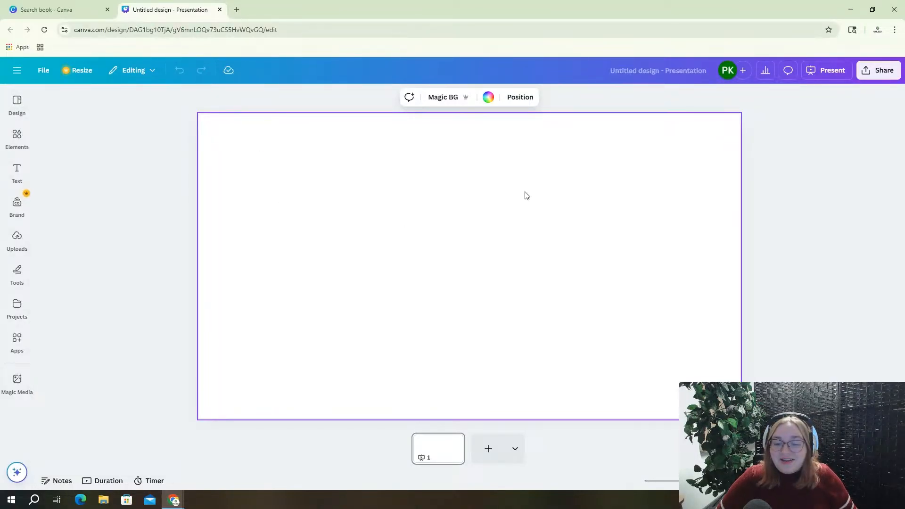
click(21, 110)
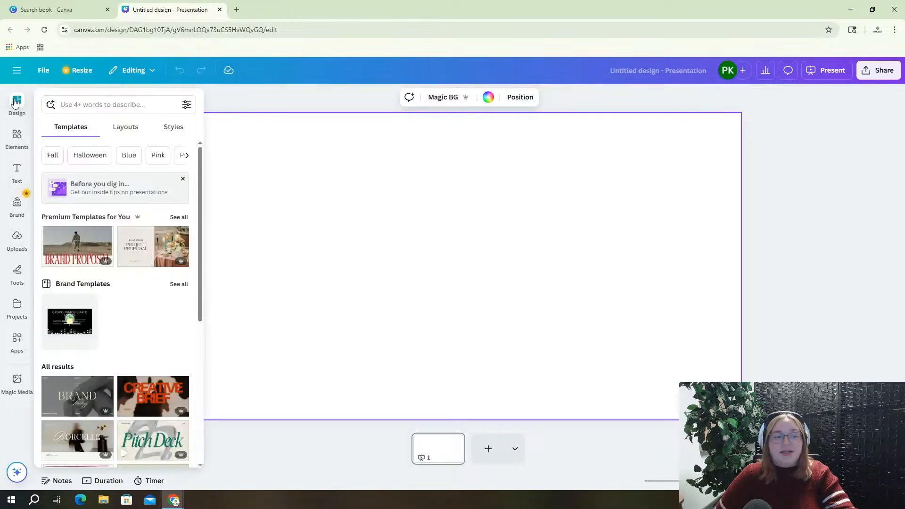
click(17, 175)
click(17, 205)
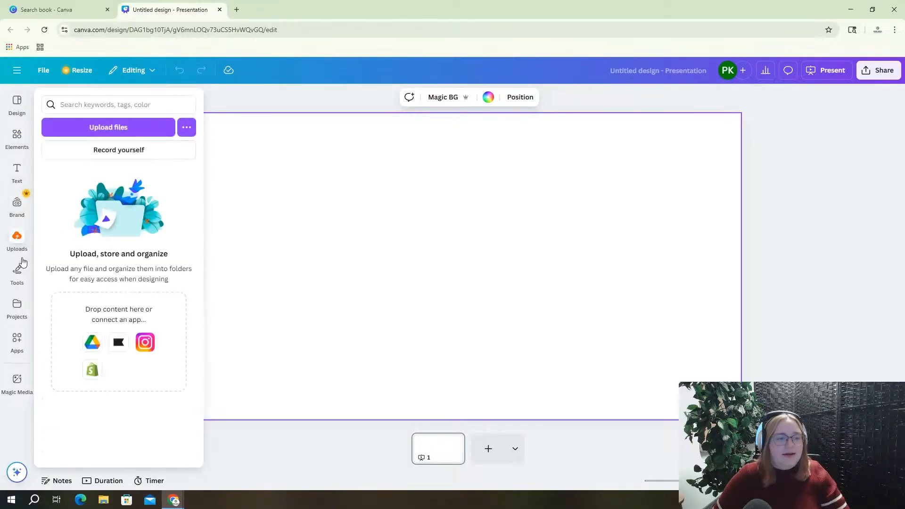
click(14, 108)
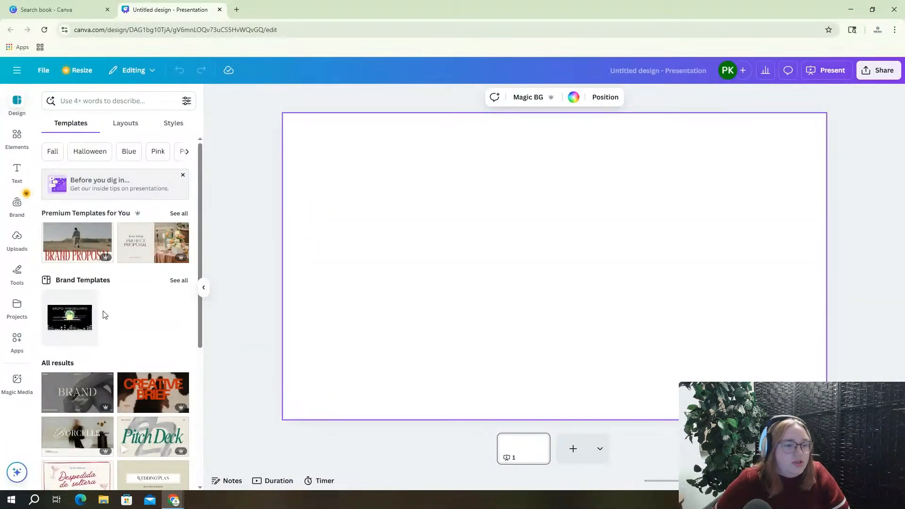
scroll(101, 309, down, 1)
scroll(137, 178, up, 1)
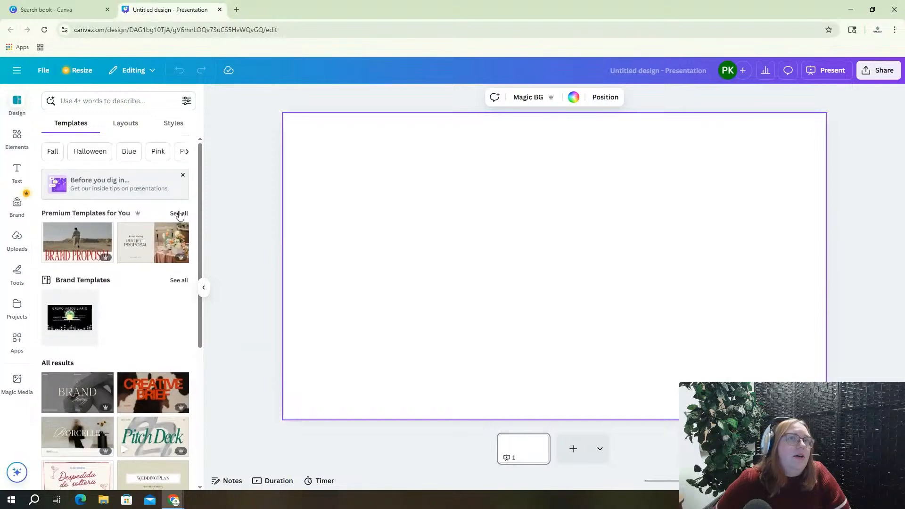
Show all Premium Templates for You and scroll down to the duck Project Presentation template
click(179, 214)
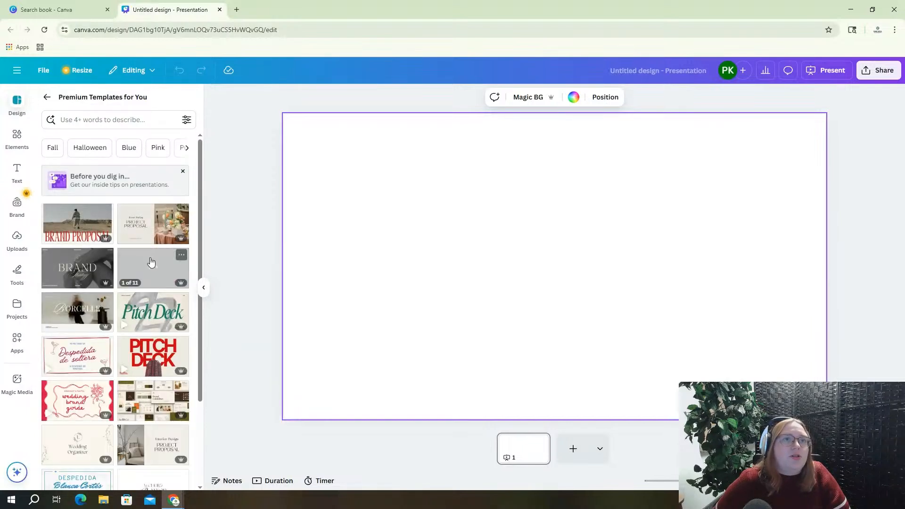
scroll(143, 271, down, 1)
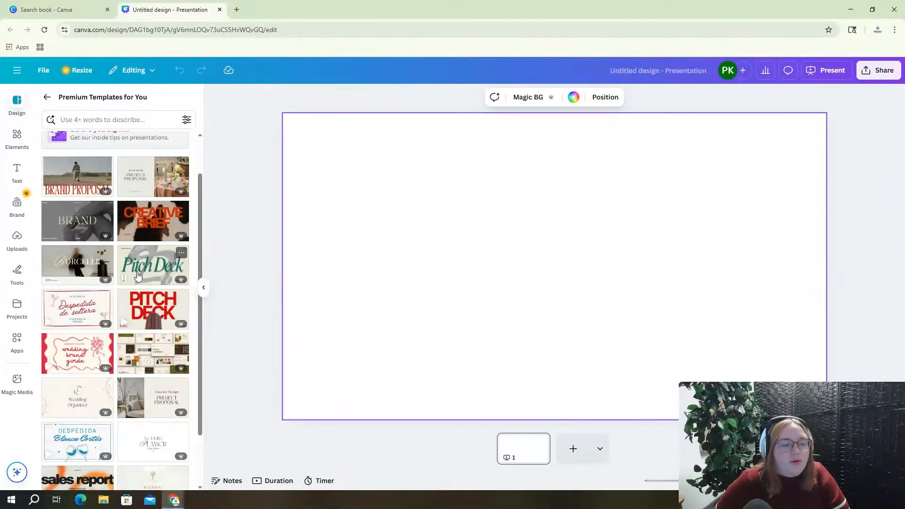
scroll(137, 275, down, 1)
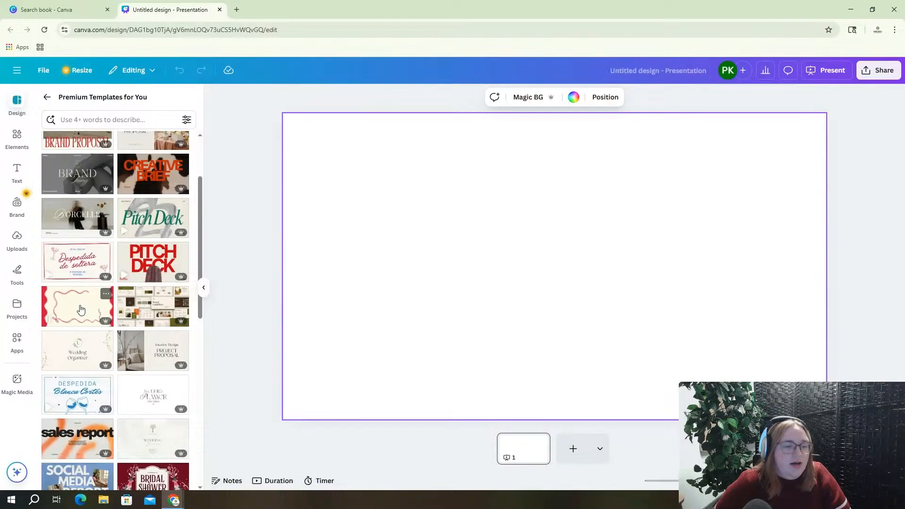
scroll(82, 313, down, 2)
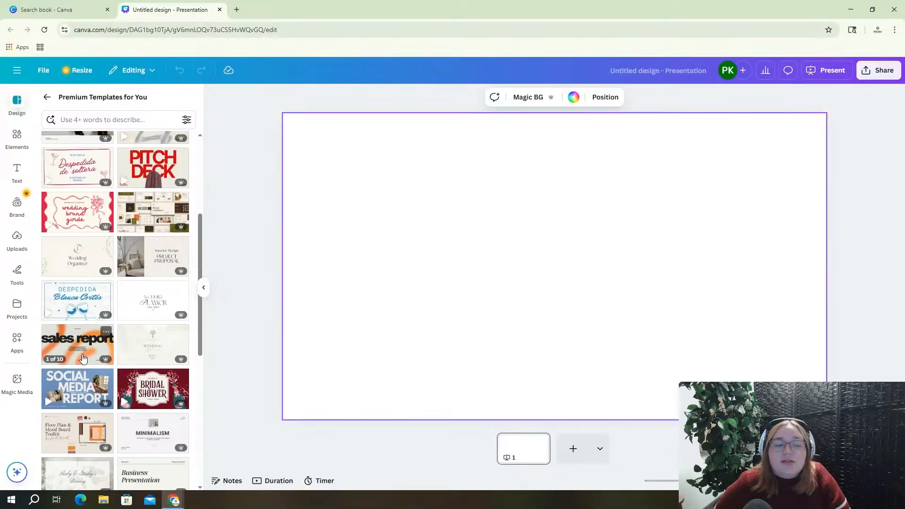
scroll(83, 358, down, 2)
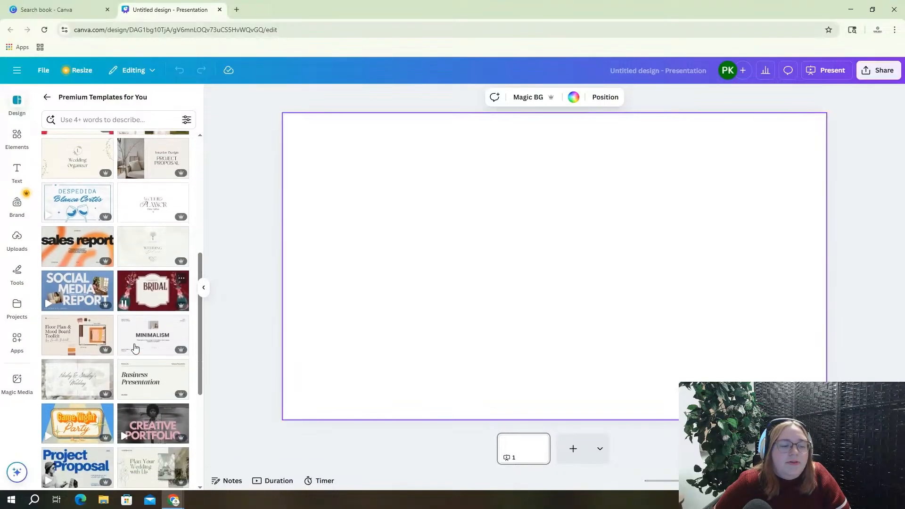
scroll(135, 348, down, 3)
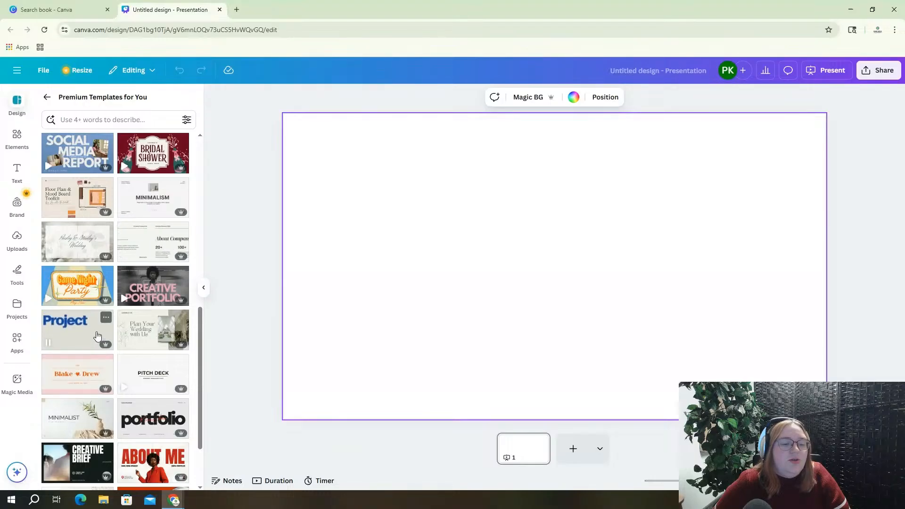
scroll(109, 339, down, 2)
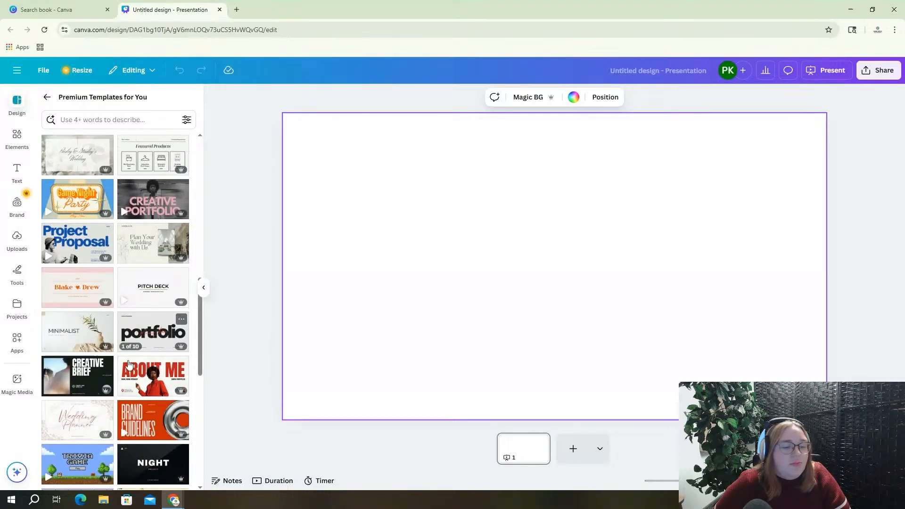
mouse_move(180, 394)
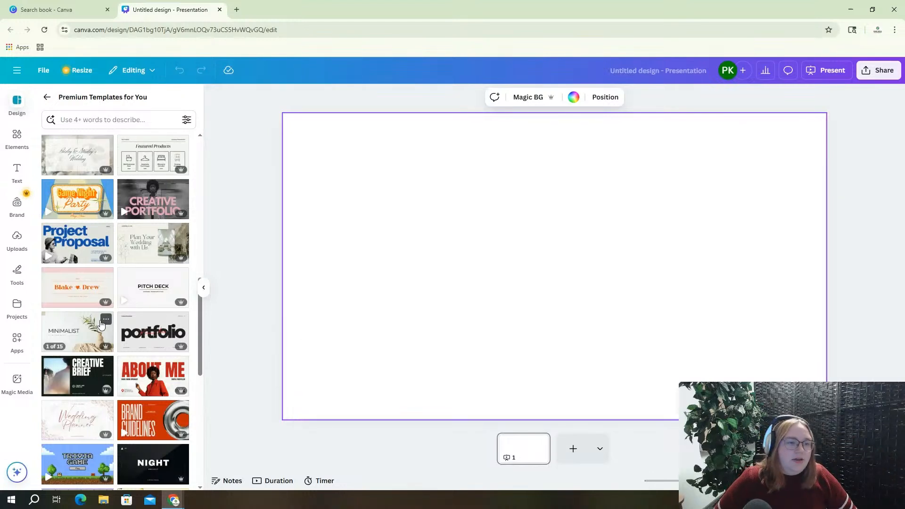
scroll(100, 324, down, 3)
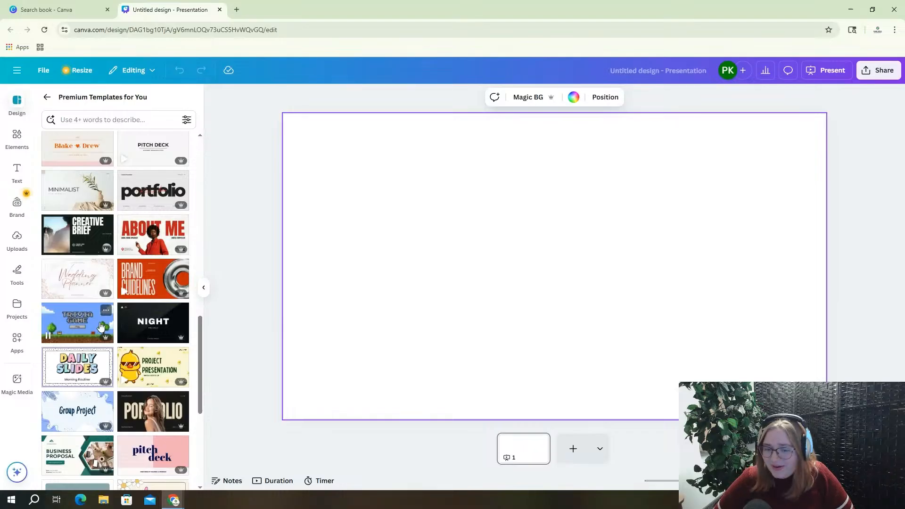
scroll(100, 325, down, 2)
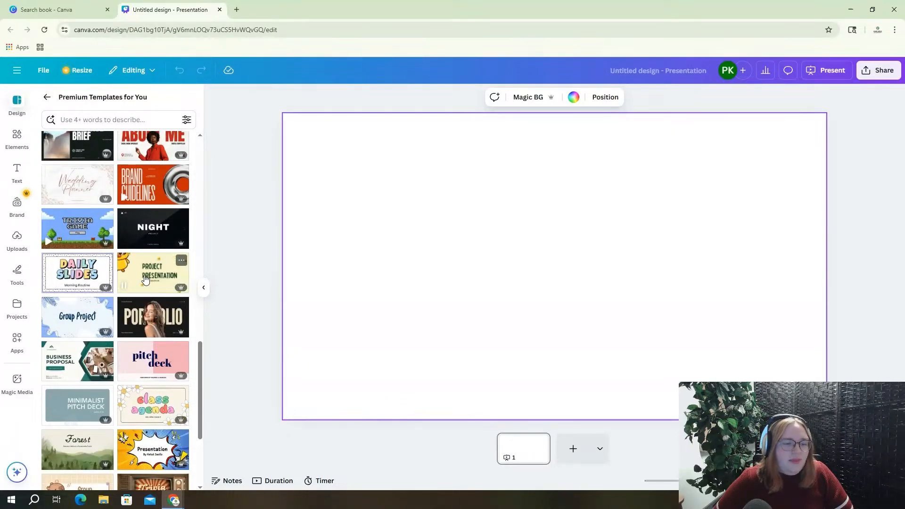
Apply all 10 pages of the Brown Green Cute Duck Simple Project Presentation template
click(144, 275)
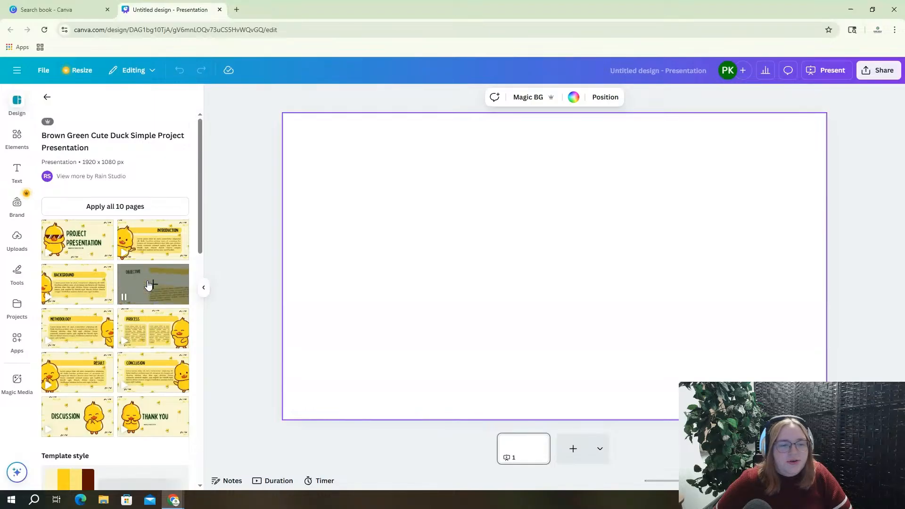
click(109, 208)
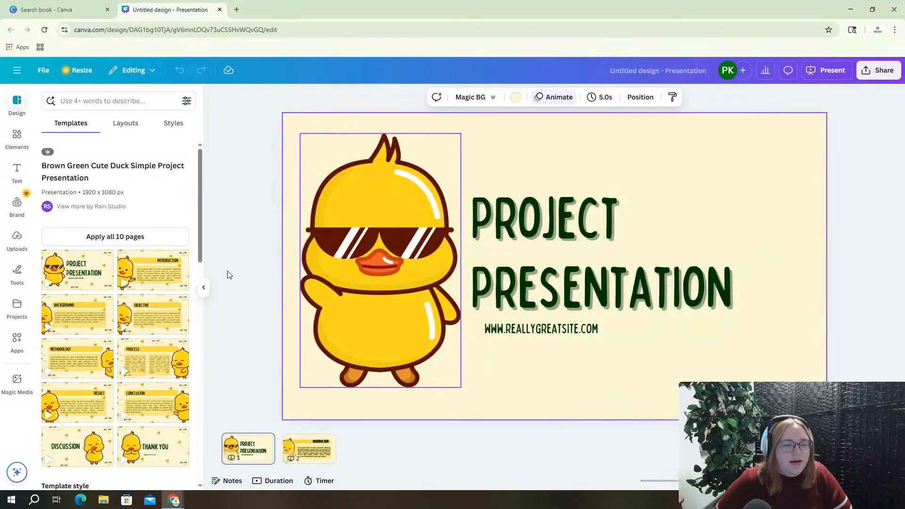
click(297, 446)
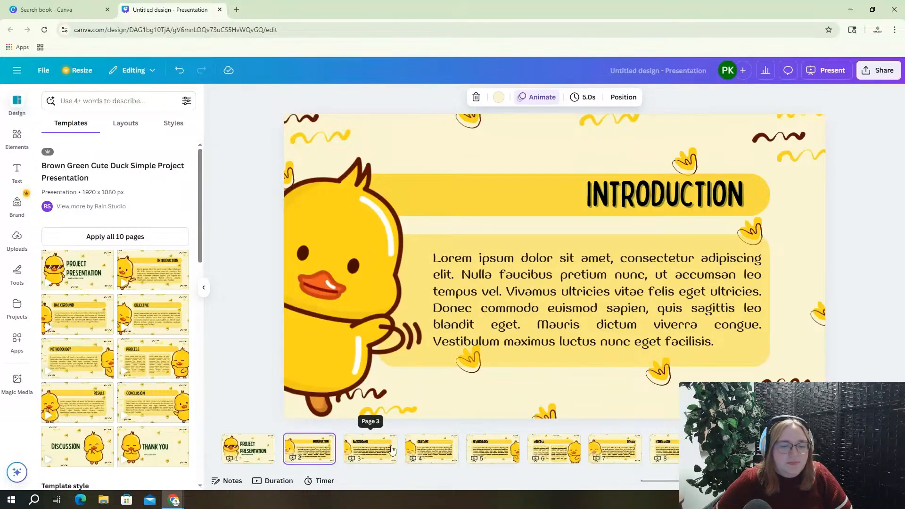
click(371, 448)
click(424, 454)
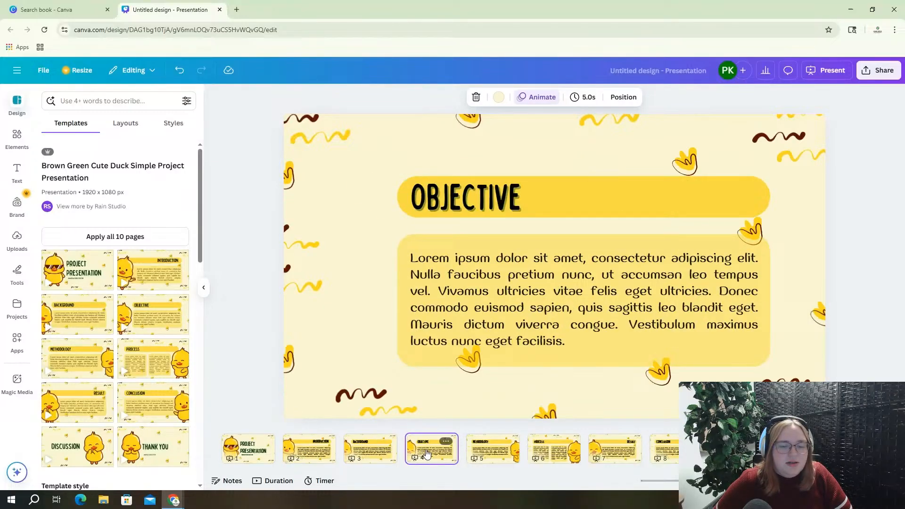
click(492, 450)
click(543, 446)
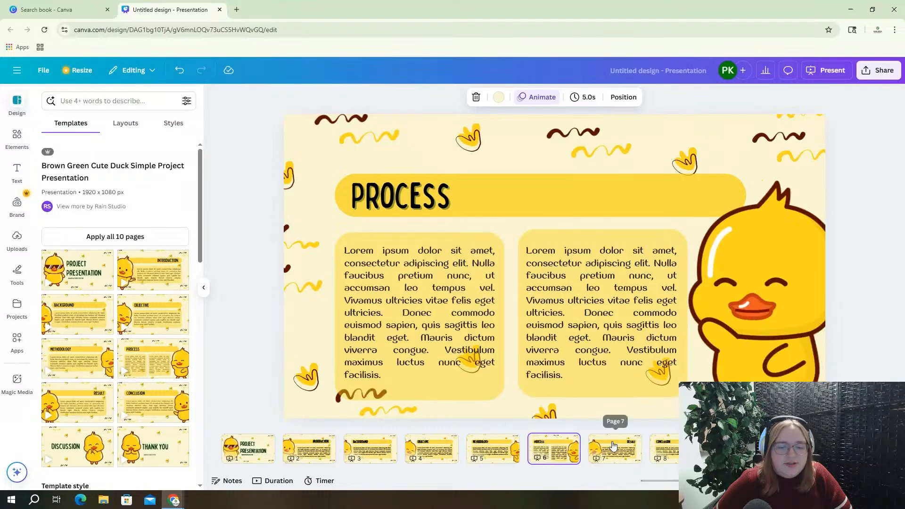
click(613, 447)
click(253, 450)
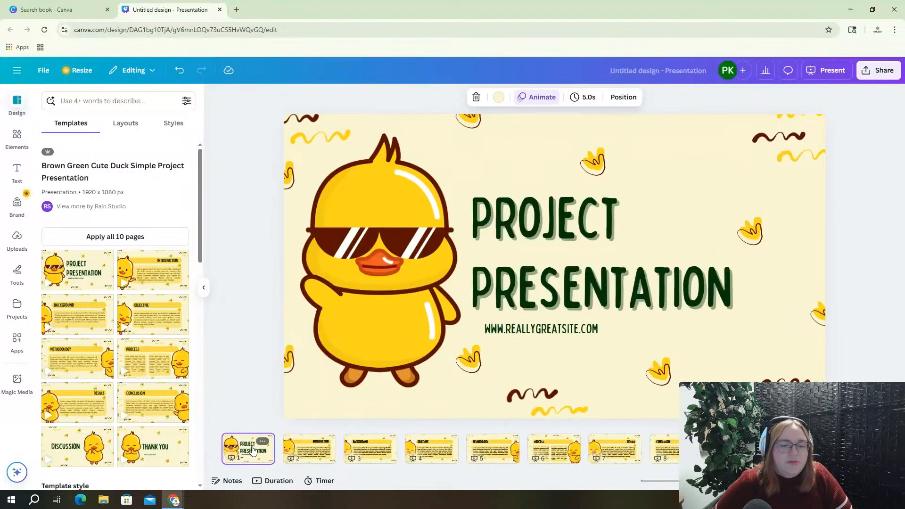
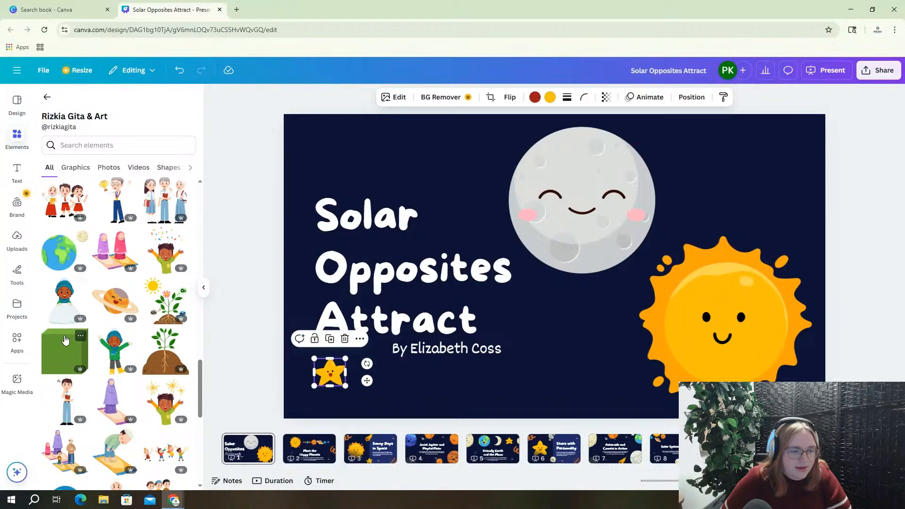
Add the smiling Saturn graphic from Elements, shrink it and place it above the sun, below the moon
click(109, 307)
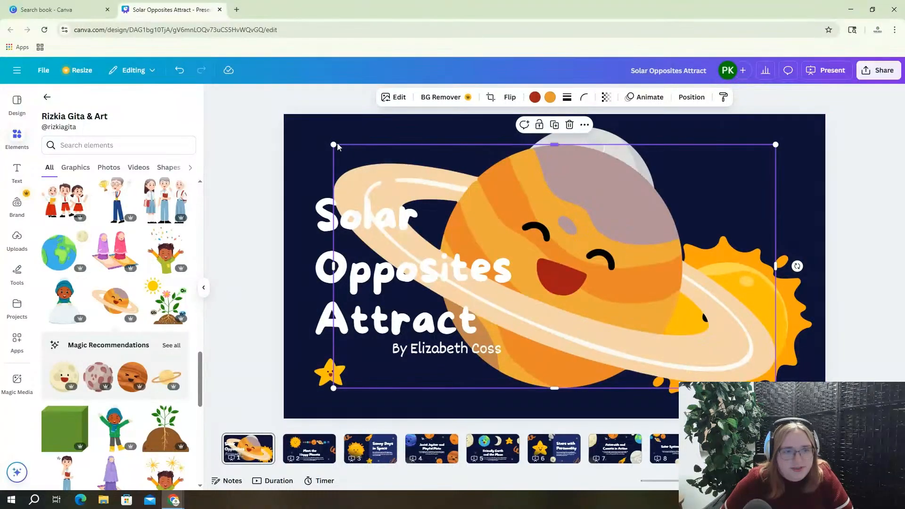
drag(333, 143, 715, 234)
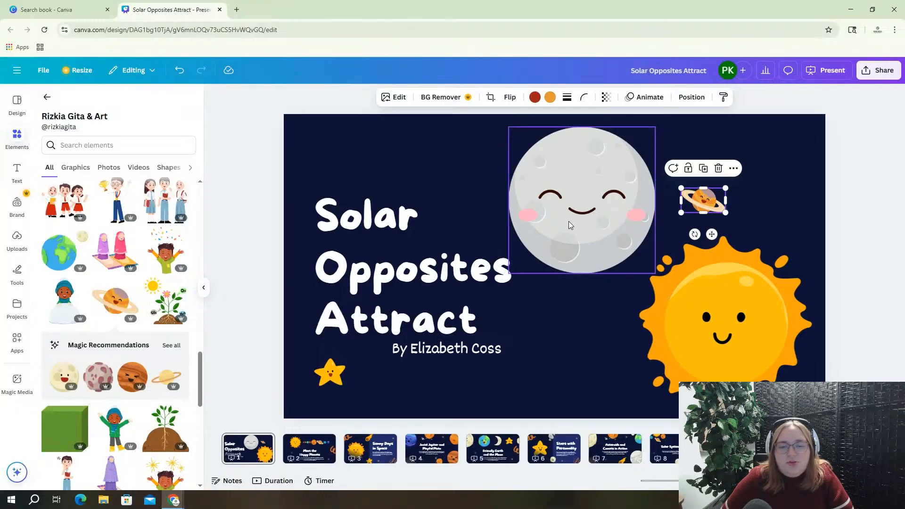
scroll(91, 357, down, 3)
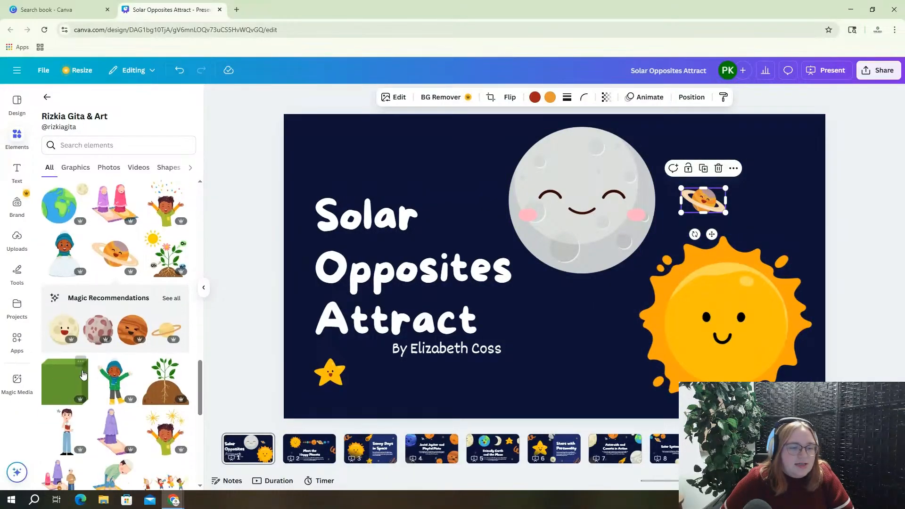
scroll(91, 357, down, 5)
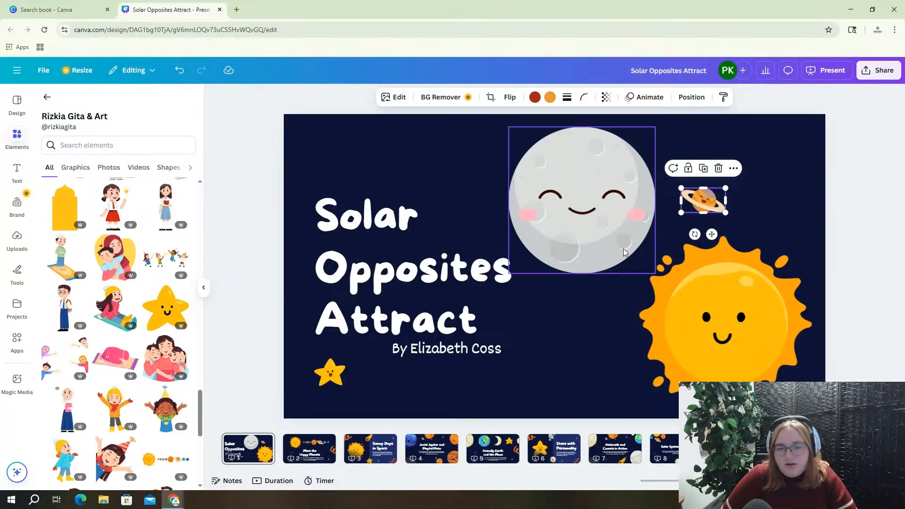
drag(681, 213, 431, 351)
drag(622, 260, 678, 231)
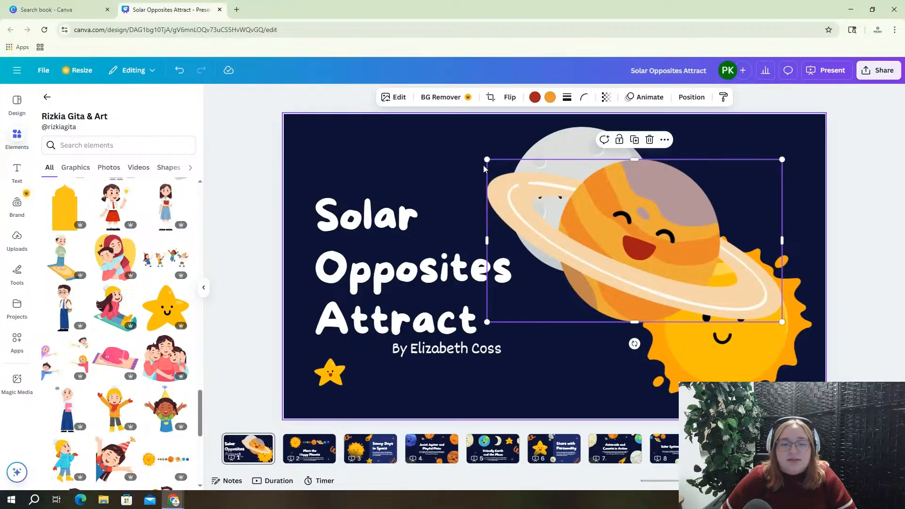
drag(487, 159, 726, 291)
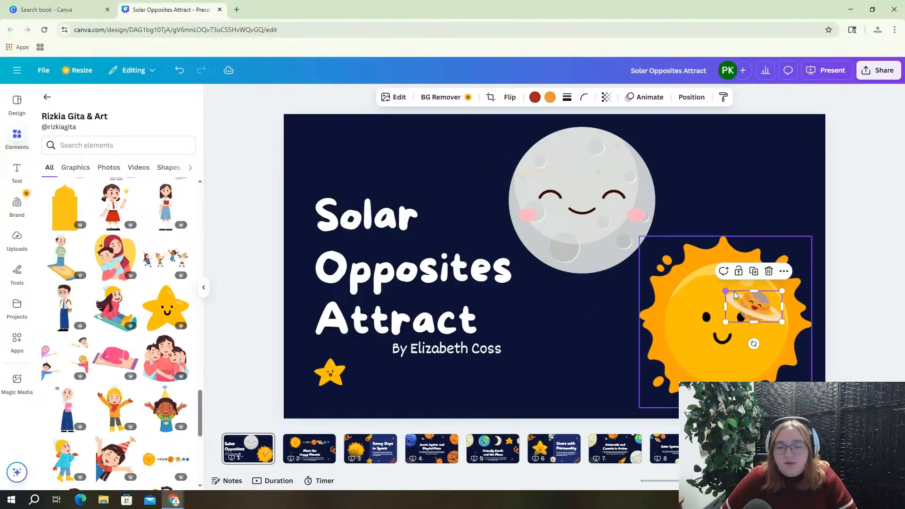
drag(754, 322, 718, 207)
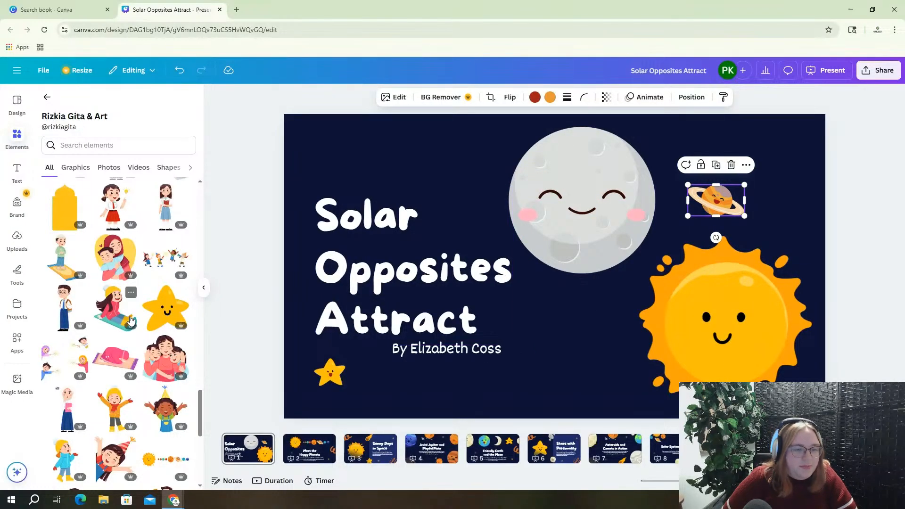
Add an orange planet graphic, shrink it to about 145 by 143, and place it beside the byline
scroll(130, 321, down, 5)
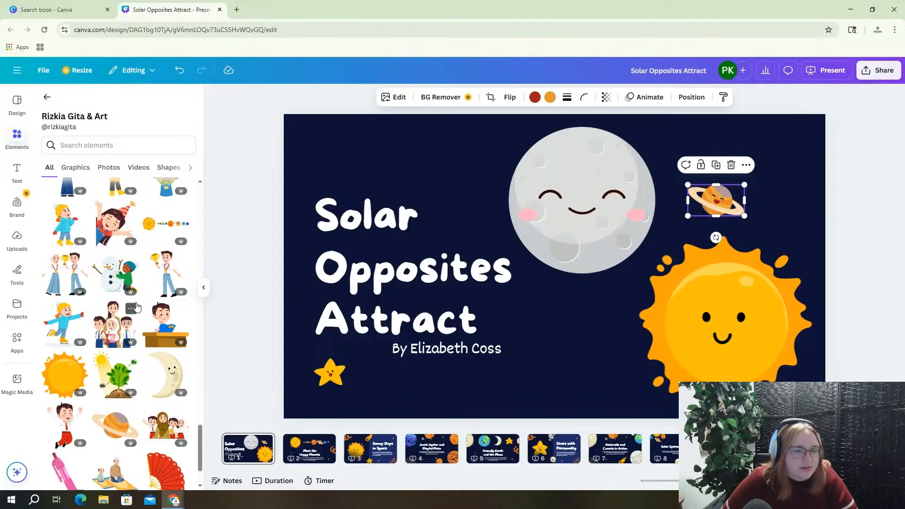
scroll(136, 307, down, 1)
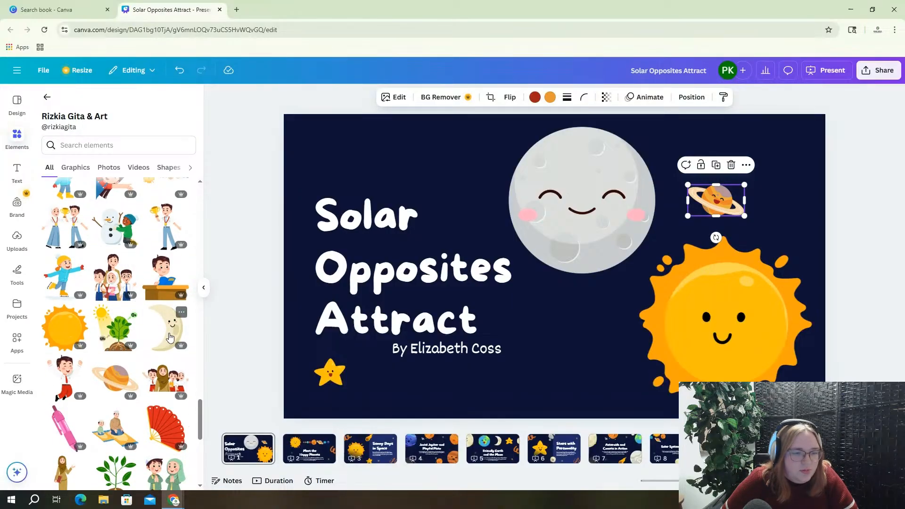
scroll(140, 353, down, 1)
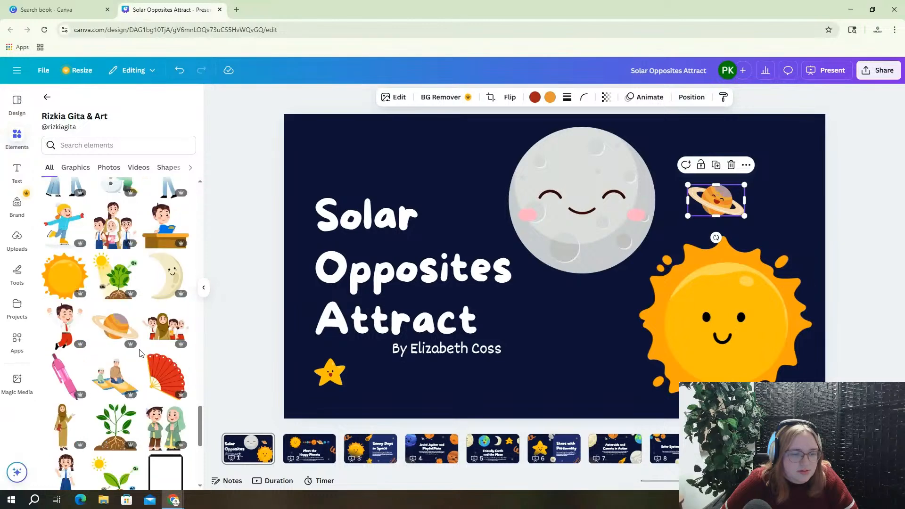
scroll(140, 354, down, 6)
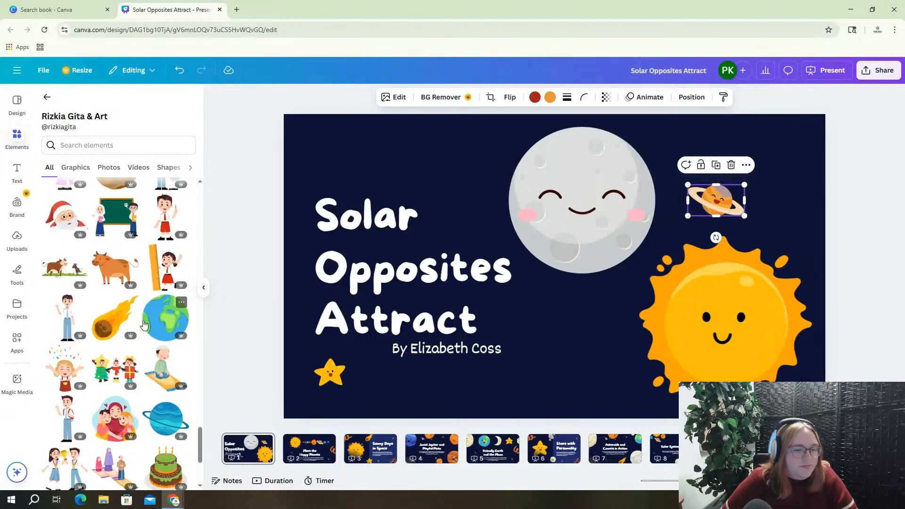
scroll(104, 302, down, 2)
scroll(98, 294, down, 5)
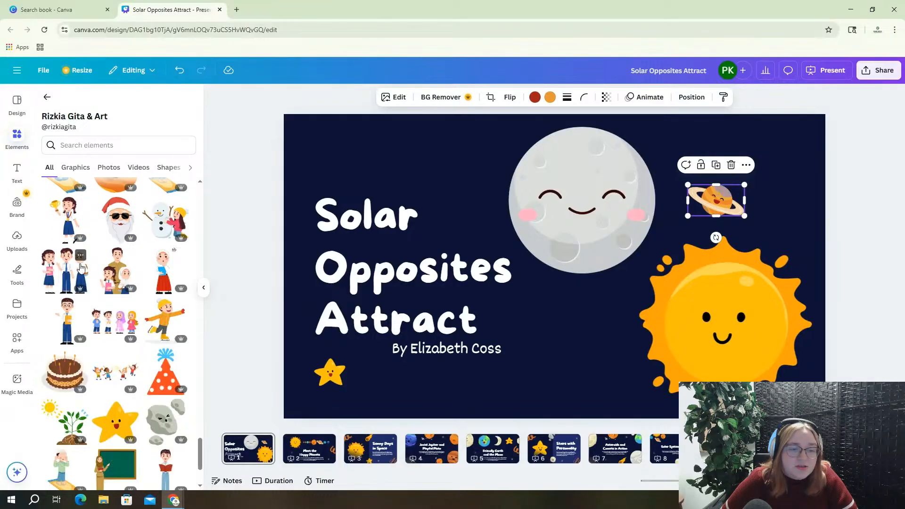
scroll(112, 369, down, 2)
scroll(112, 369, down, 1)
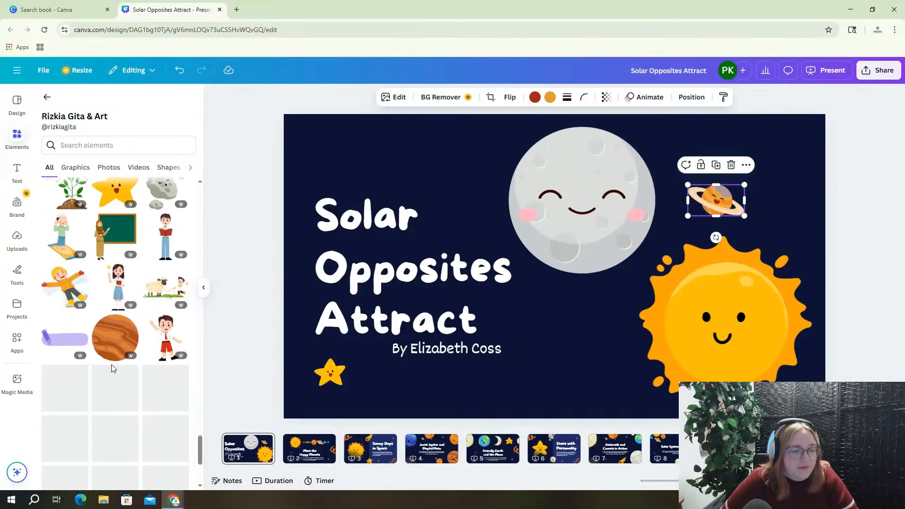
scroll(115, 358, down, 4)
scroll(115, 354, down, 5)
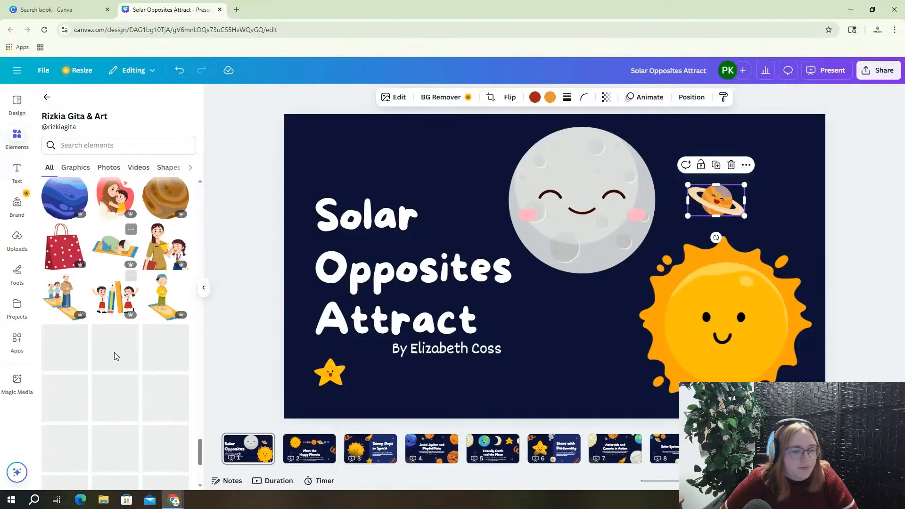
scroll(115, 354, down, 5)
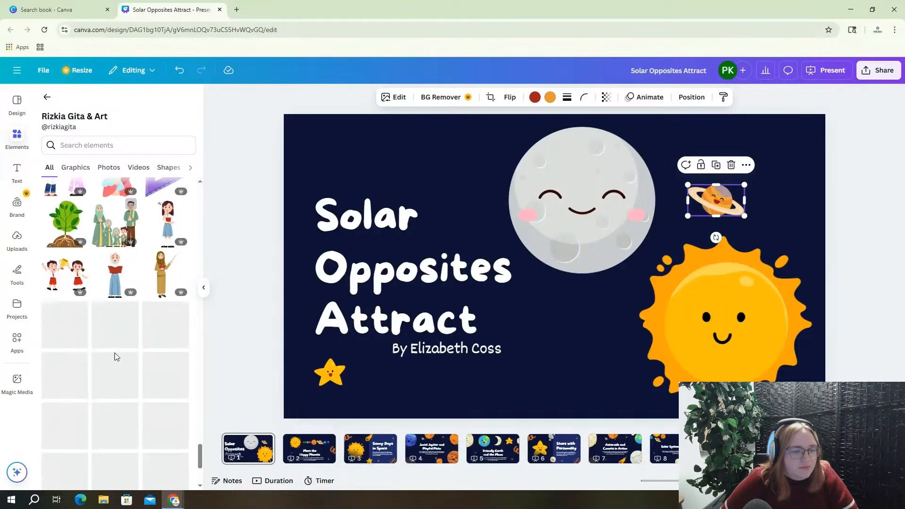
scroll(116, 353, down, 3)
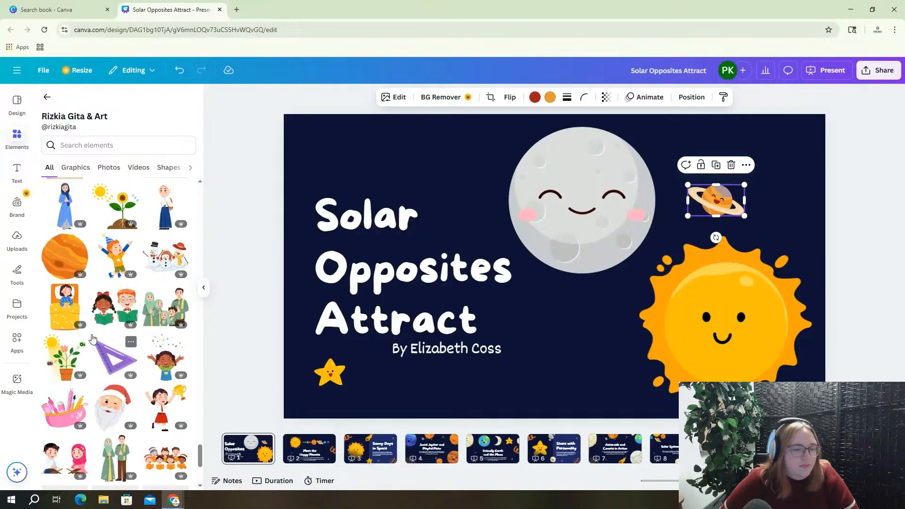
click(65, 256)
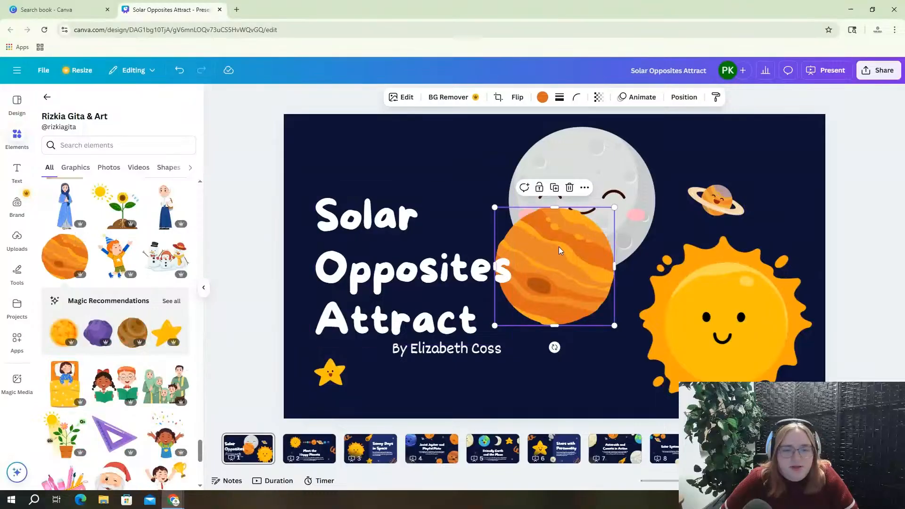
click(490, 209)
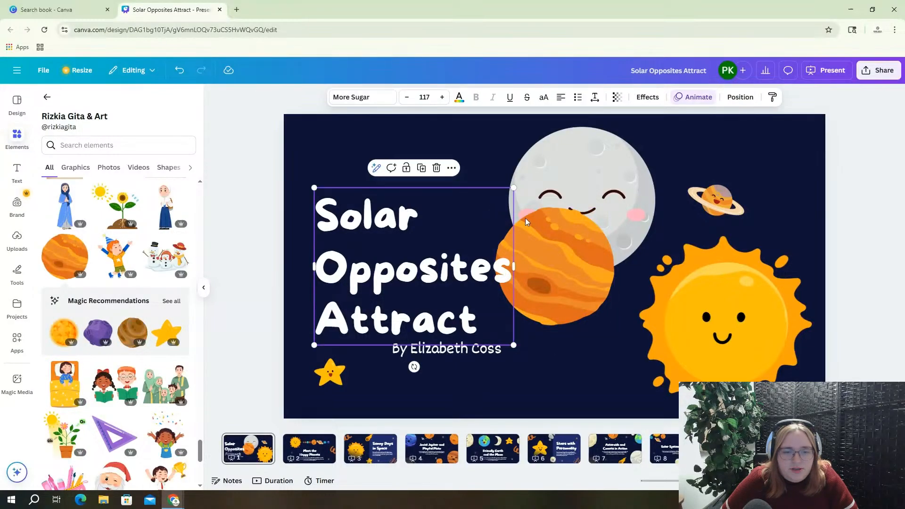
click(566, 237)
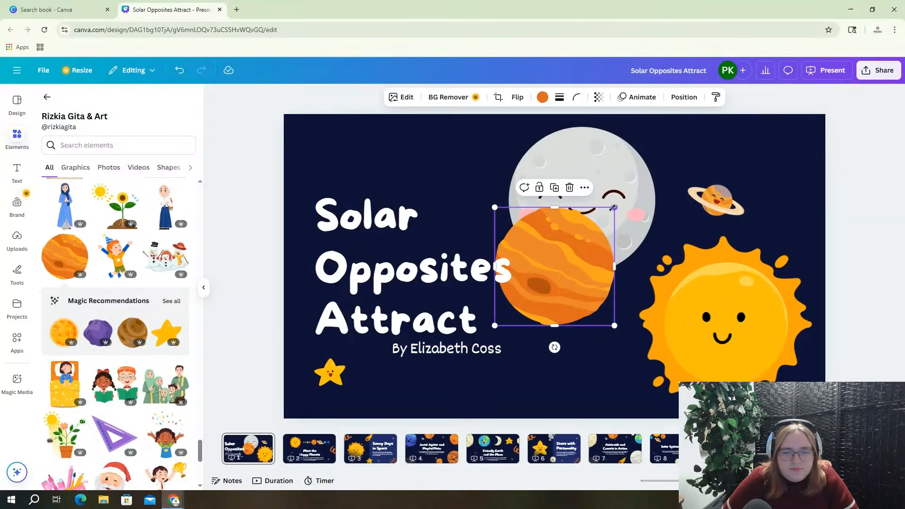
drag(614, 207, 522, 273)
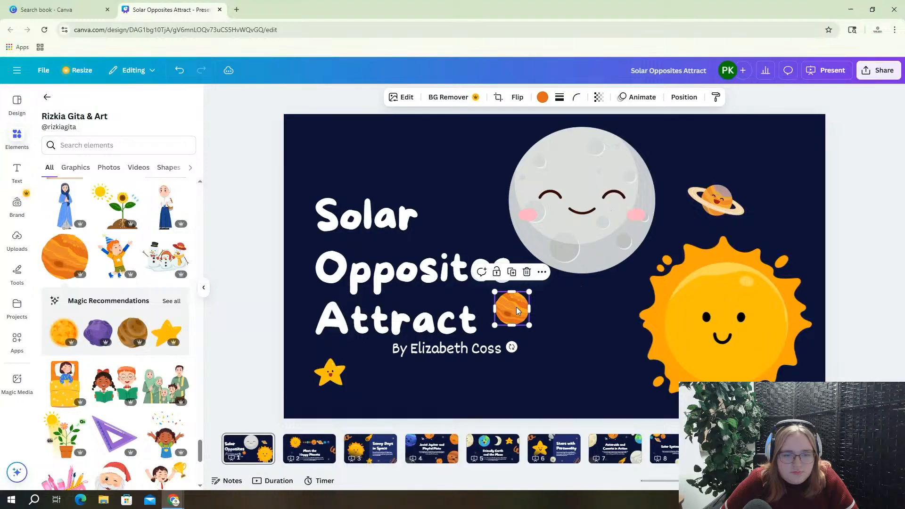
drag(519, 309, 352, 355)
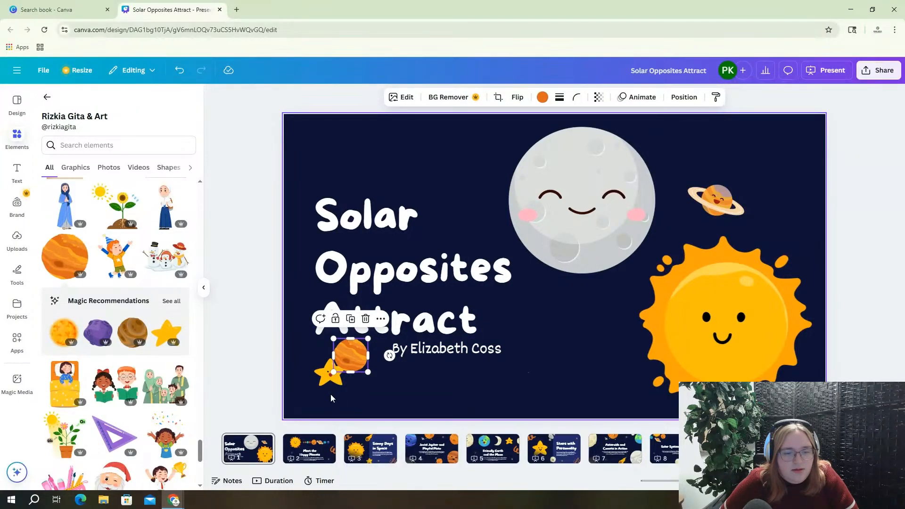
Bring the star forward in front of the orange planet and nudge it onto the planet
click(324, 383)
right_click(323, 378)
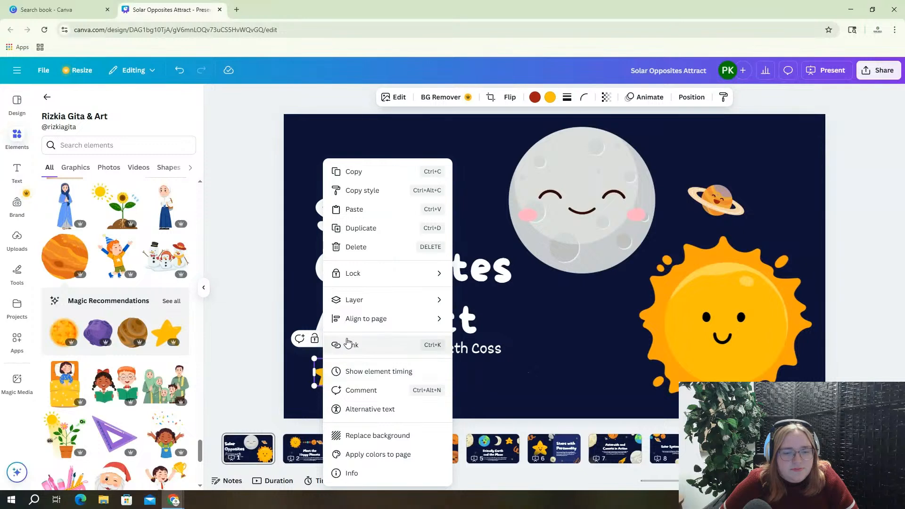
mouse_move(372, 299)
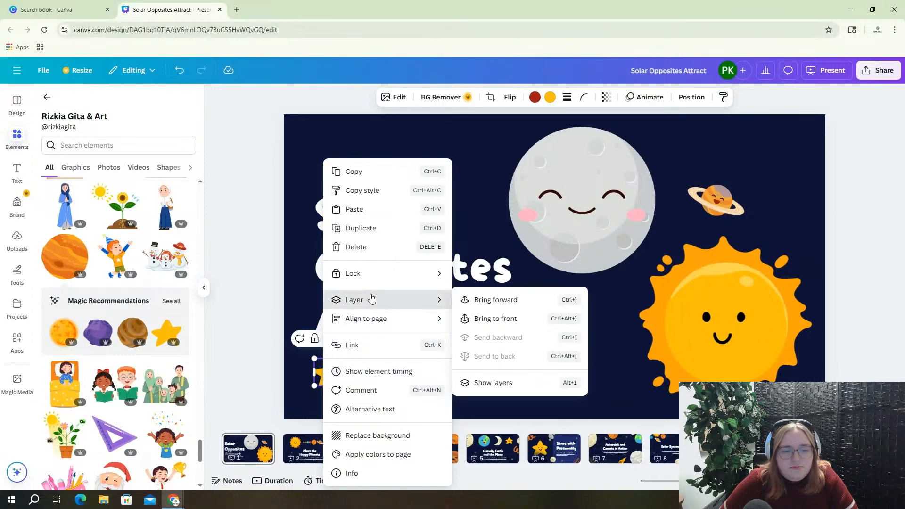
click(483, 300)
drag(332, 378, 339, 363)
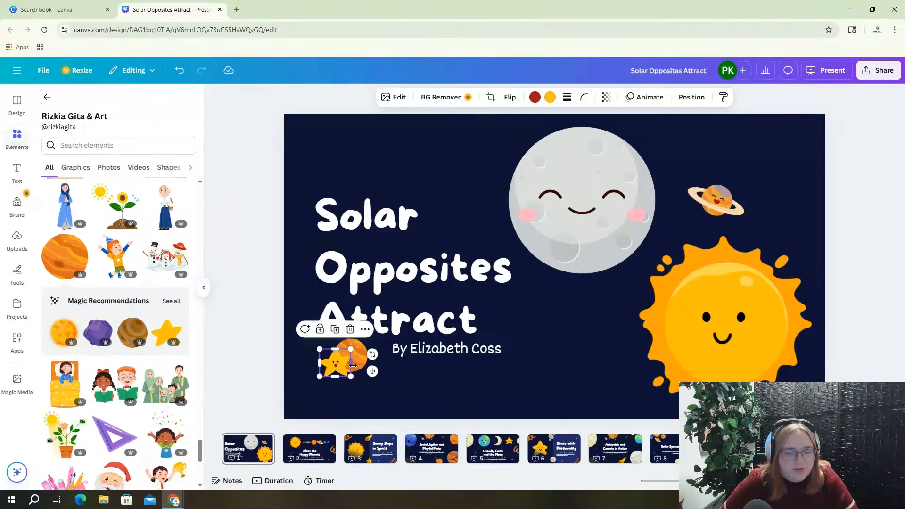
Add a purple planet, shrink it to letter size, and layer it above the title as the O in 'Opposites'
click(95, 336)
drag(562, 293, 395, 179)
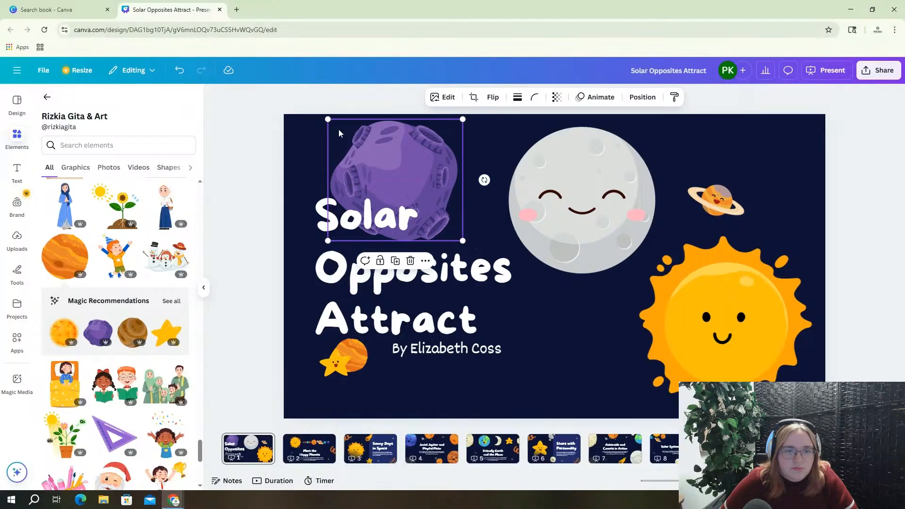
drag(327, 120, 325, 279)
right_click(330, 276)
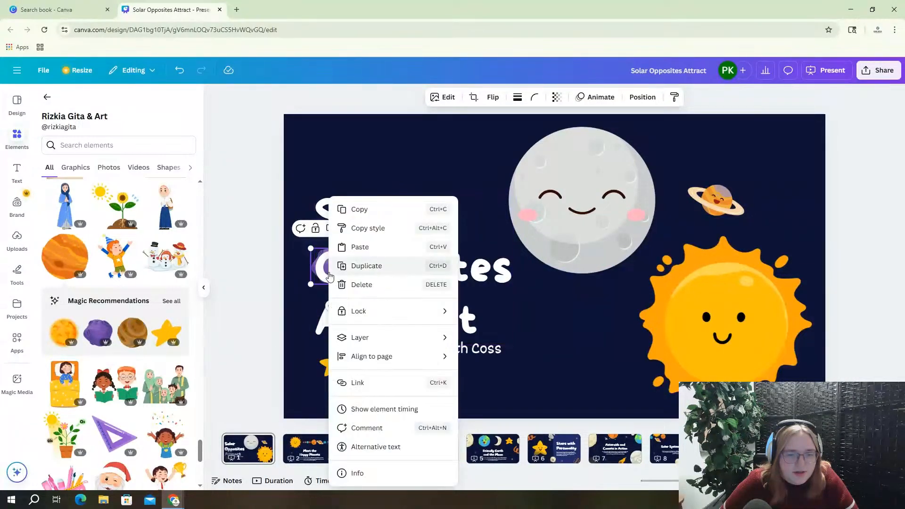
mouse_move(408, 346)
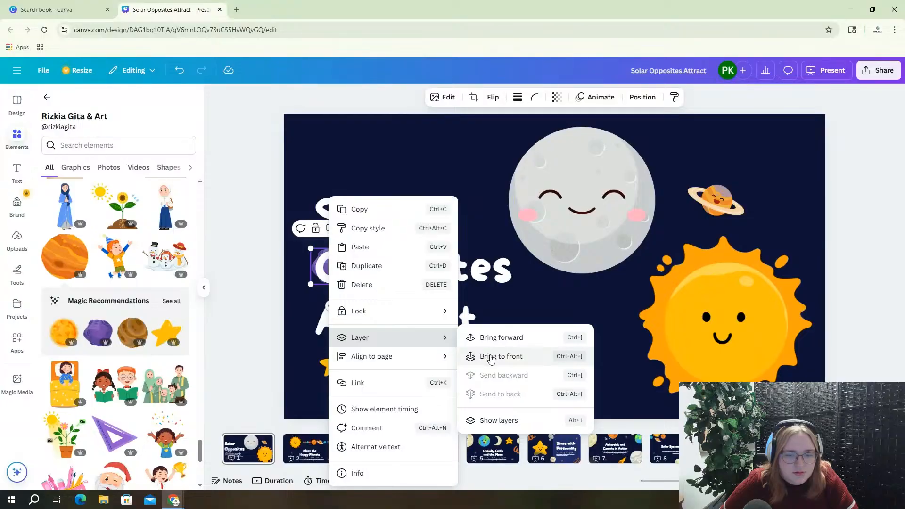
click(499, 419)
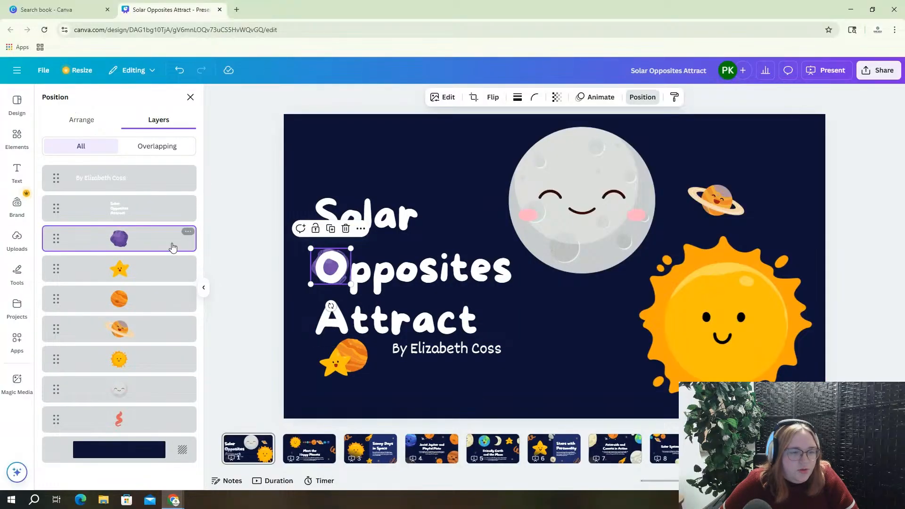
drag(157, 248, 148, 204)
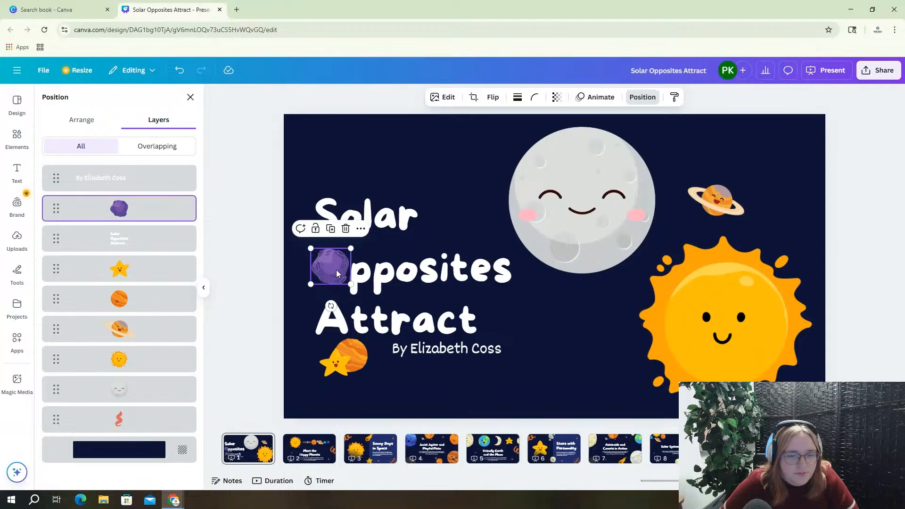
mouse_move(336, 270)
mouse_down()
mouse_move(308, 286)
mouse_move(339, 301)
mouse_move(347, 272)
mouse_up()
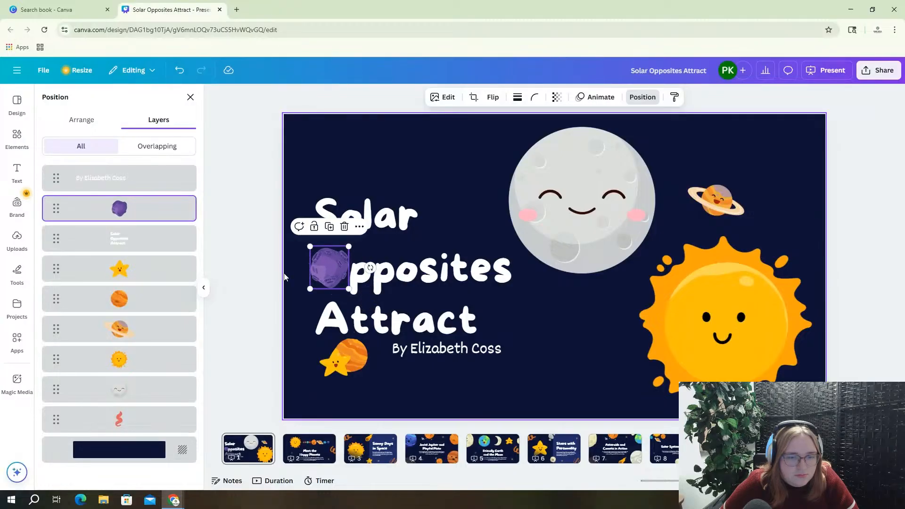
click(253, 269)
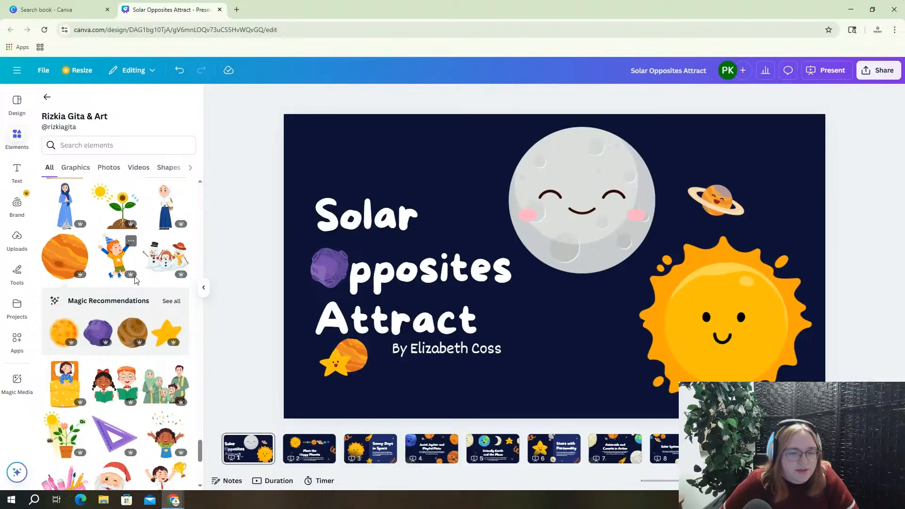
Search the Elements panel for 'stars'
scroll(131, 269, up, 5)
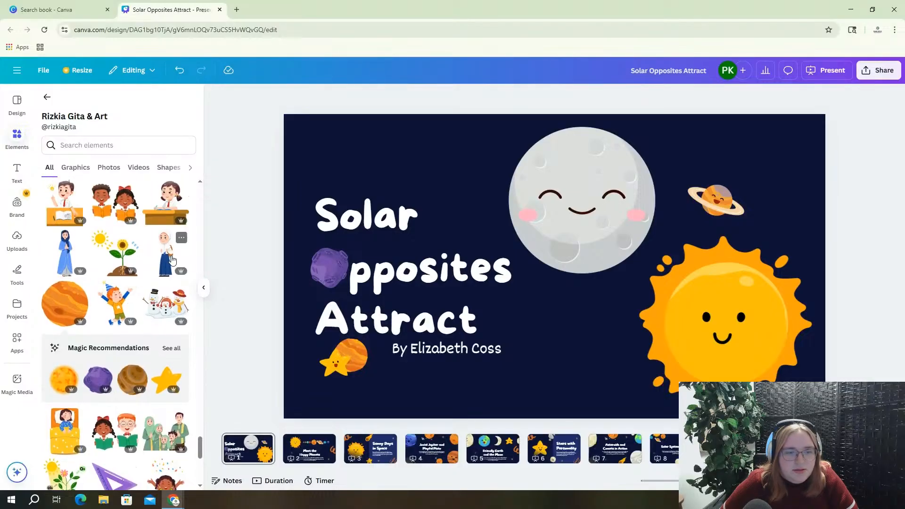
click(93, 146)
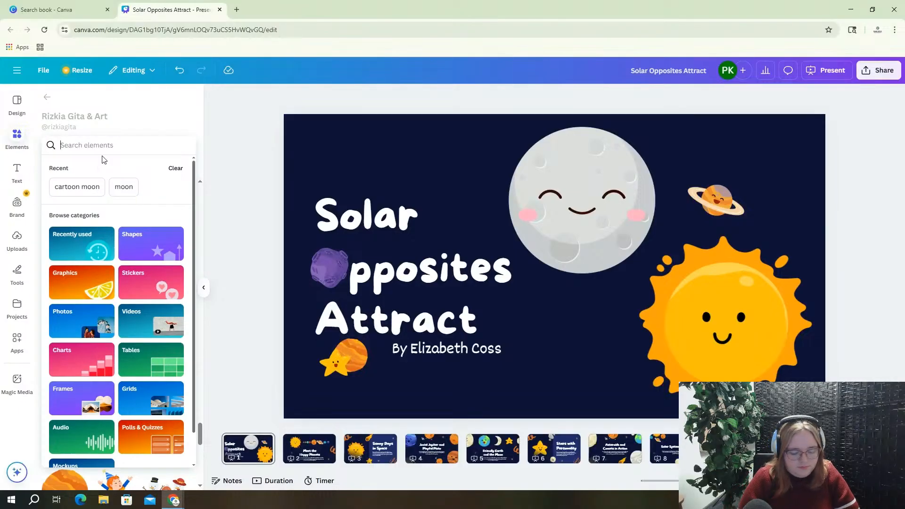
text(stars)
key(Return)
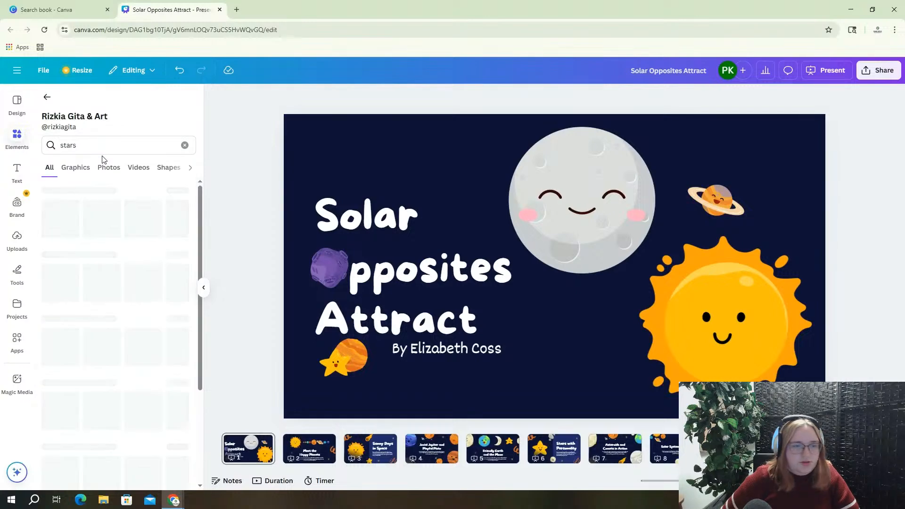
Replace the 'stars' search with 'planets' and browse the star, moon, sun and Earth graphics
scroll(108, 328, down, 2)
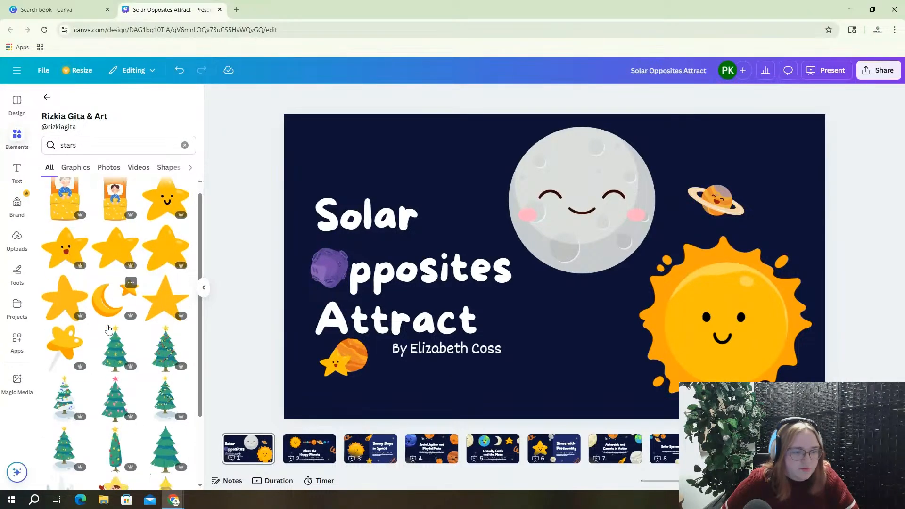
scroll(108, 328, up, 2)
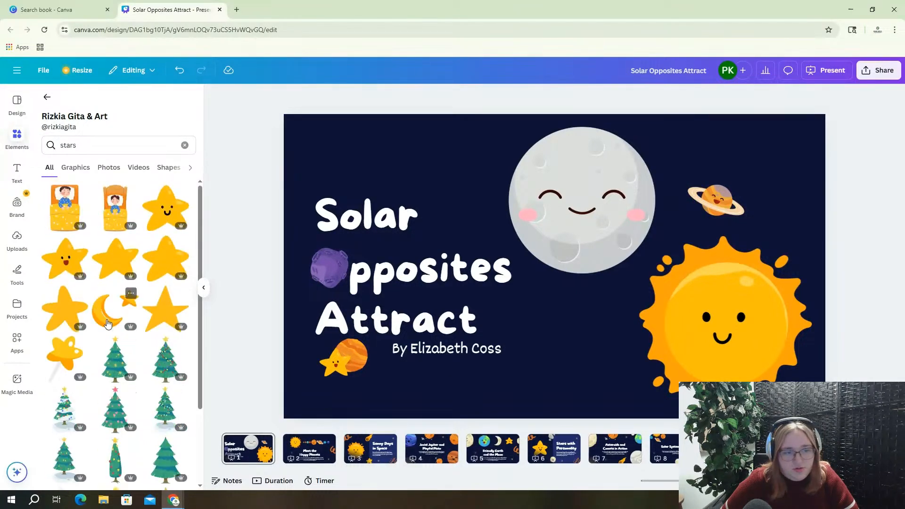
double_click(71, 144)
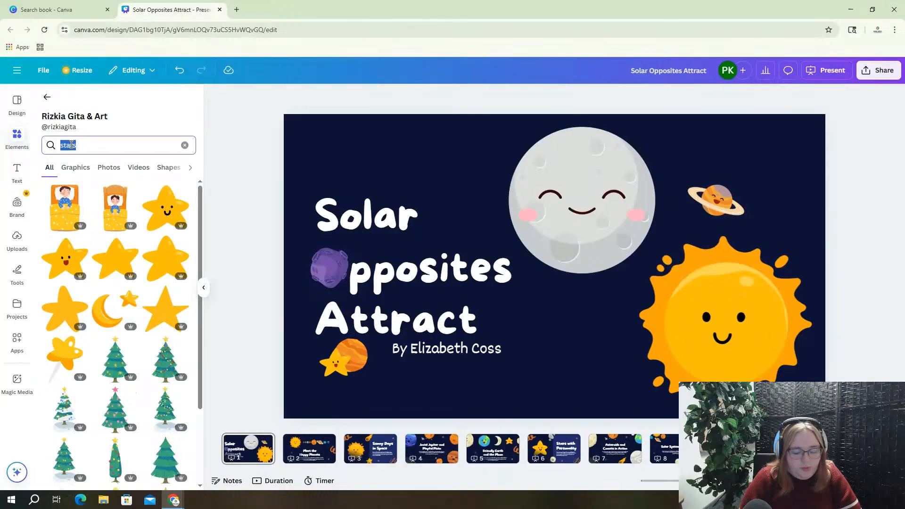
text(planets)
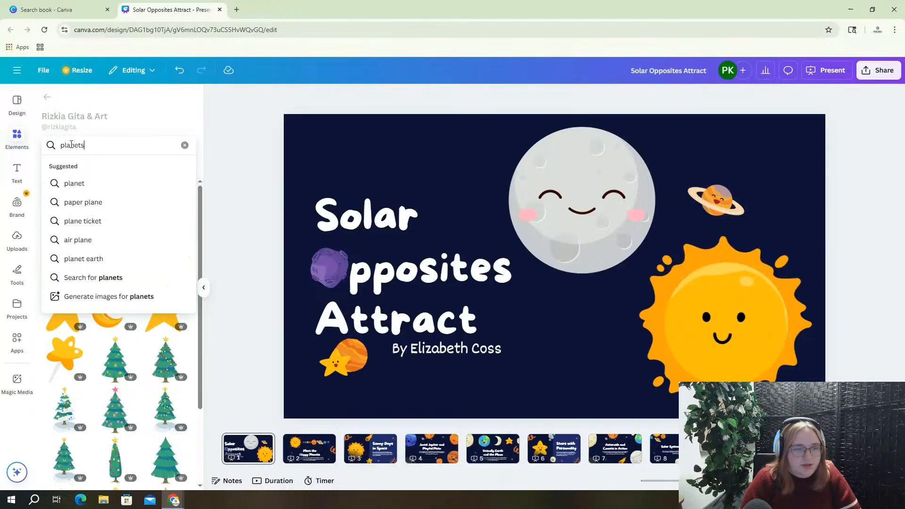
key(Return)
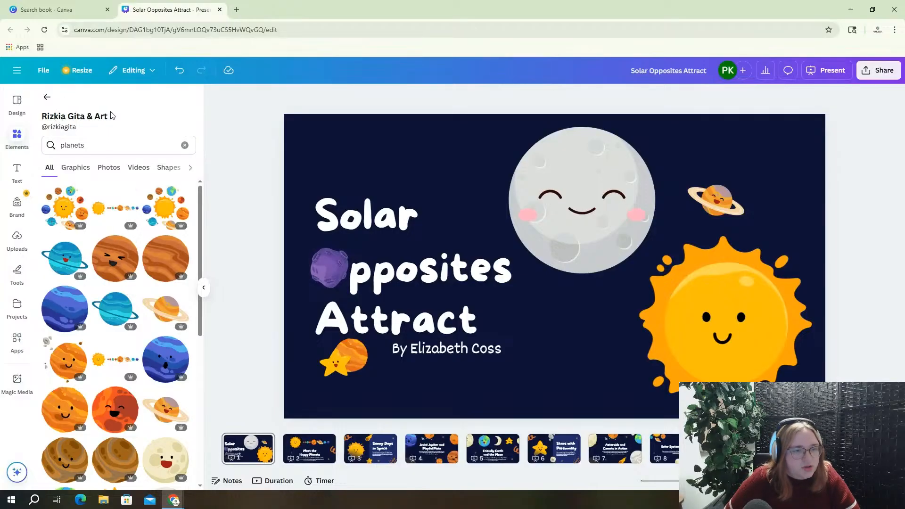
scroll(97, 206, down, 15)
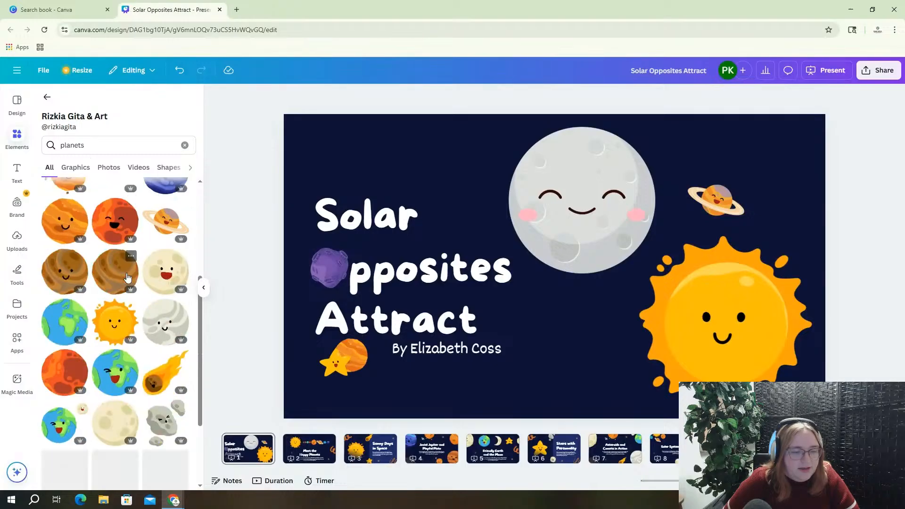
scroll(135, 283, down, 5)
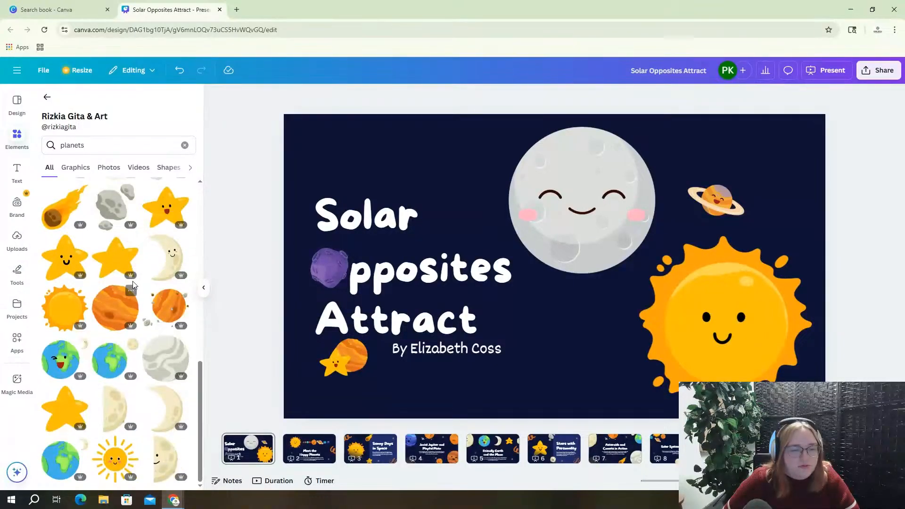
scroll(115, 371, up, 4)
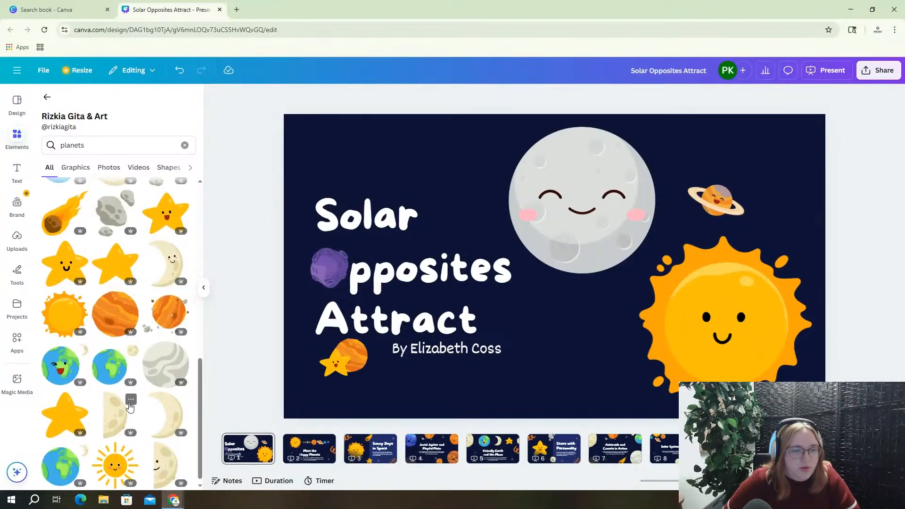
scroll(127, 377, up, 5)
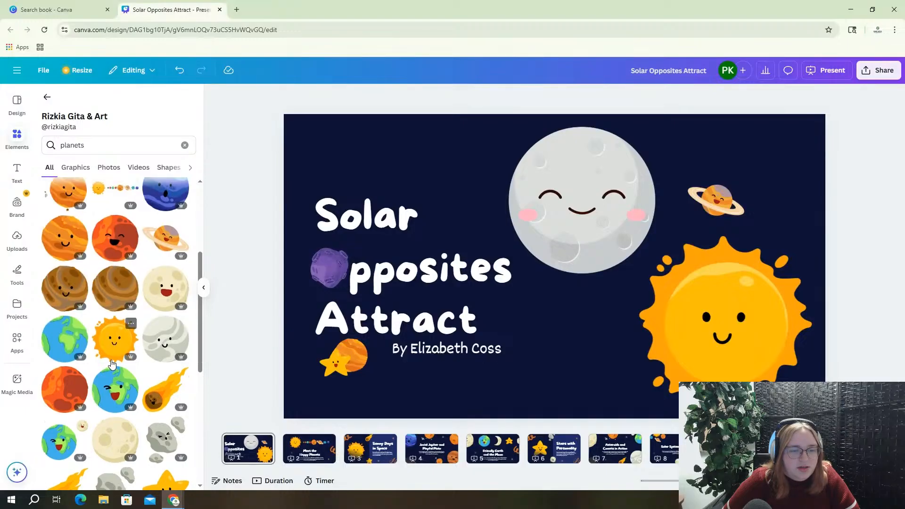
scroll(128, 373, up, 2)
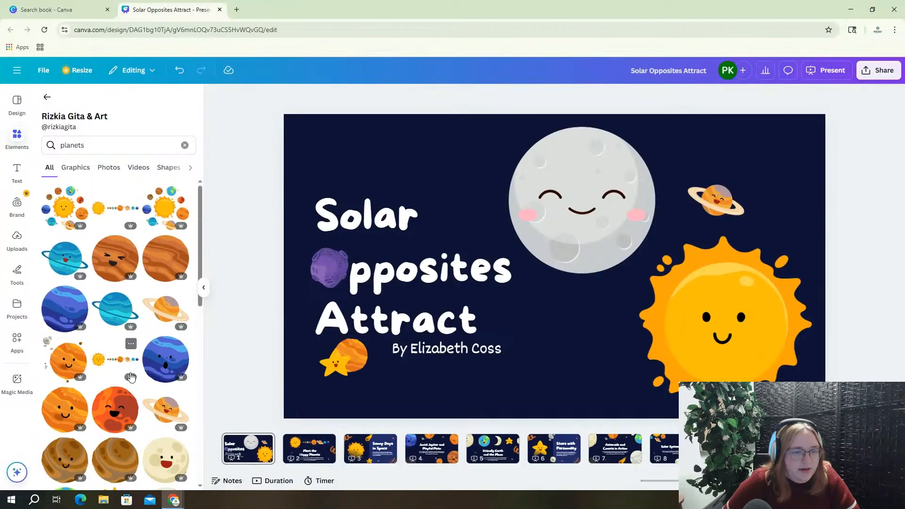
scroll(127, 367, down, 15)
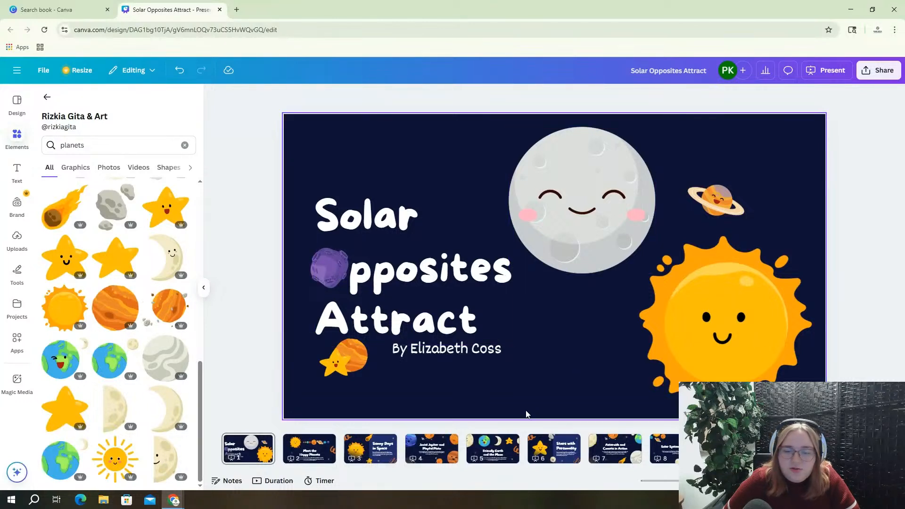
On slide 2, retype the title 'Meet the Happy Planets' as 'Meet Sunny!'
click(315, 460)
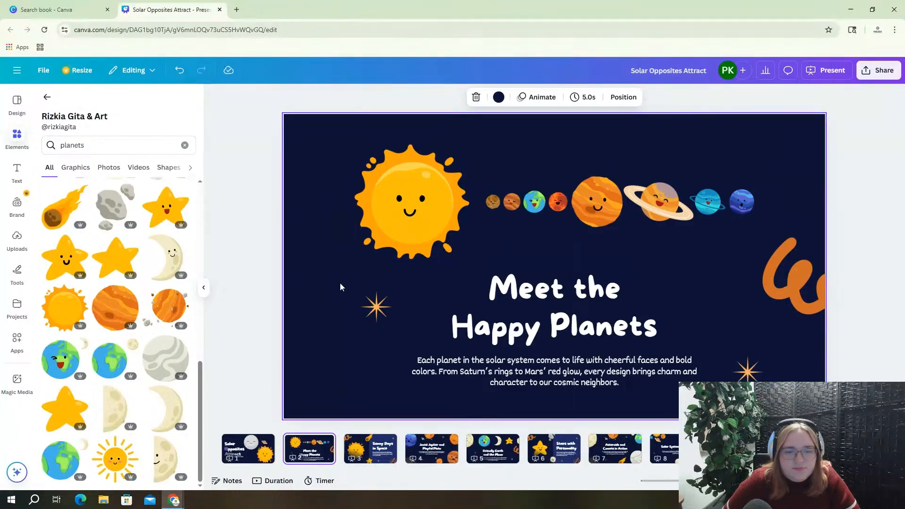
click(527, 298)
click(526, 298)
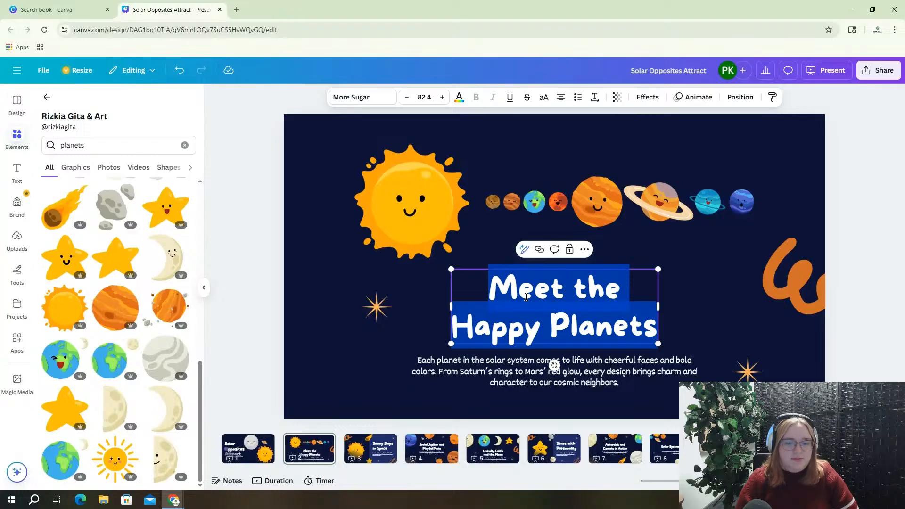
text(Meet)
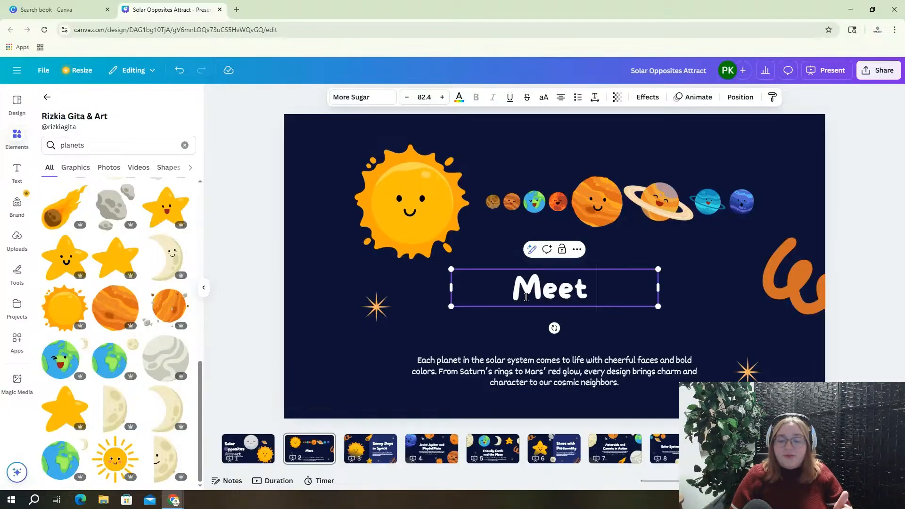
text(S)
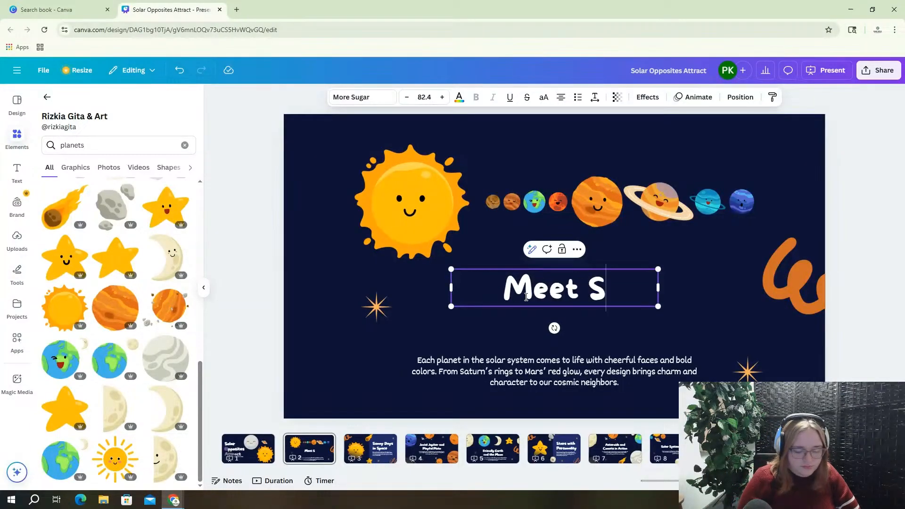
text(unny!)
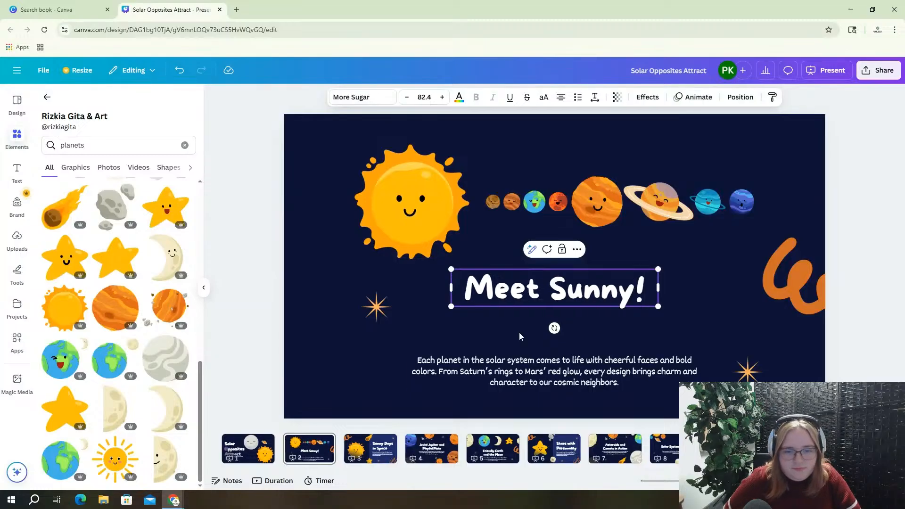
double_click(512, 372)
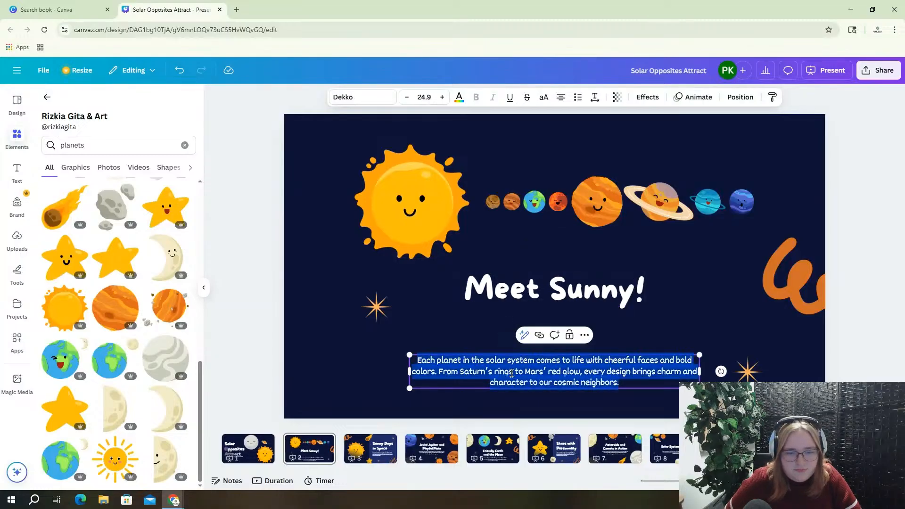
Replace the body with 'Sunny leads the planets in the solar system!…', fixing a typo, and start a new 'Sunny' line
text(Sunny)
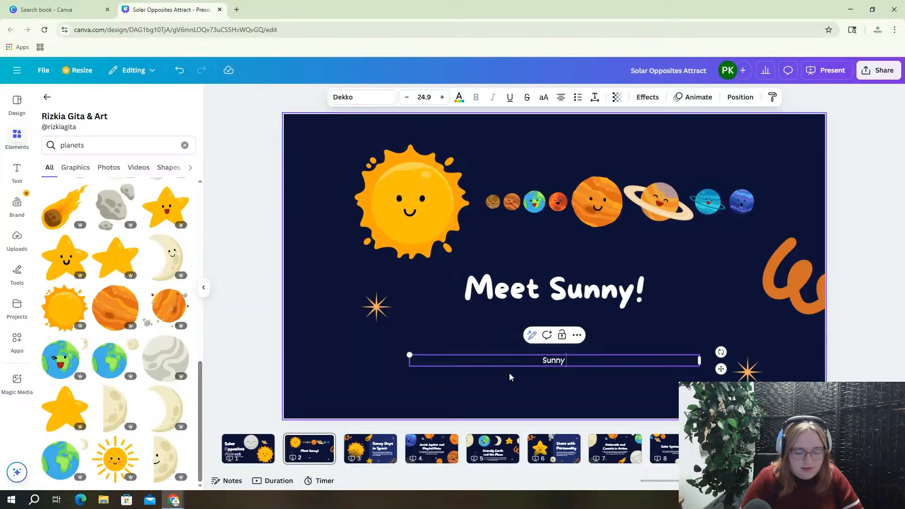
text( leads the plann)
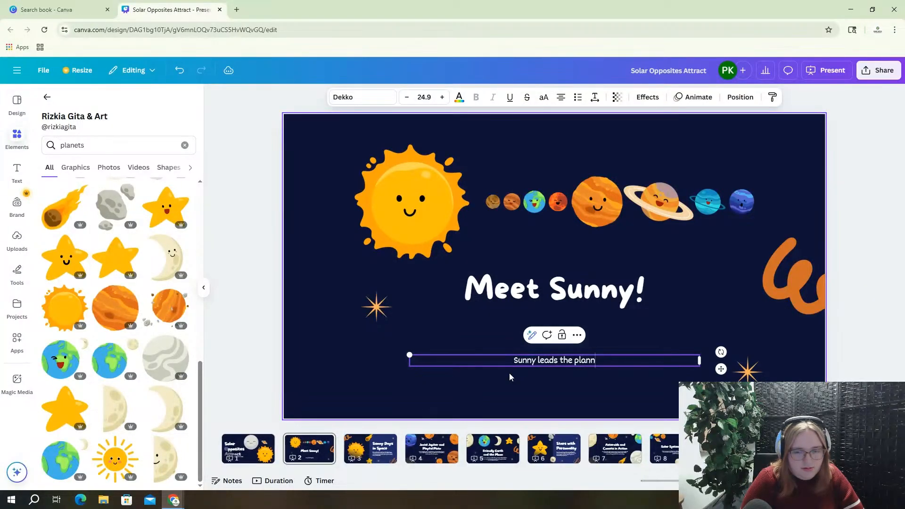
key(BackSpace)
text(ets)
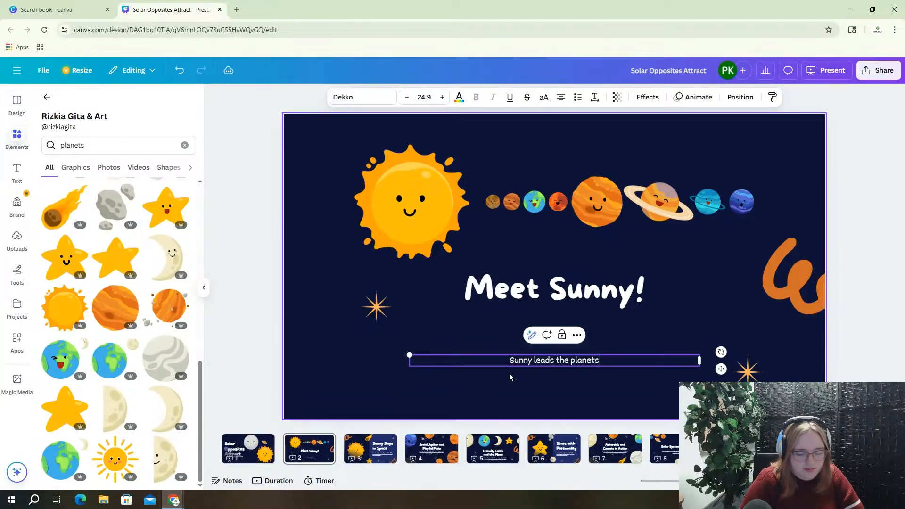
text( in the sol)
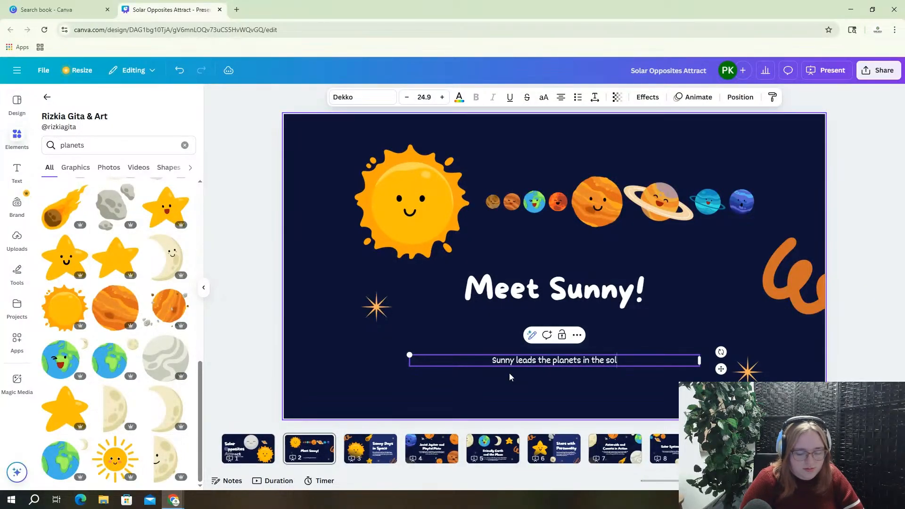
text(ar syste)
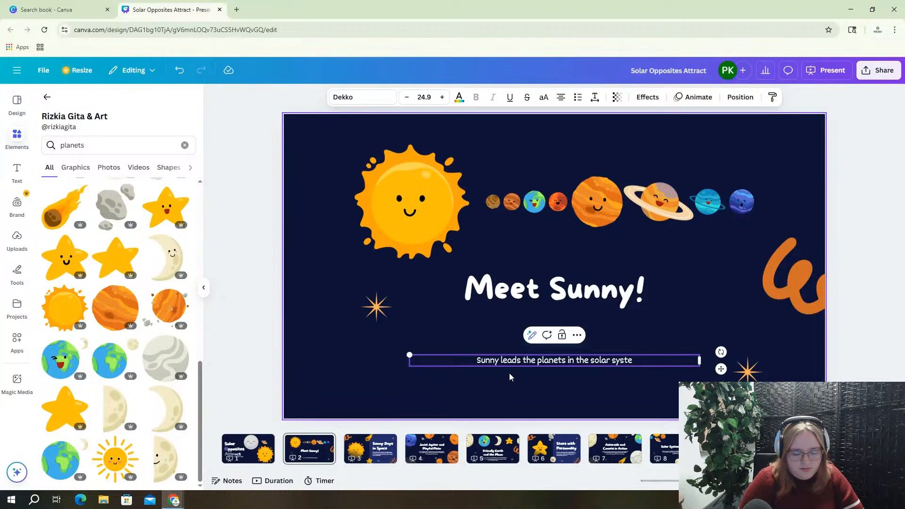
text(m!)
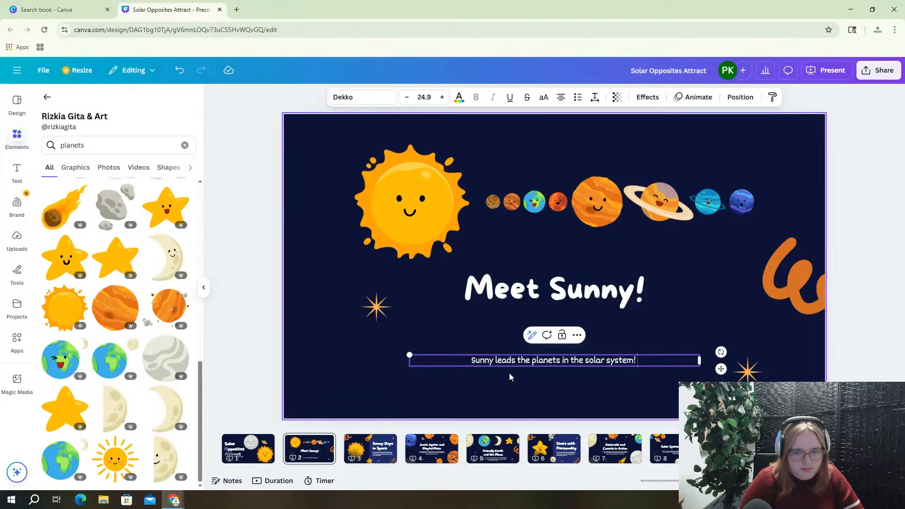
text( Sunny)
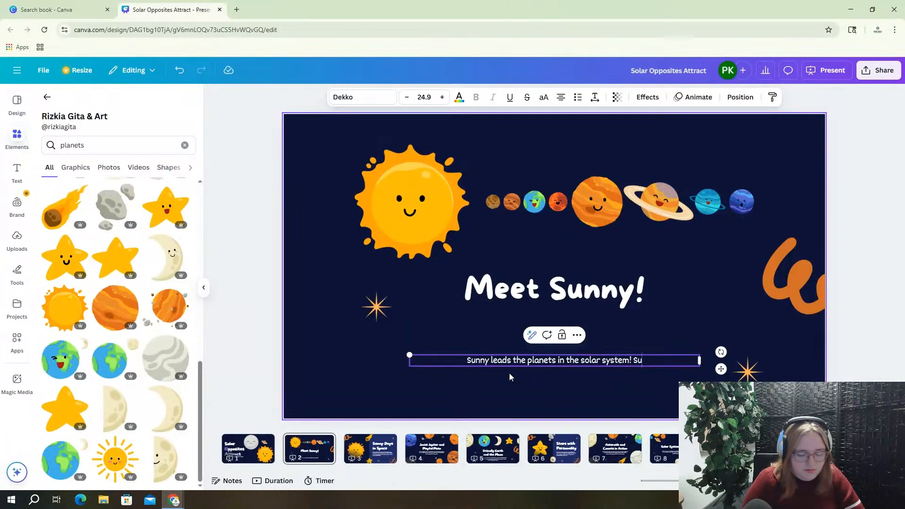
text( loves)
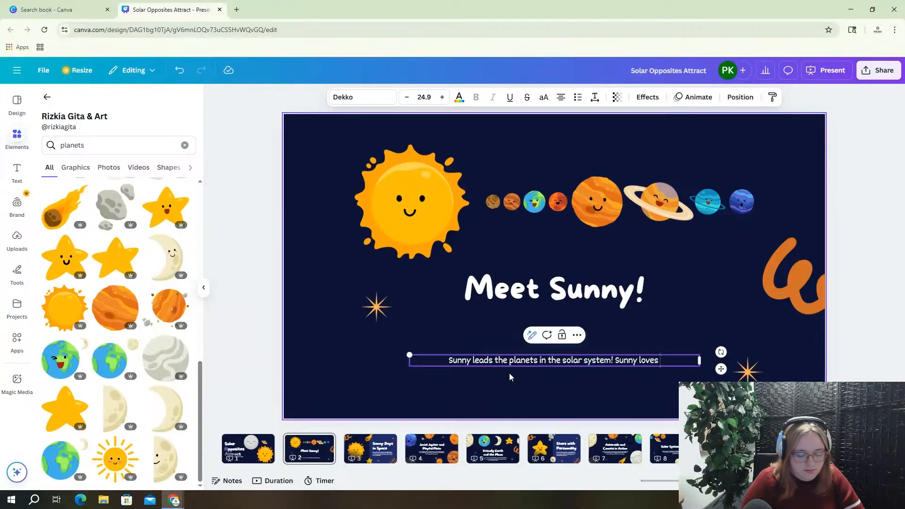
text( keeps ev)
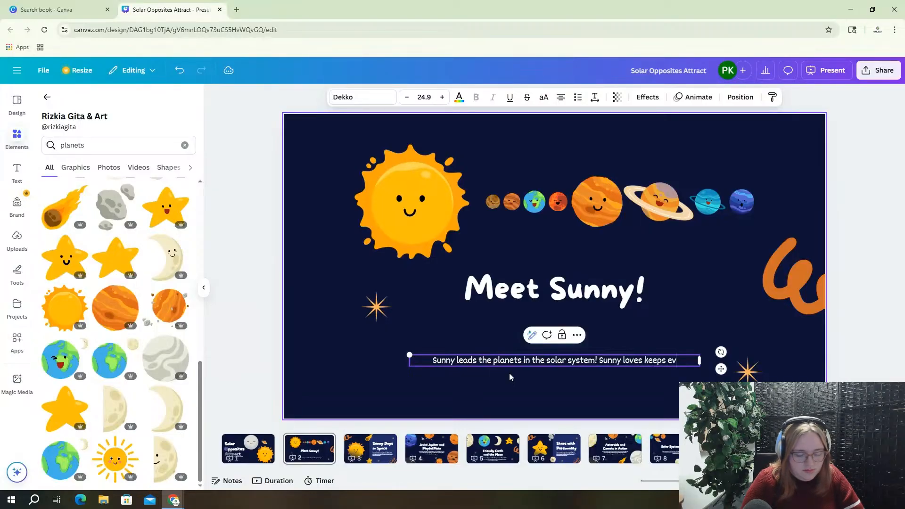
text(eryone in lin)
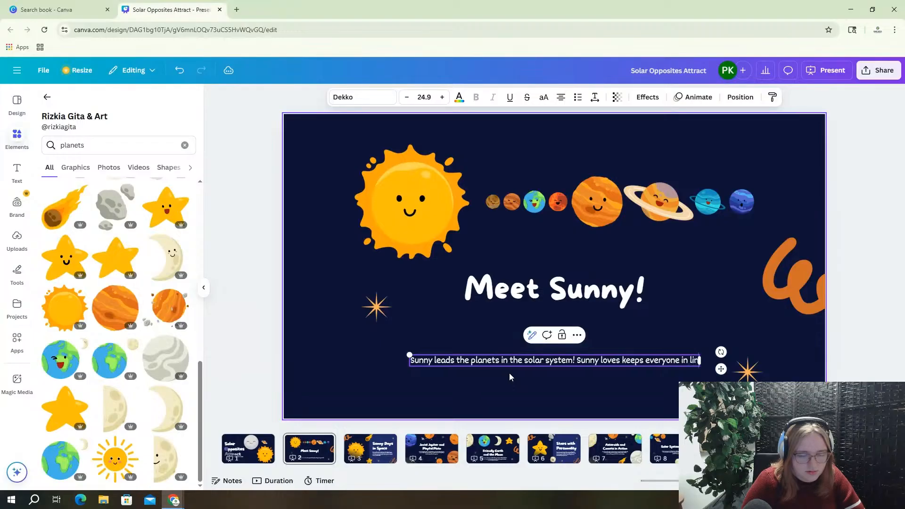
text(e, fol)
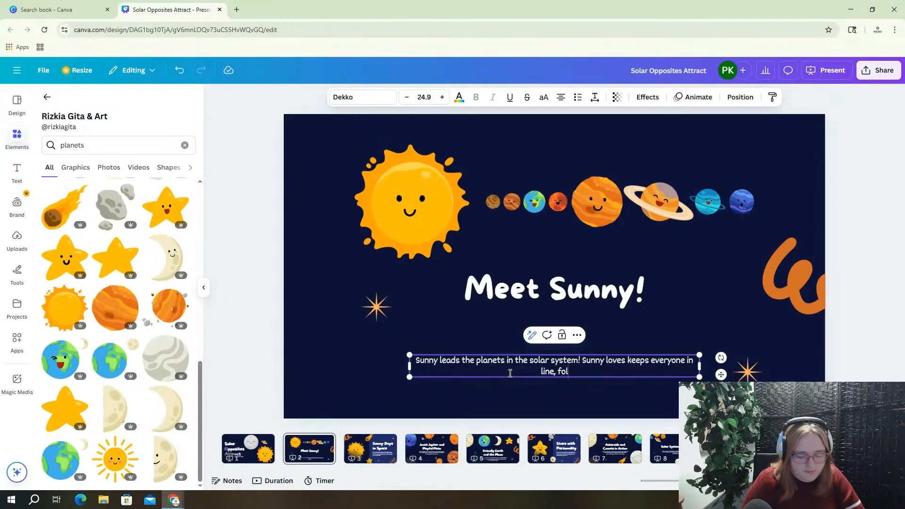
text(lowing the)
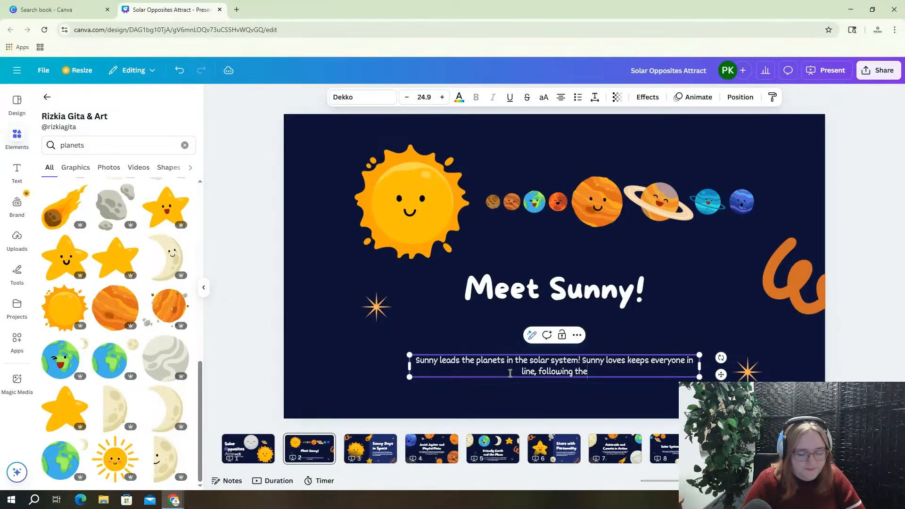
text( plan)
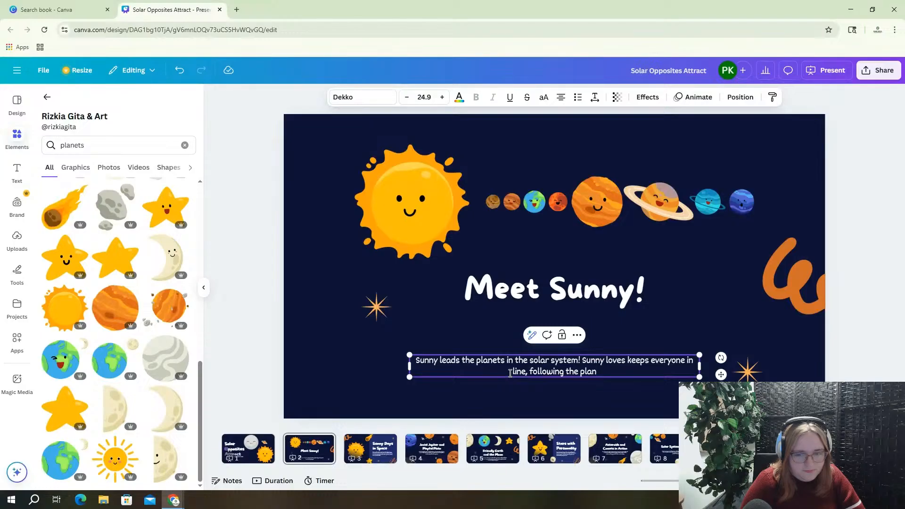
text(s theyr set)
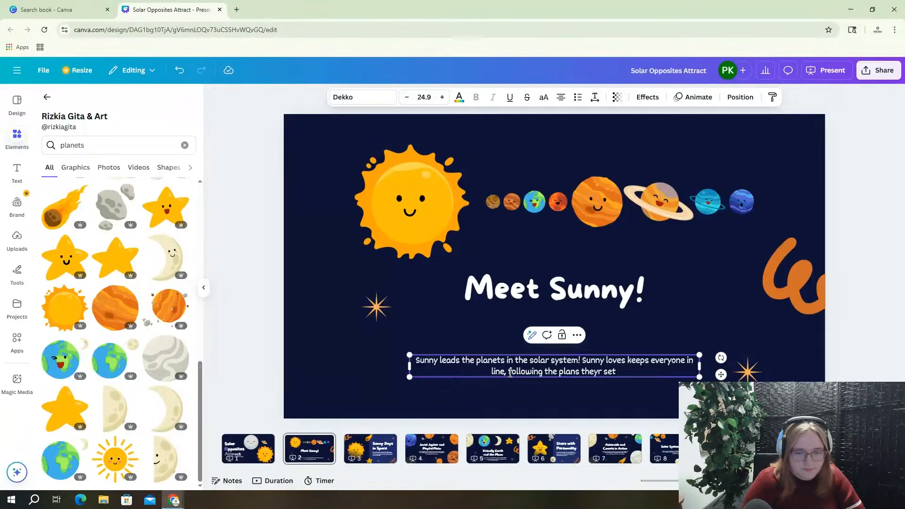
text( each d)
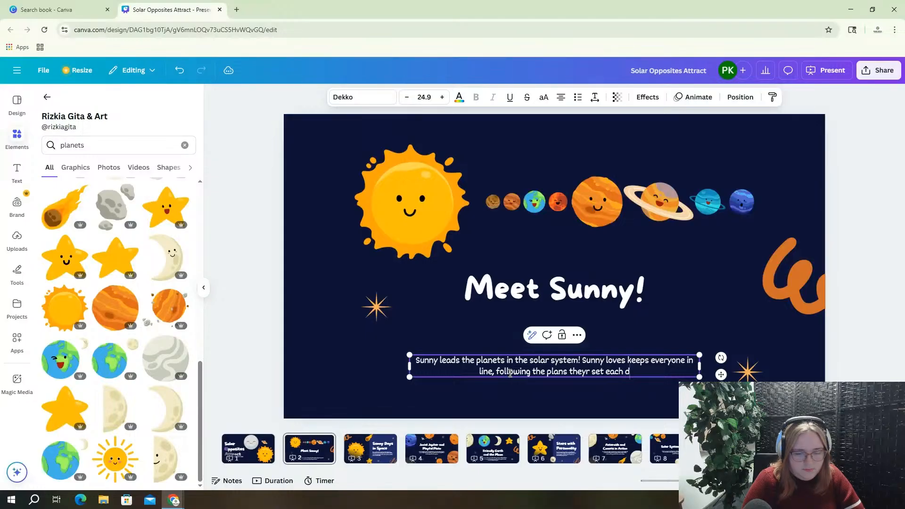
text(ay.)
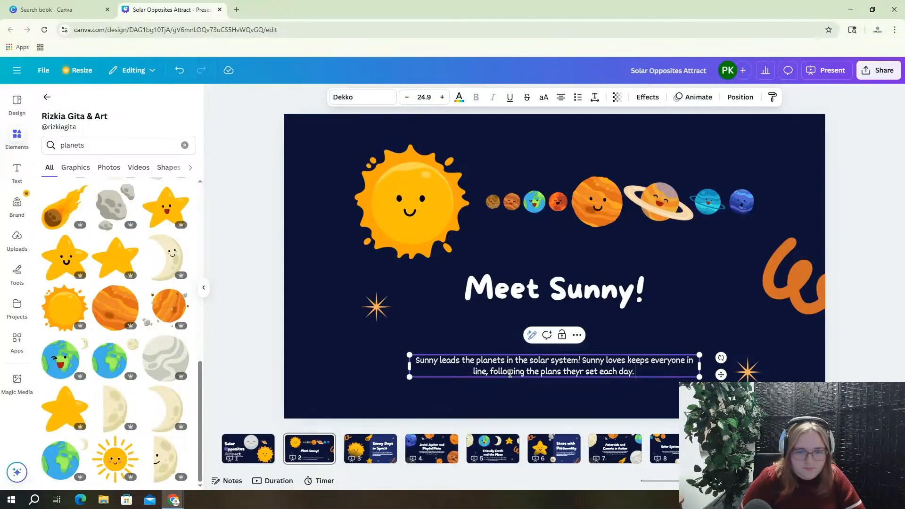
key(Return)
text(Sunny enjo)
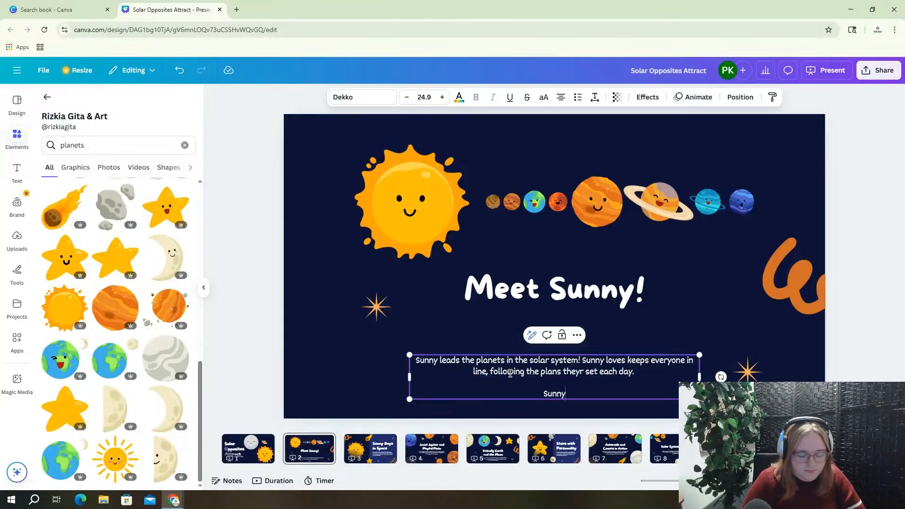
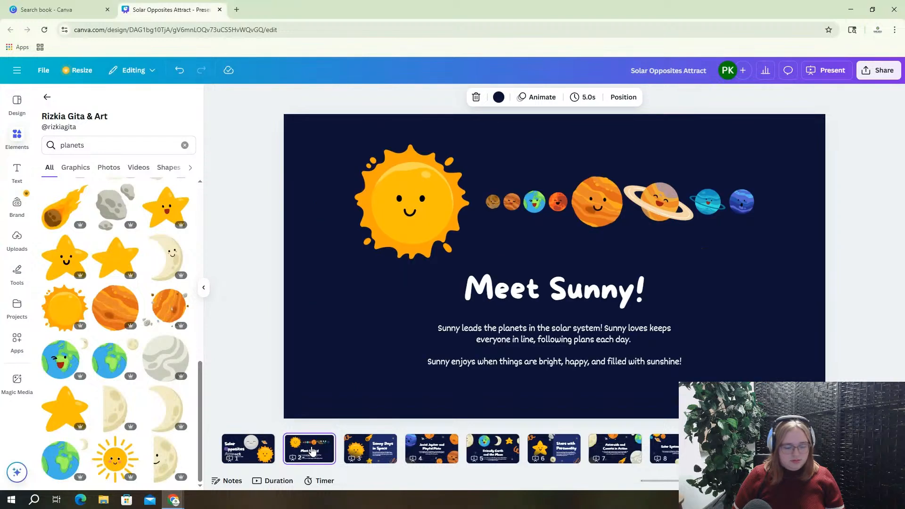
Paste the star-and-planet group onto the slide and delete the orange planet, keeping the star
key(ctrl+v)
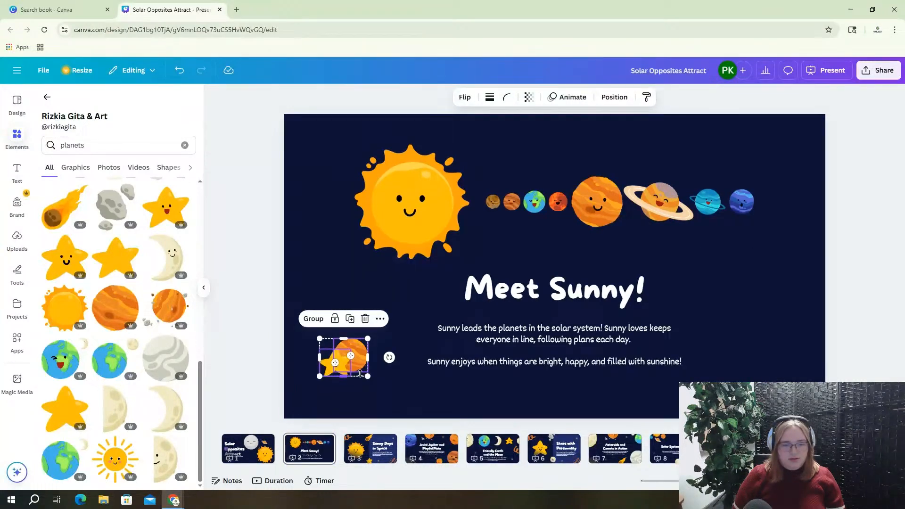
click(398, 392)
drag(320, 344, 351, 361)
click(354, 373)
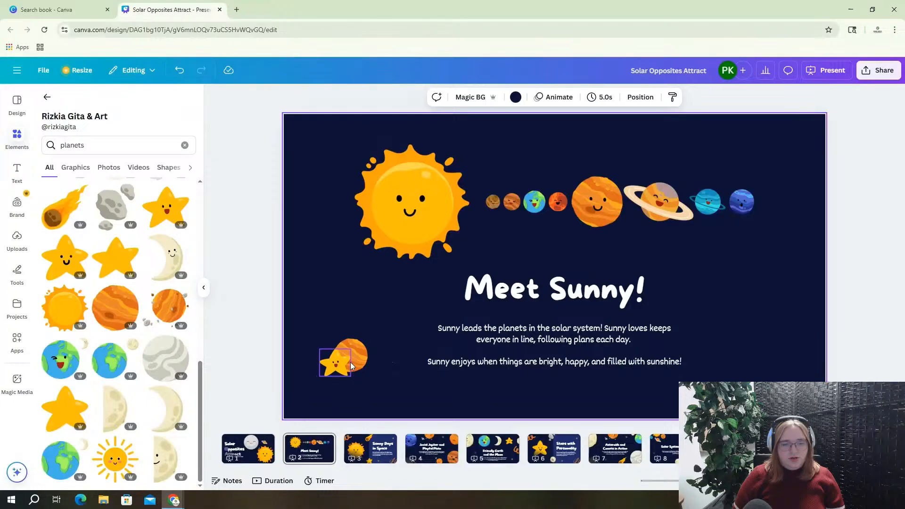
drag(359, 363, 788, 338)
key(Delete)
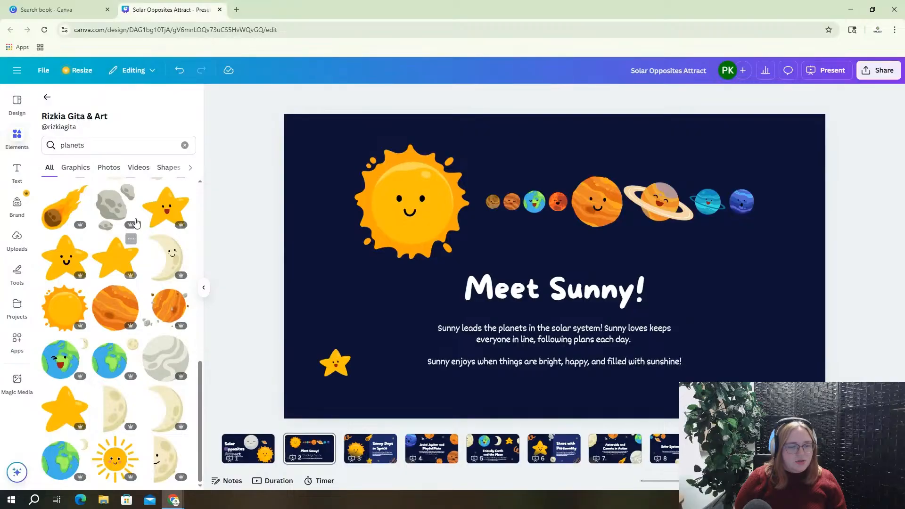
Add the grey asteroid graphic and enlarge it at the lower right of the slide
click(113, 200)
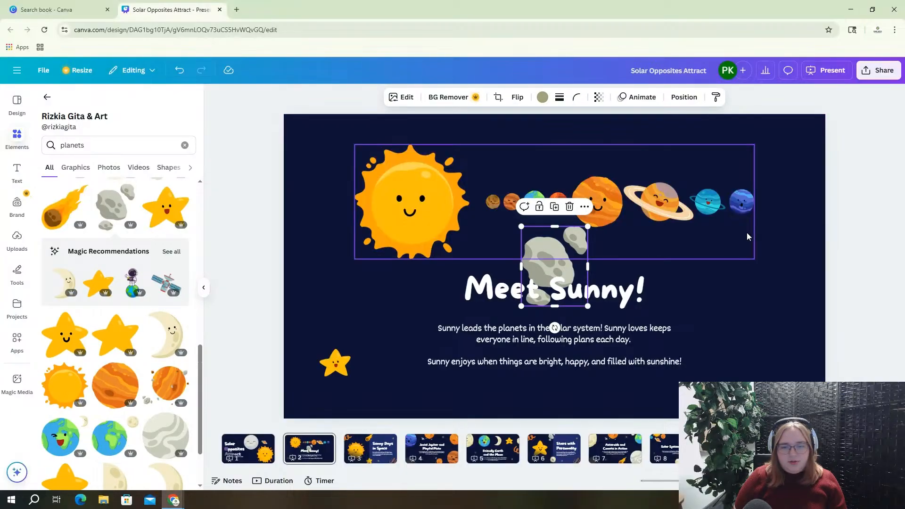
drag(570, 267, 772, 334)
drag(726, 377, 715, 387)
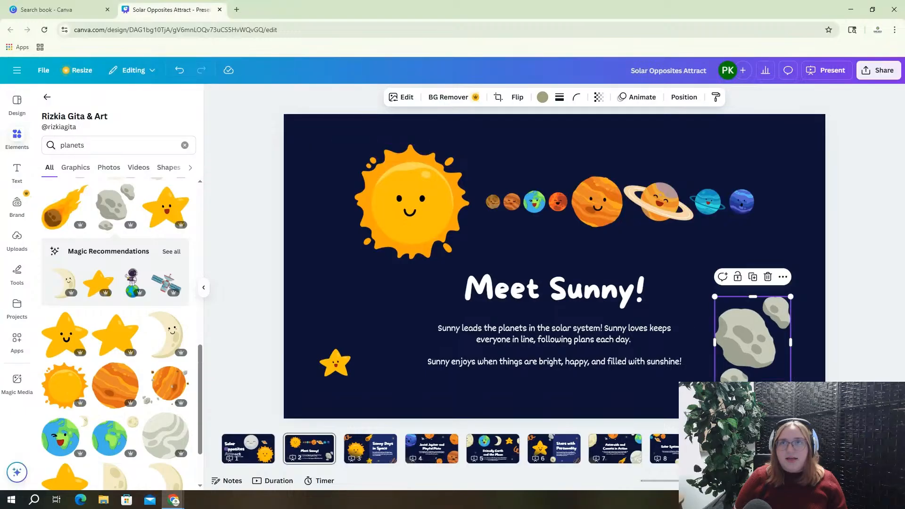
drag(743, 360, 750, 375)
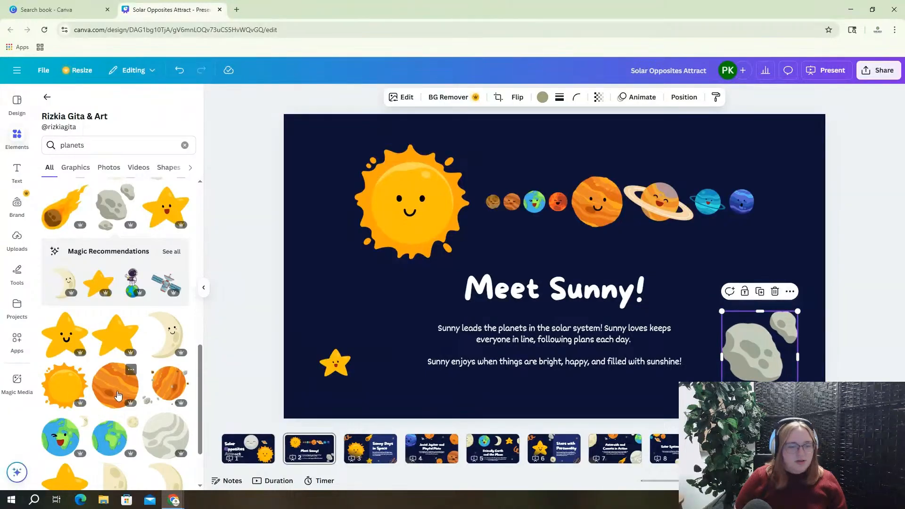
scroll(110, 395, down, 1)
scroll(111, 395, down, 2)
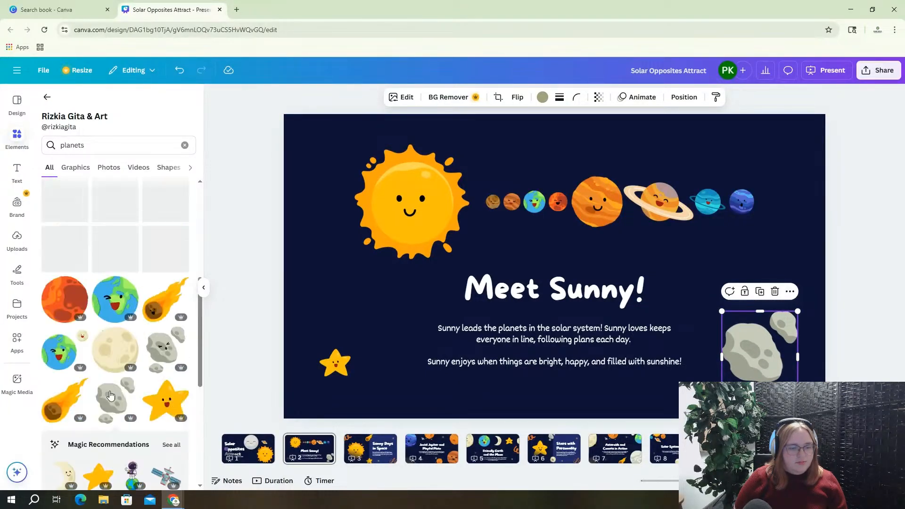
scroll(110, 395, up, 3)
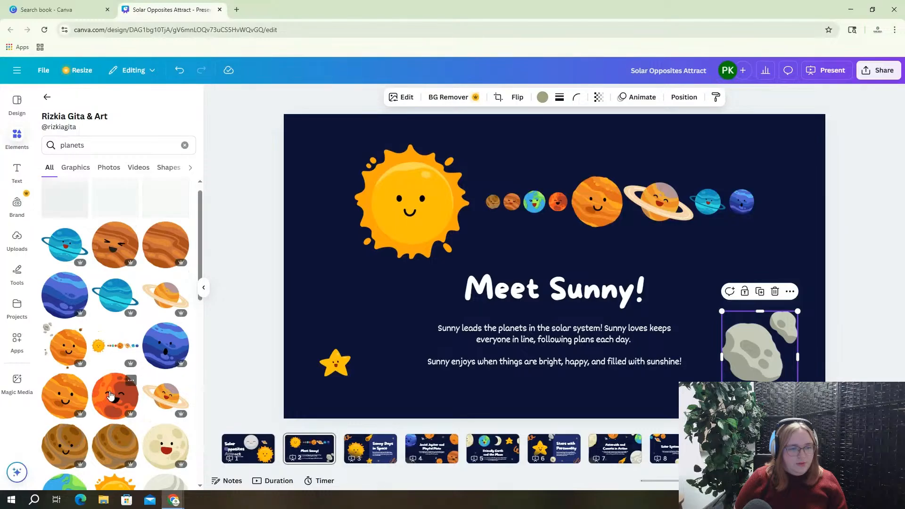
scroll(111, 395, down, 4)
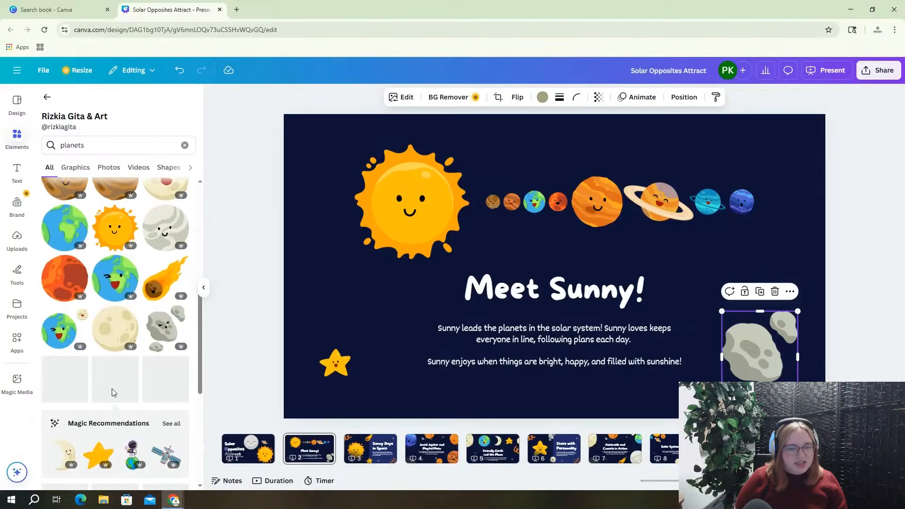
Enlarge the small star at the lower left of the slide
click(337, 369)
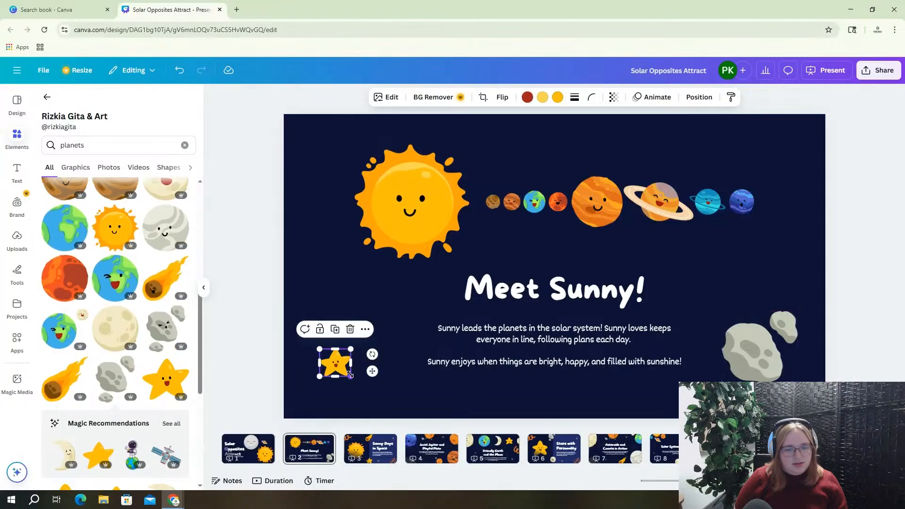
mouse_move(351, 377)
mouse_down()
mouse_move(377, 406)
mouse_move(354, 384)
mouse_up()
scroll(131, 365, down, 1)
scroll(131, 365, down, 3)
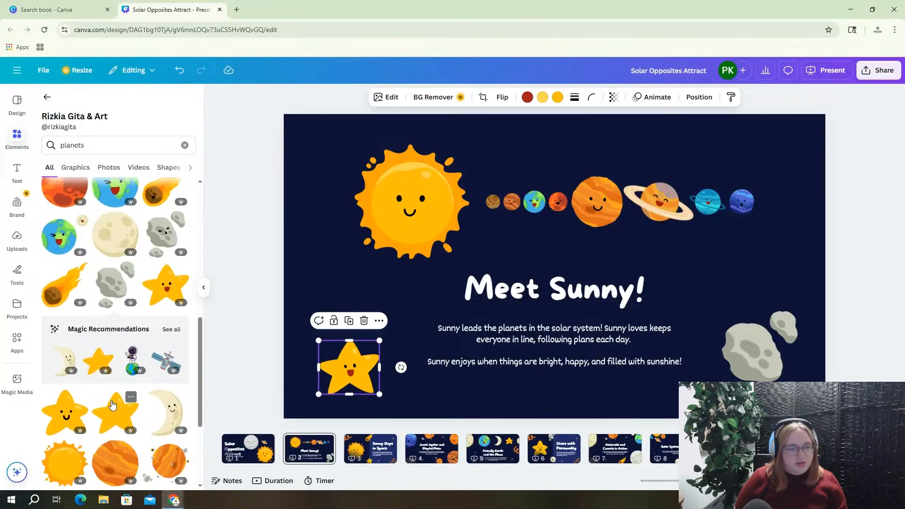
Add a second star from Elements, shrink it, and place it beside the large lower-left star
click(69, 416)
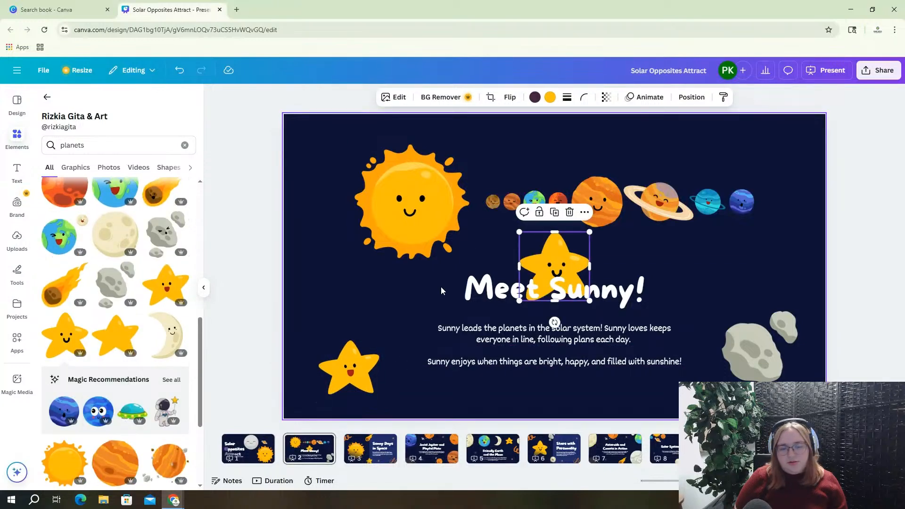
drag(519, 232, 546, 258)
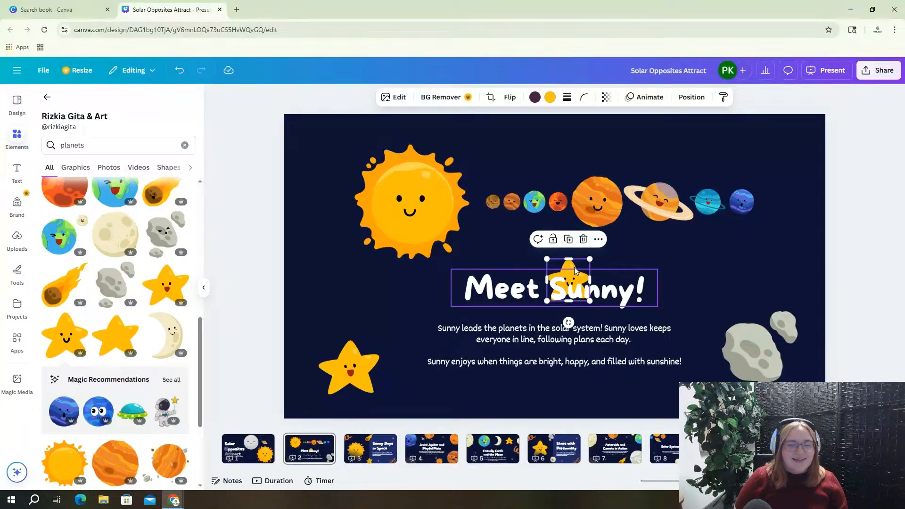
click(574, 267)
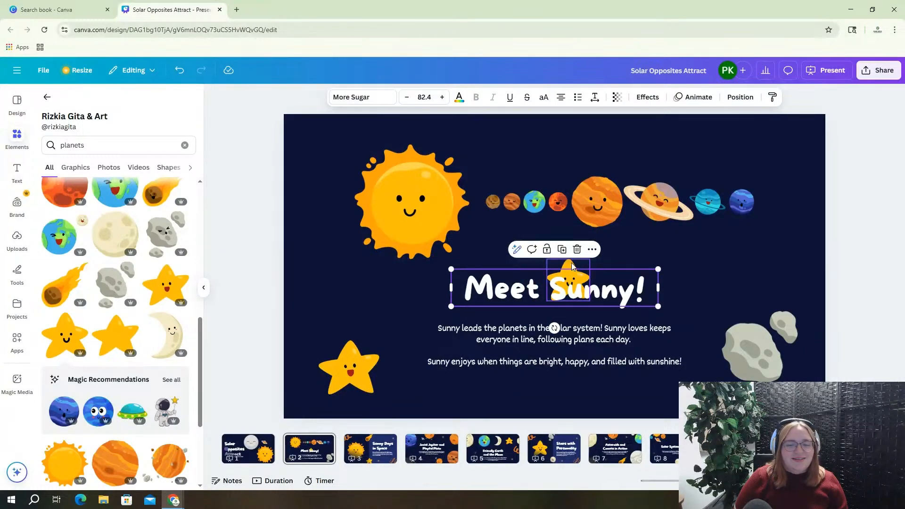
click(571, 262)
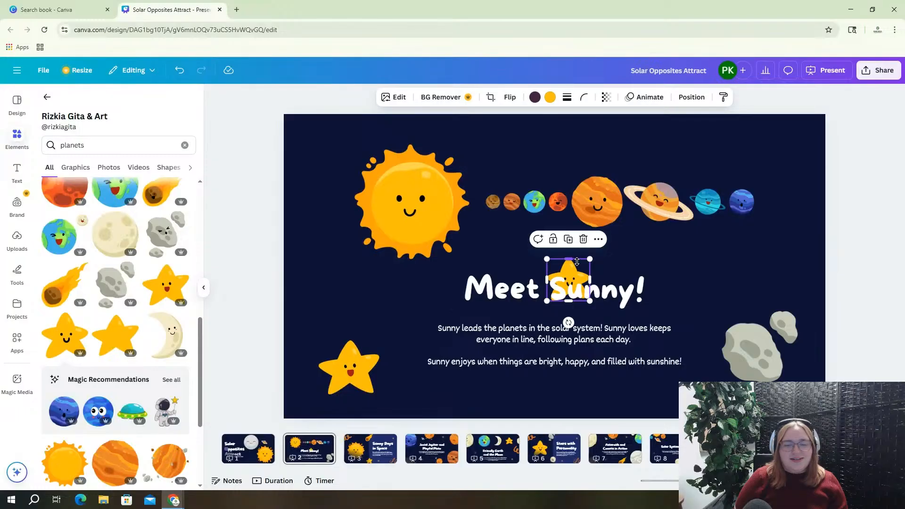
drag(577, 261, 580, 262)
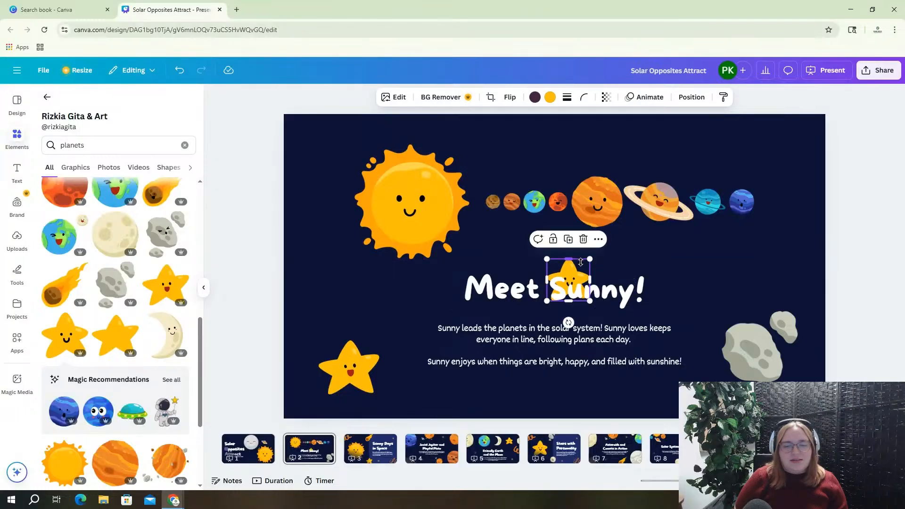
click(628, 258)
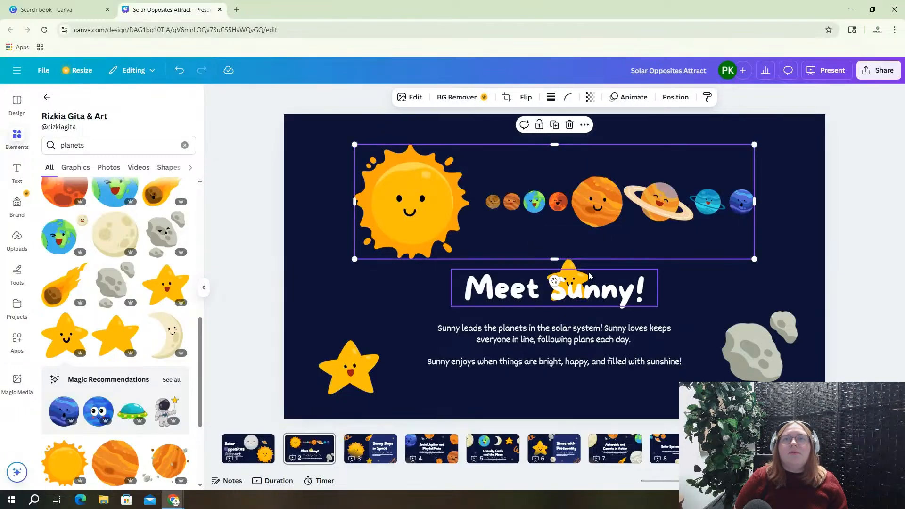
drag(570, 263, 391, 380)
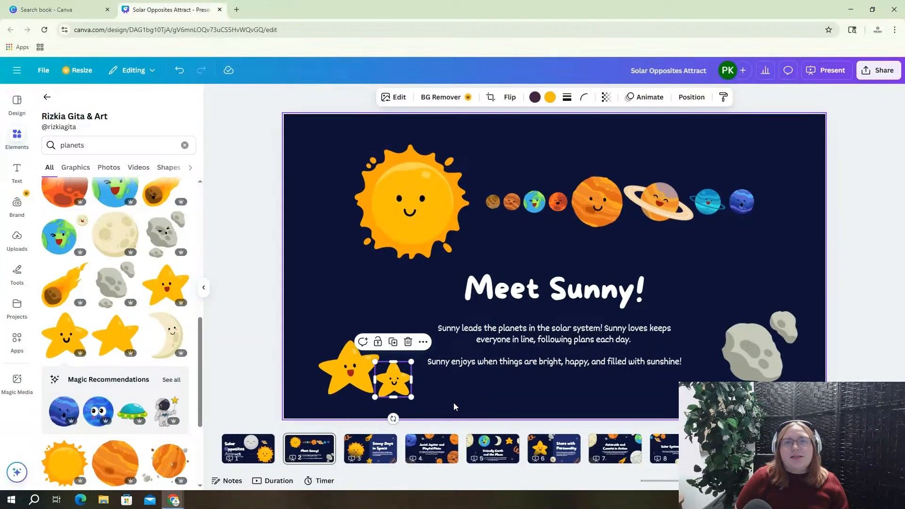
click(481, 391)
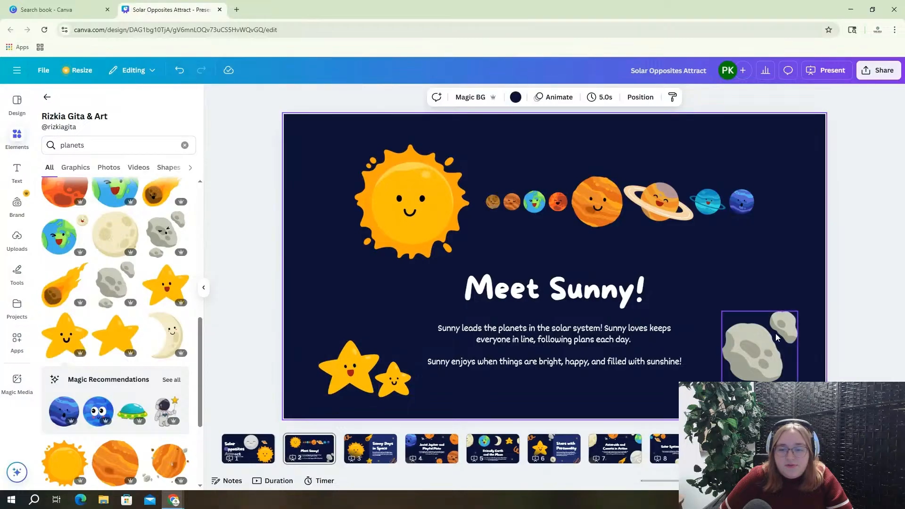
Clear the 'cartoon moon' search and search Elements for 'arrow'
click(47, 99)
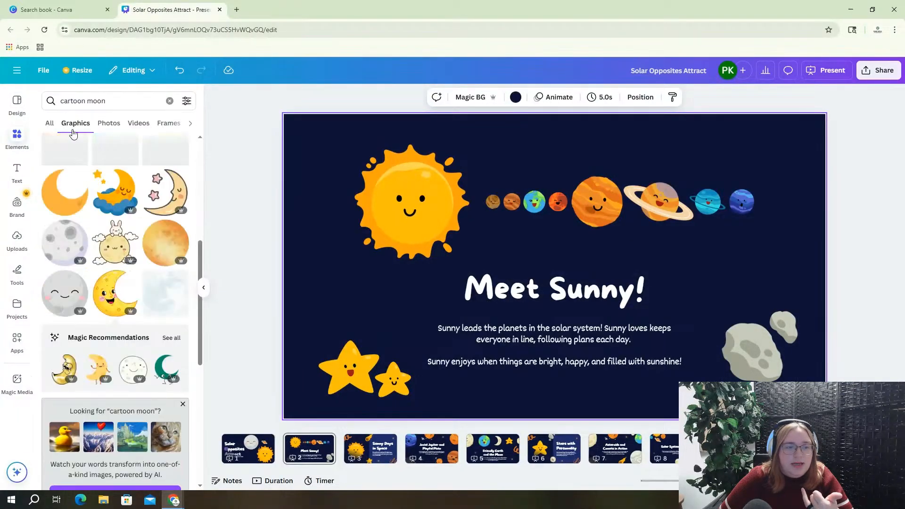
click(50, 125)
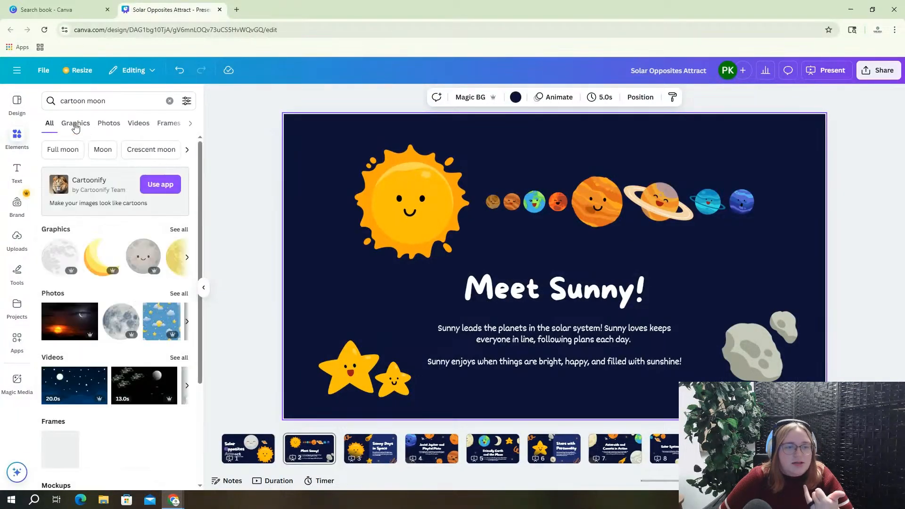
click(169, 101)
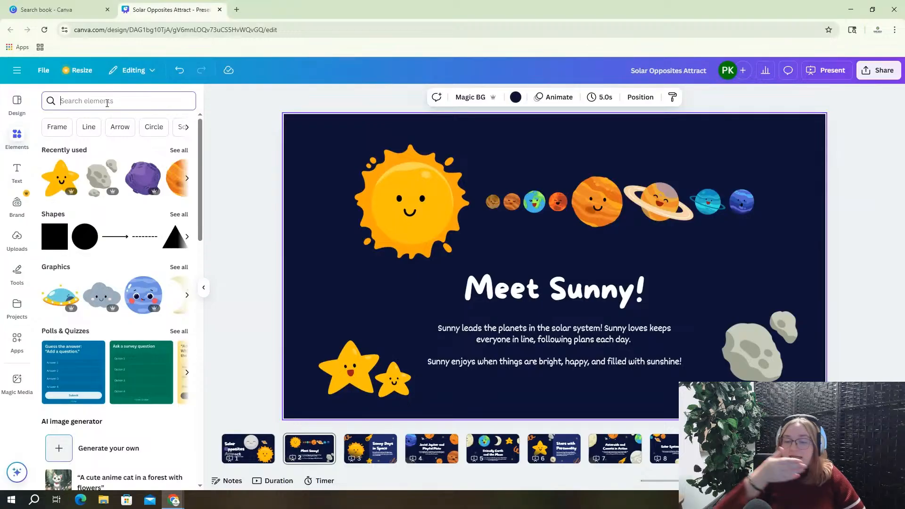
text(a)
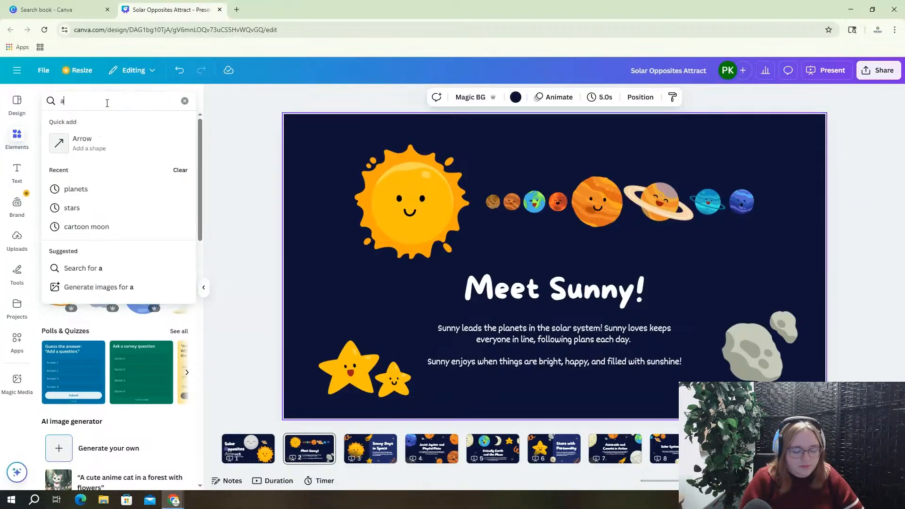
text(rrow)
key(Return)
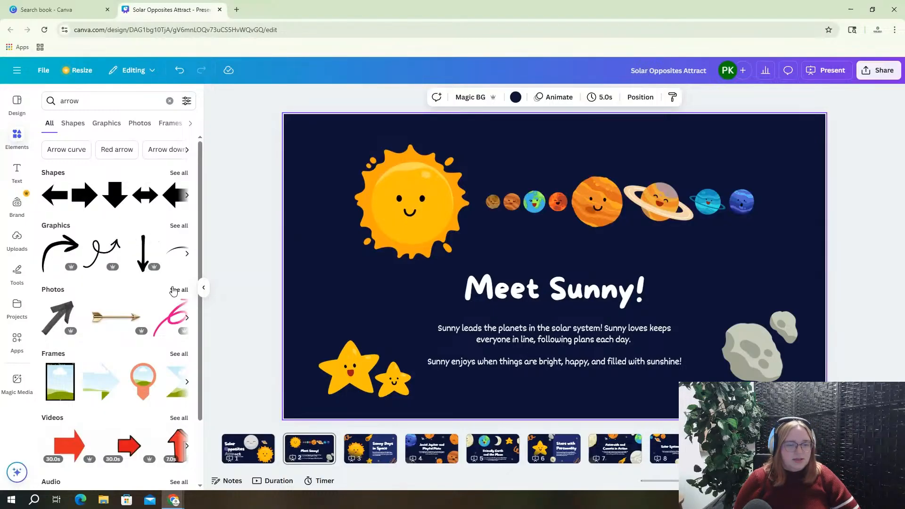
Show all arrow graphics and scroll down through the results
click(179, 226)
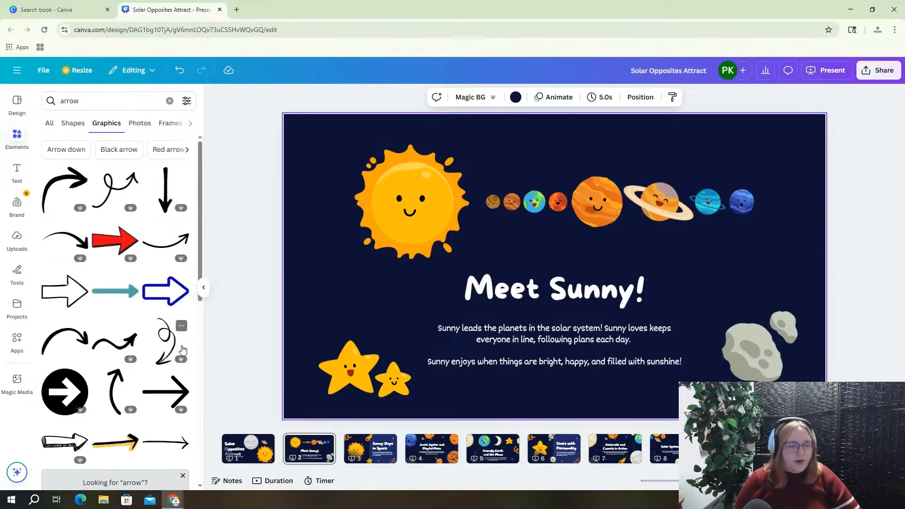
scroll(122, 322, down, 5)
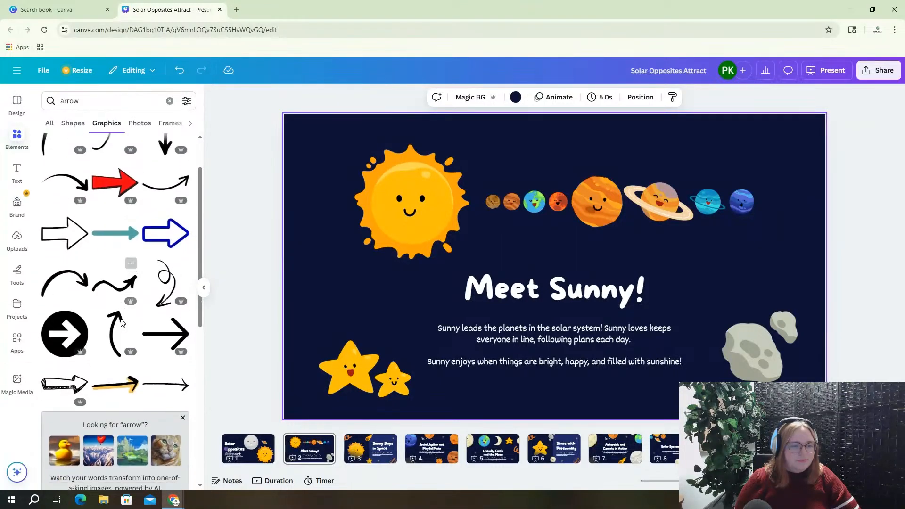
scroll(121, 323, down, 4)
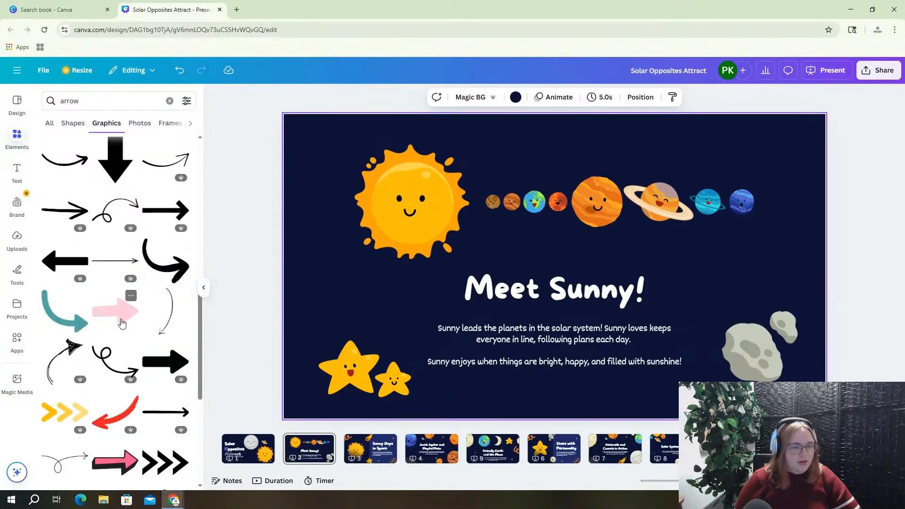
scroll(121, 322, down, 8)
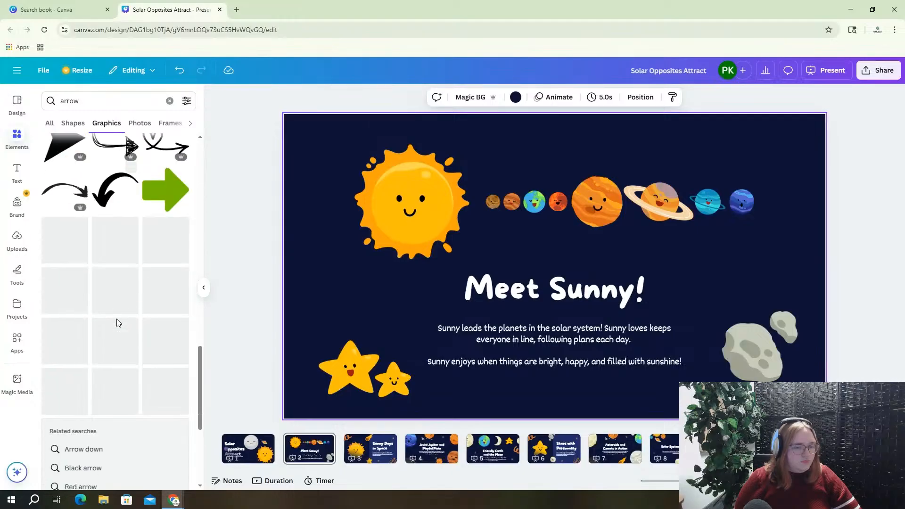
scroll(161, 346, down, 3)
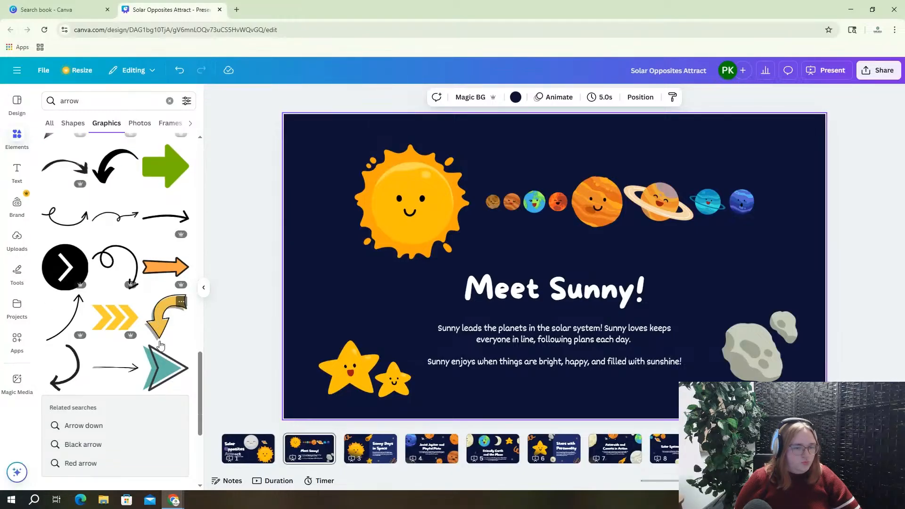
scroll(135, 299, down, 2)
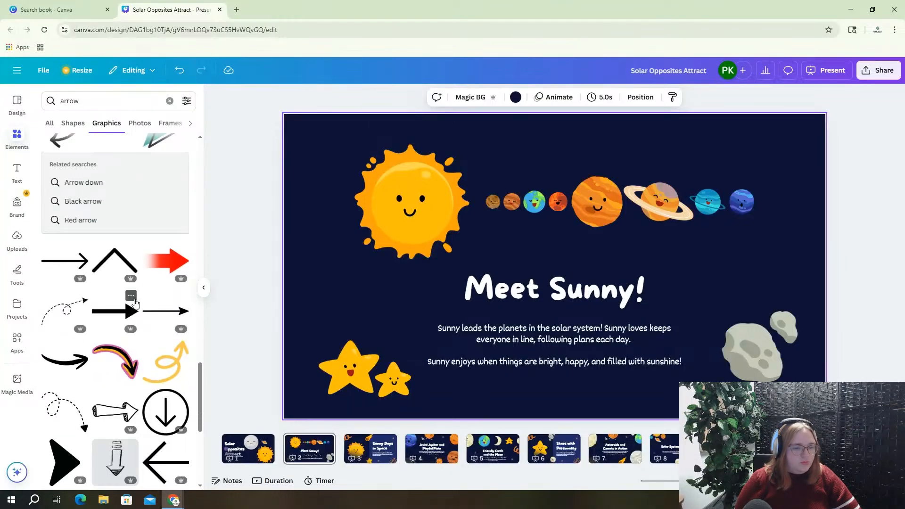
scroll(151, 346, down, 1)
scroll(125, 325, down, 3)
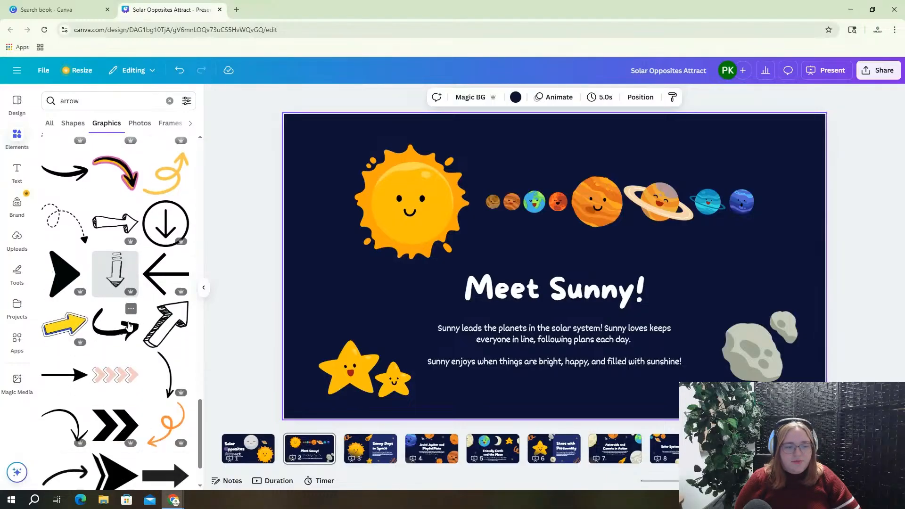
scroll(129, 327, down, 1)
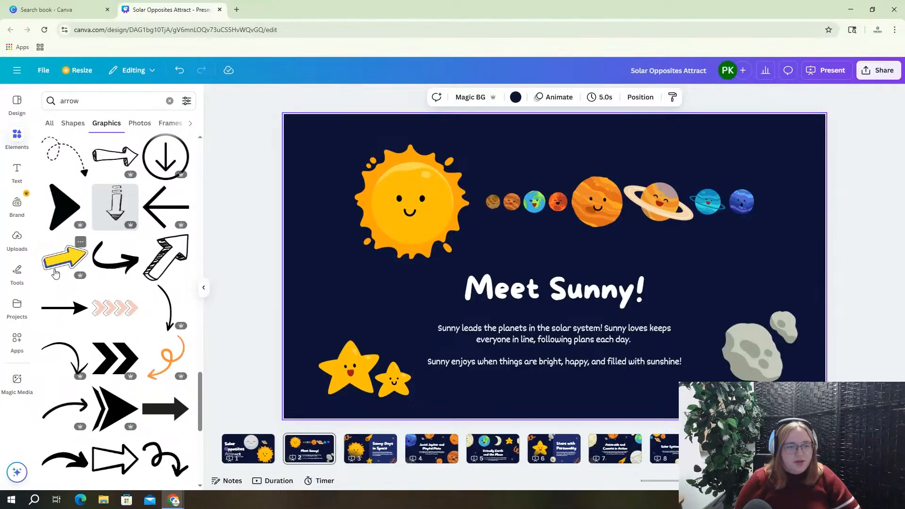
click(56, 267)
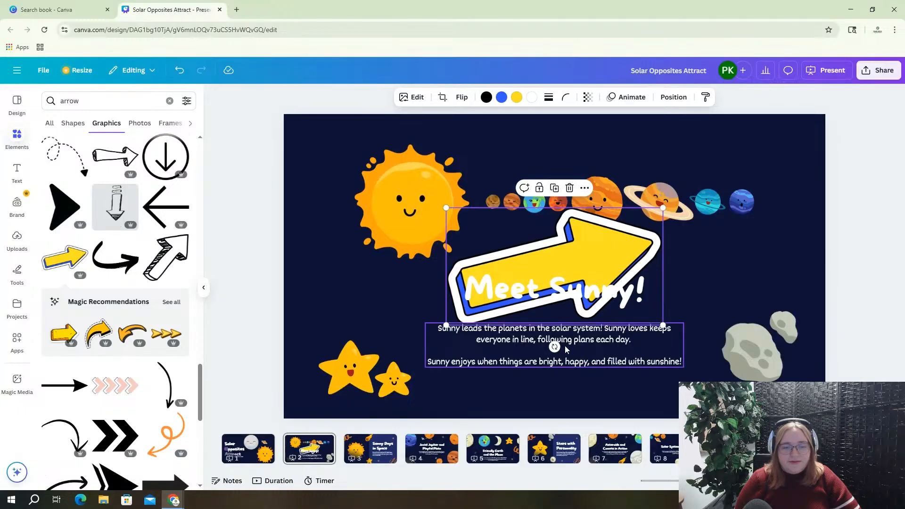
drag(554, 347, 608, 326)
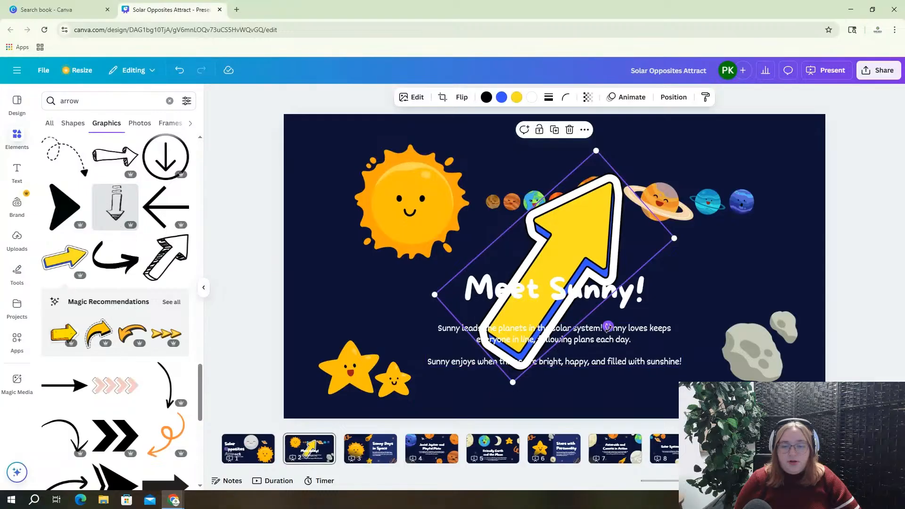
drag(608, 326, 600, 200)
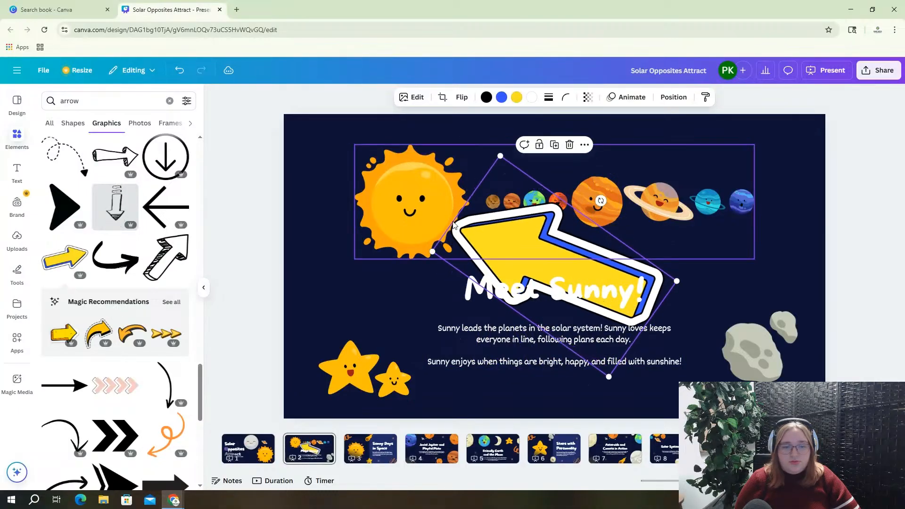
key(Delete)
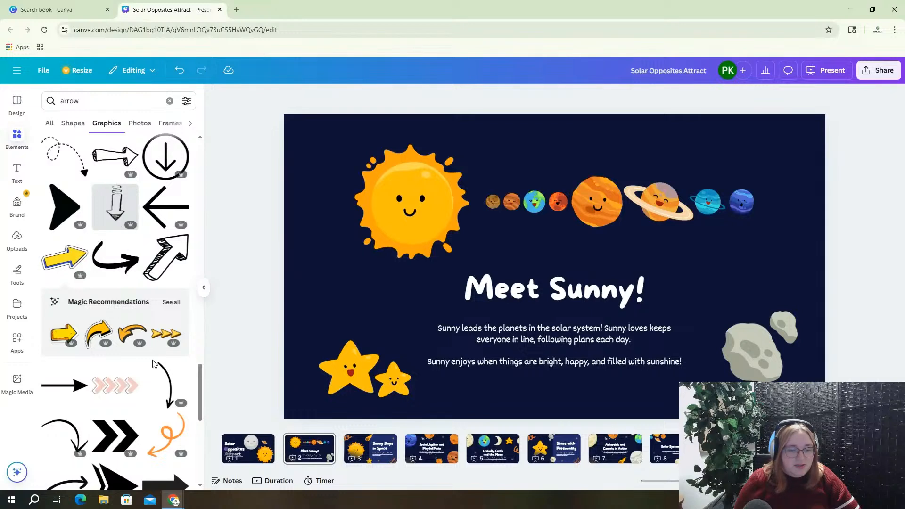
scroll(158, 372, down, 1)
Add the orange curly arrow, rotated and sized, left of 'Meet Sunny!' pointing up at the sun; then go to slide 3
click(167, 388)
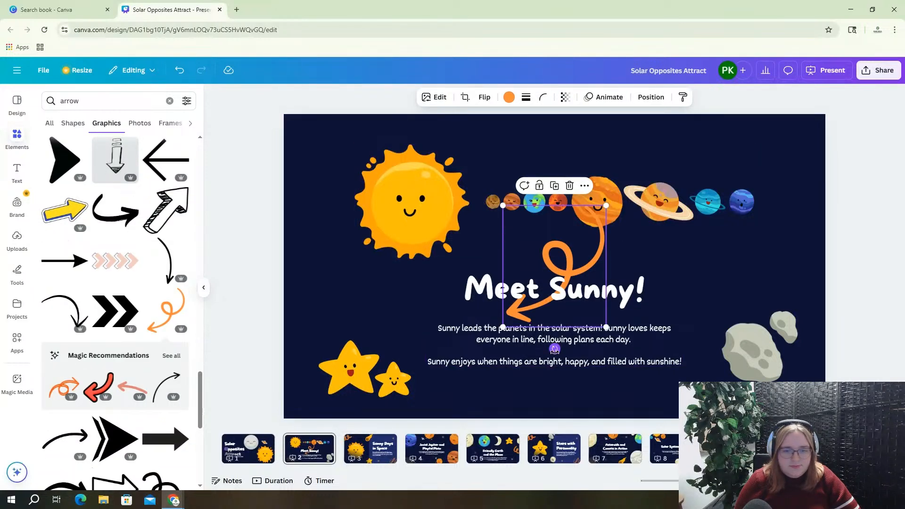
drag(554, 349, 482, 304)
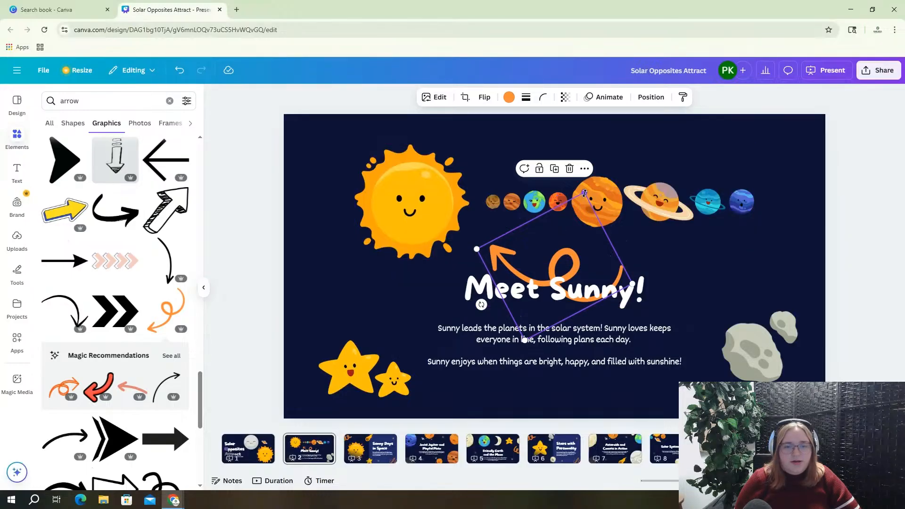
drag(585, 198, 585, 275)
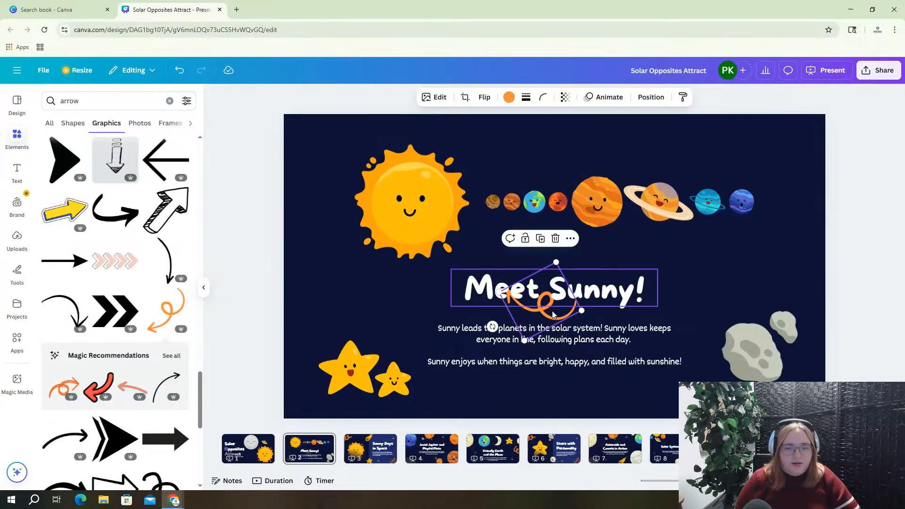
drag(547, 317, 429, 294)
drag(377, 305, 444, 298)
drag(408, 270, 401, 264)
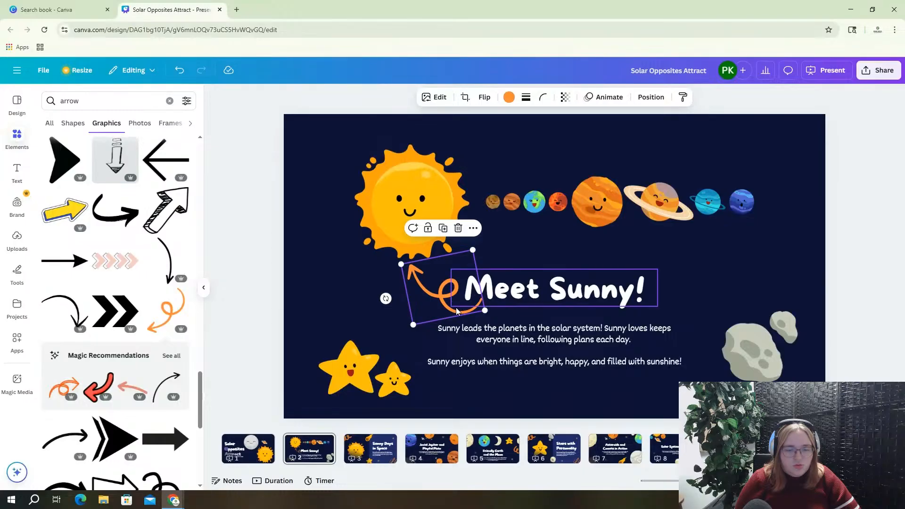
drag(457, 314, 463, 310)
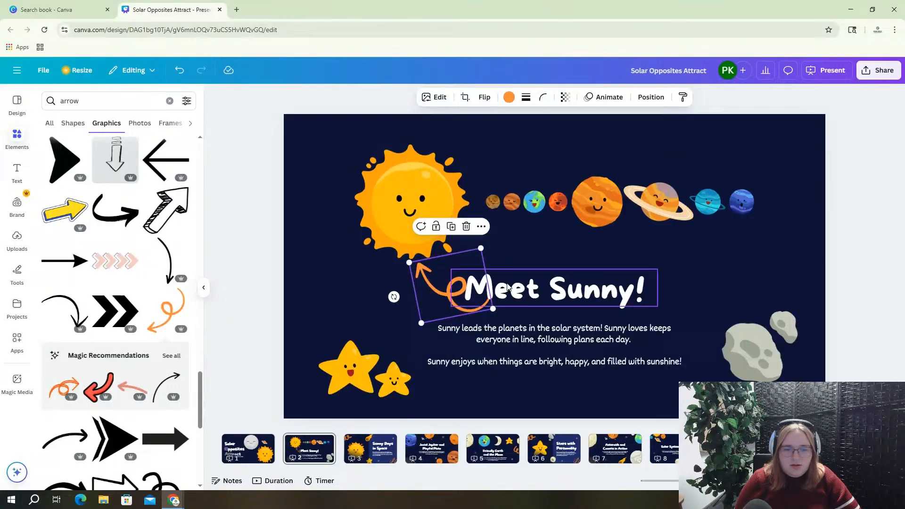
click(526, 255)
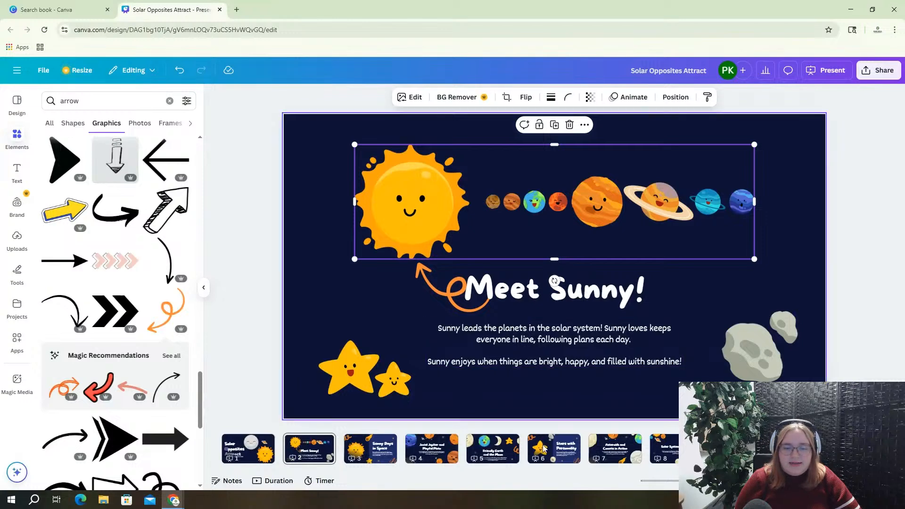
click(368, 451)
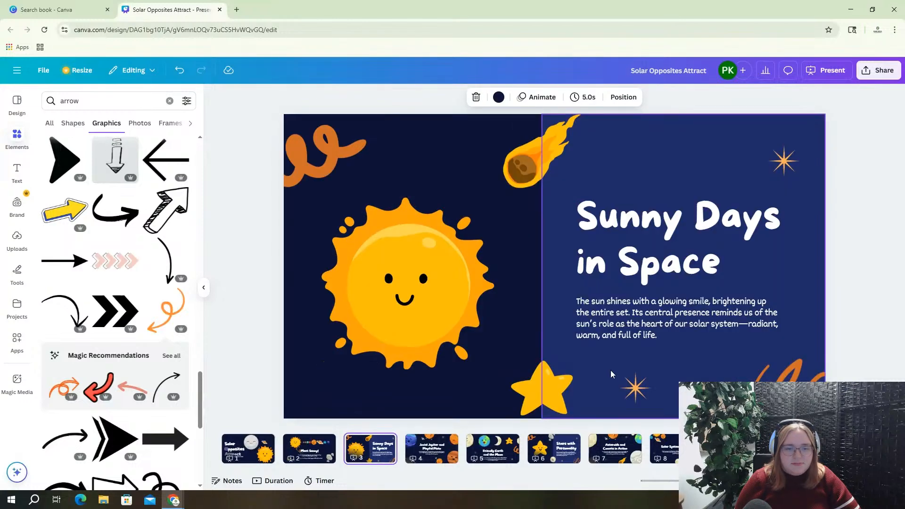
Retype slide 3's title as 'Sunny Works the Mornings' and move it up above the description
double_click(599, 239)
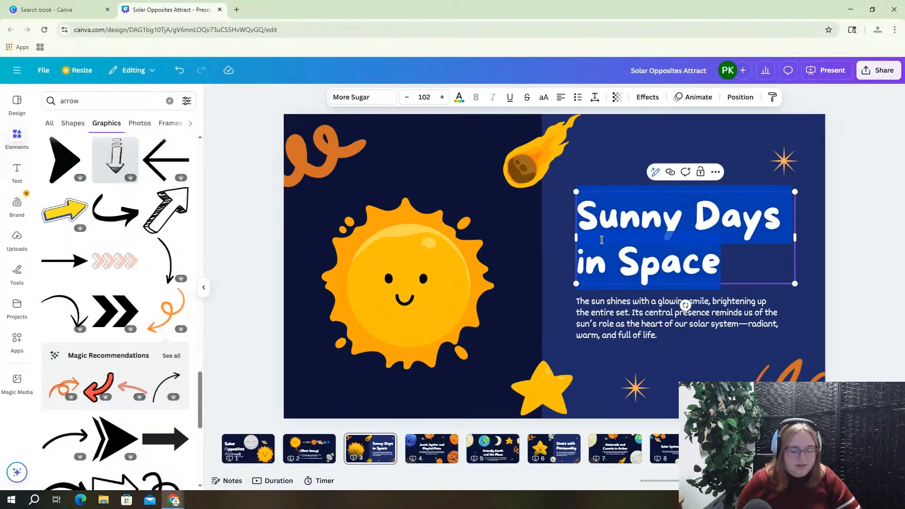
text(Sunny)
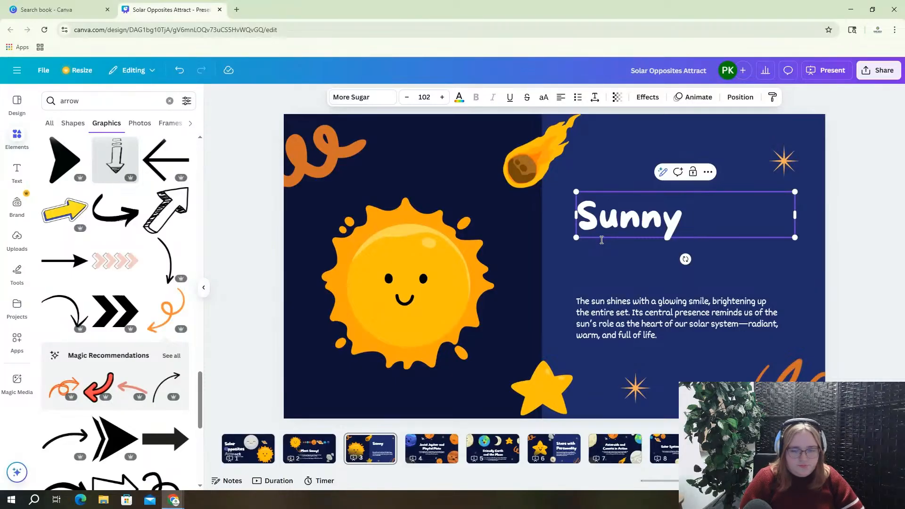
key(BackSpace)
key(BackSpace)
key(BackSpace)
key(BackSpace)
key(BackSpace)
key(BackSpace)
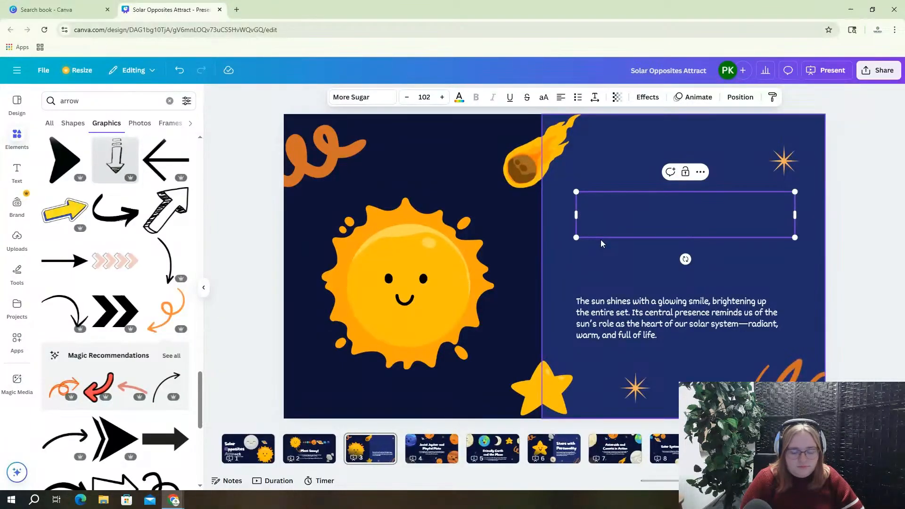
text(Sunny )
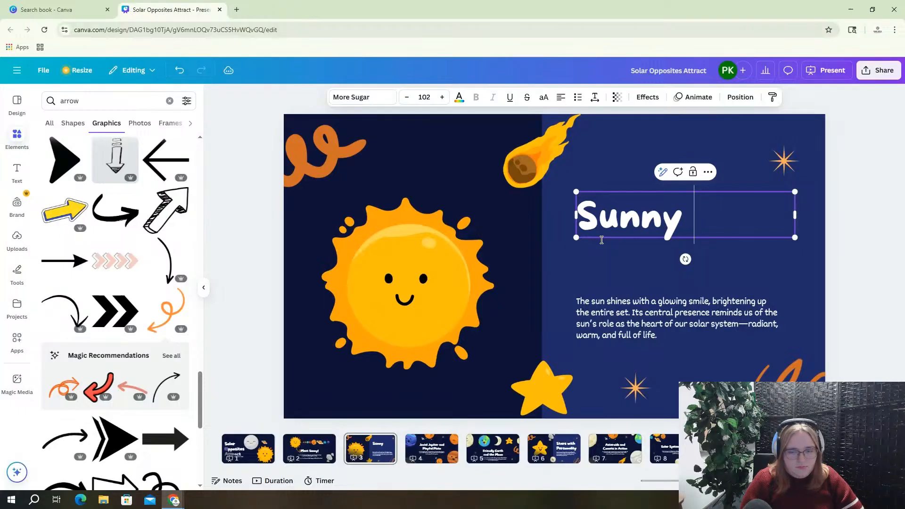
text(Works)
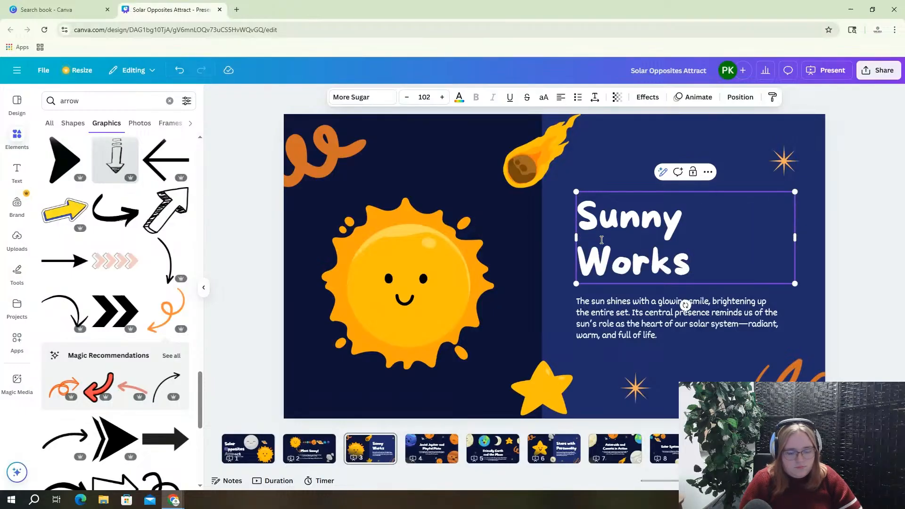
text(the Mor)
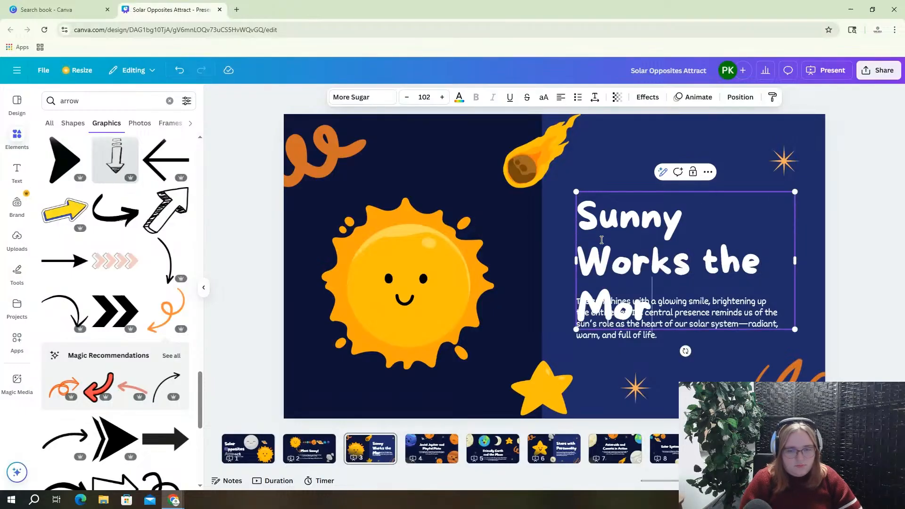
text(nings)
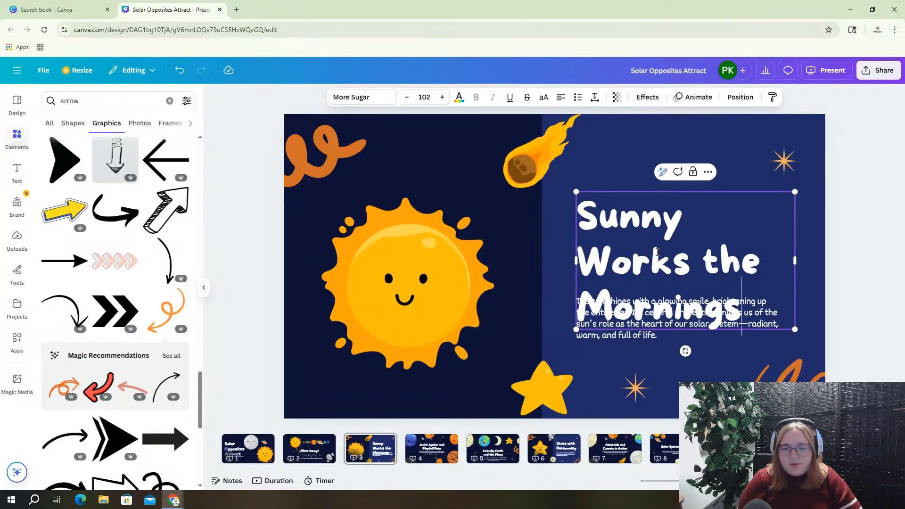
click(836, 250)
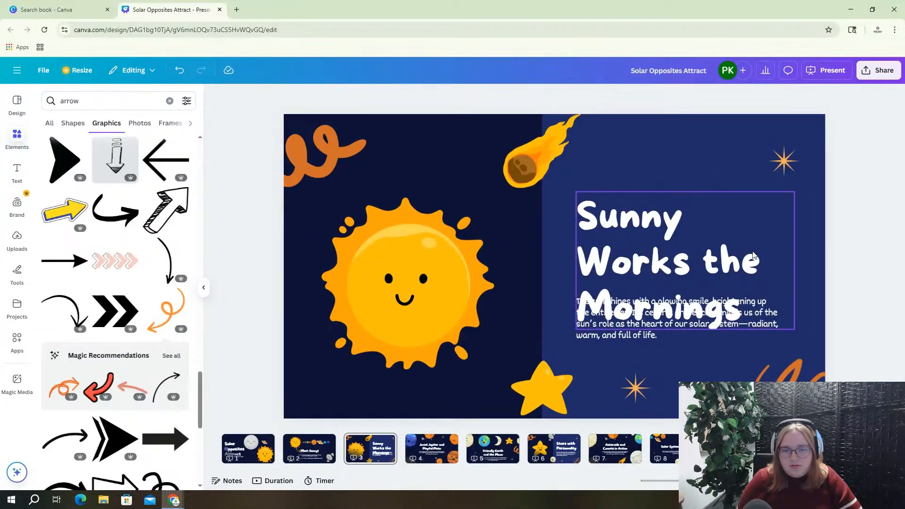
click(696, 253)
drag(697, 253, 694, 212)
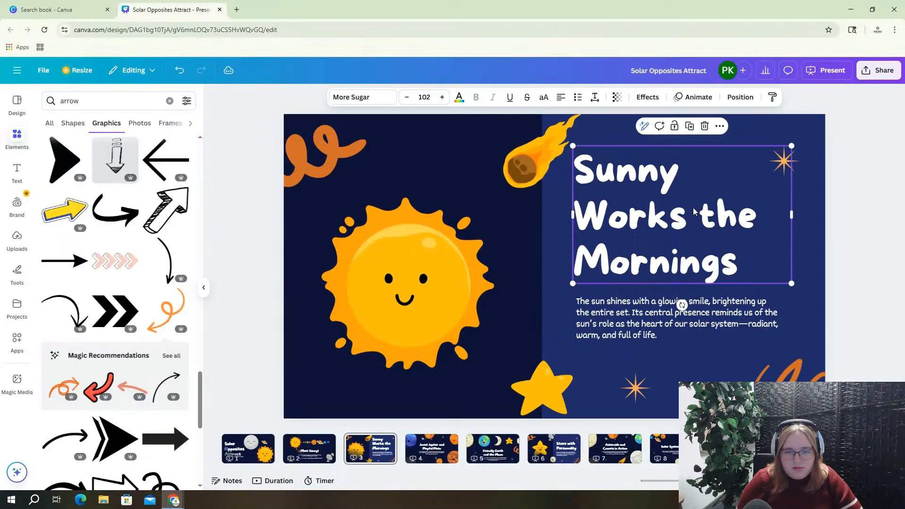
Rewrite the description as 'Sunny is an early bird, and loves to work morning shifts… fill the world with light!'
double_click(648, 309)
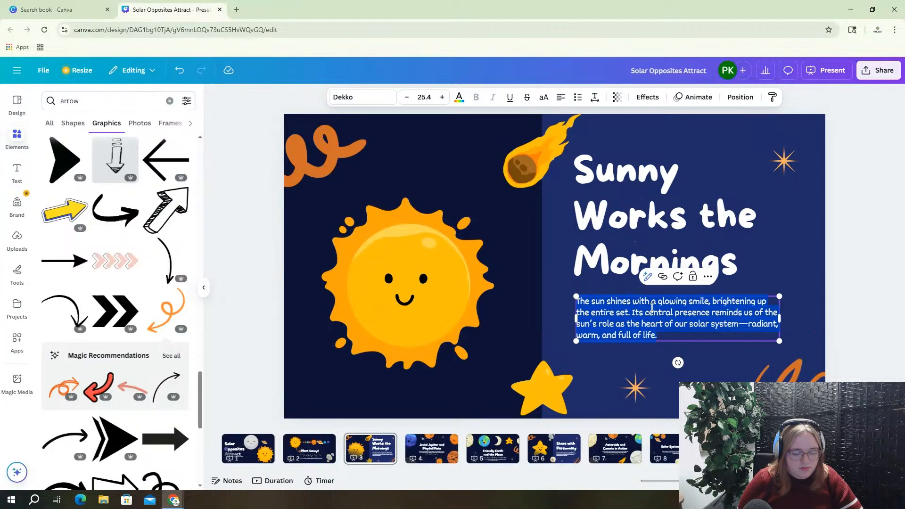
text(Sunny is )
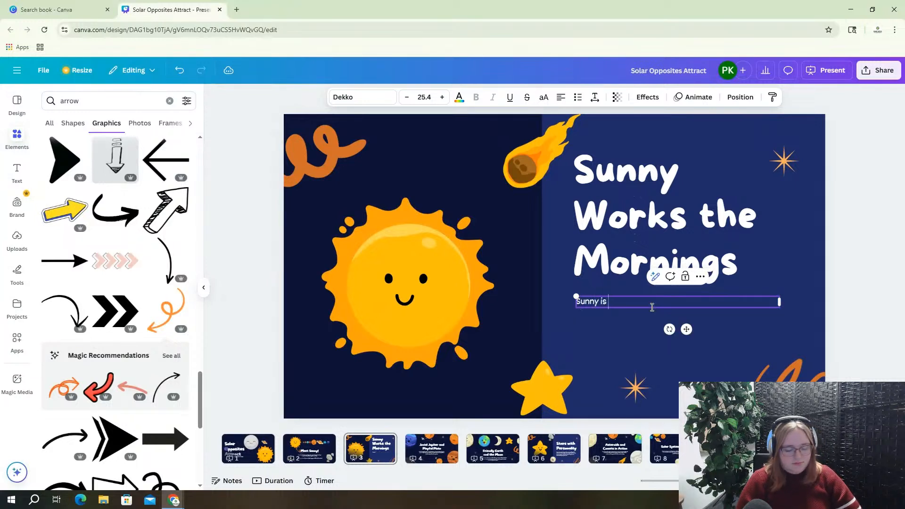
text(an early)
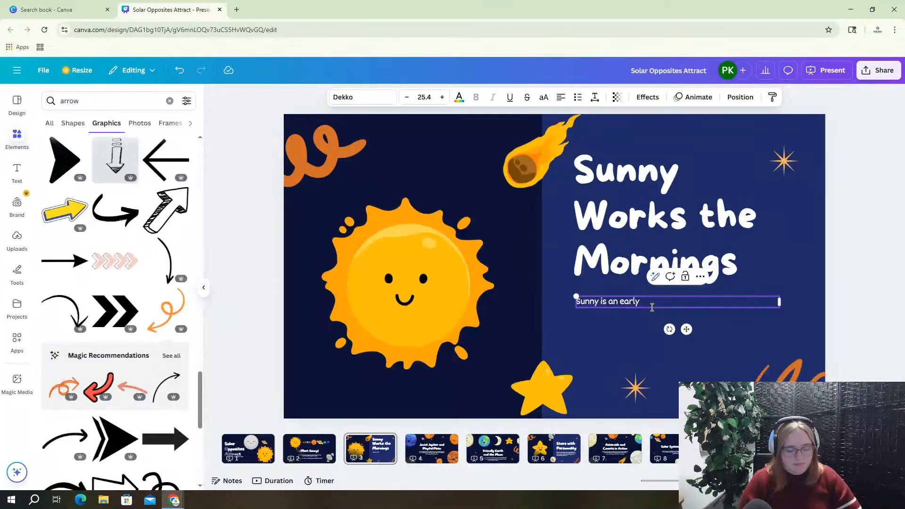
text( bird, and lo)
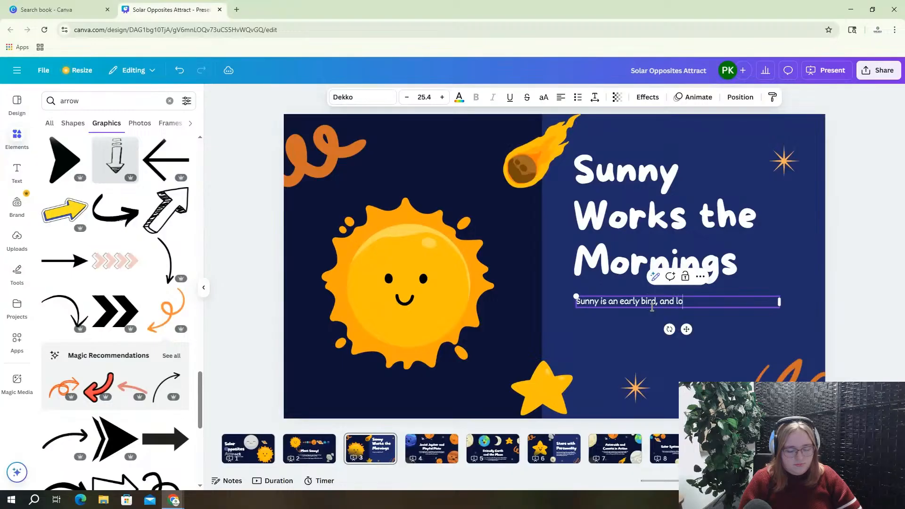
text(ves to work)
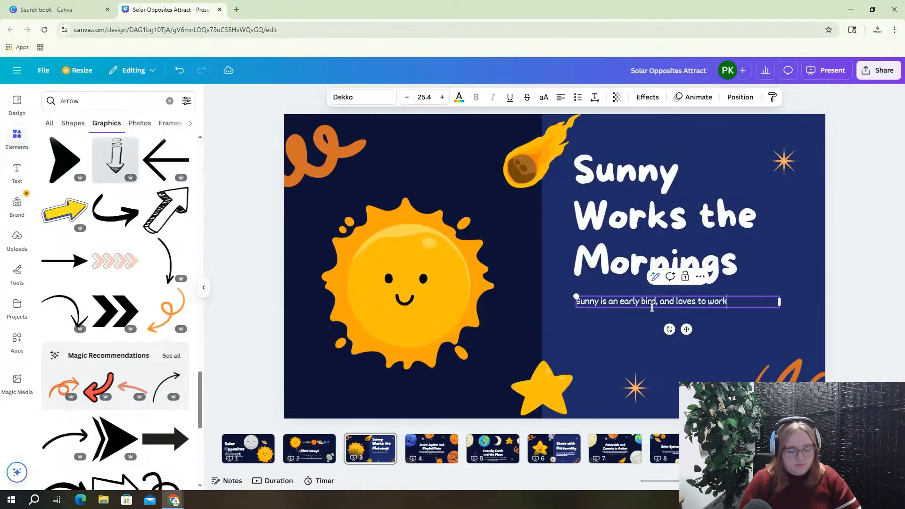
text( morning s)
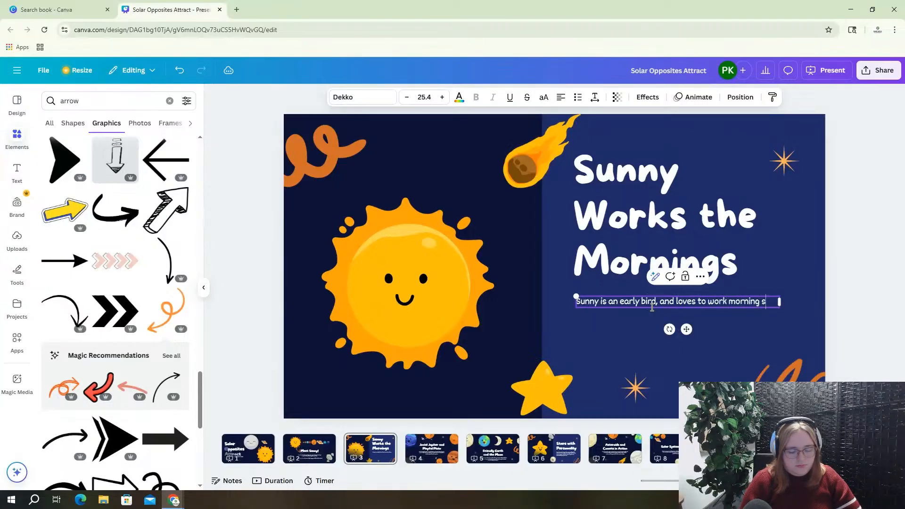
text(hifts.)
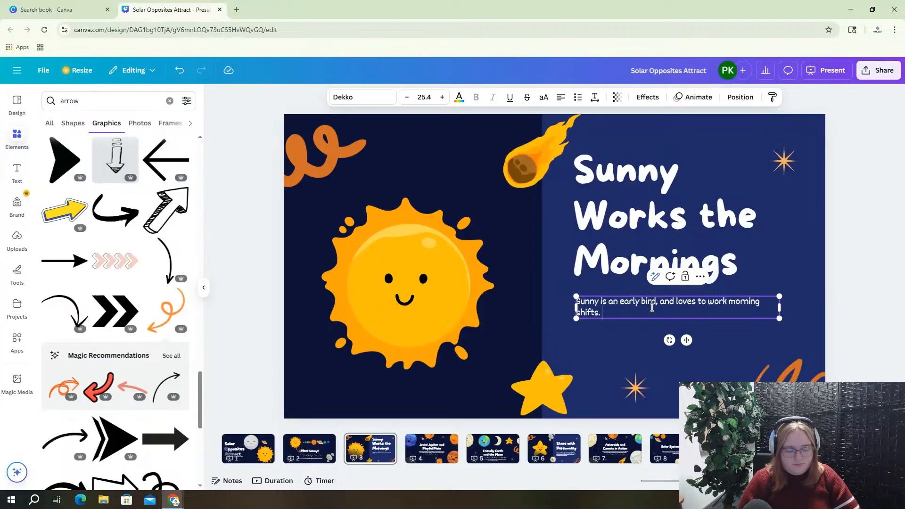
text( They g)
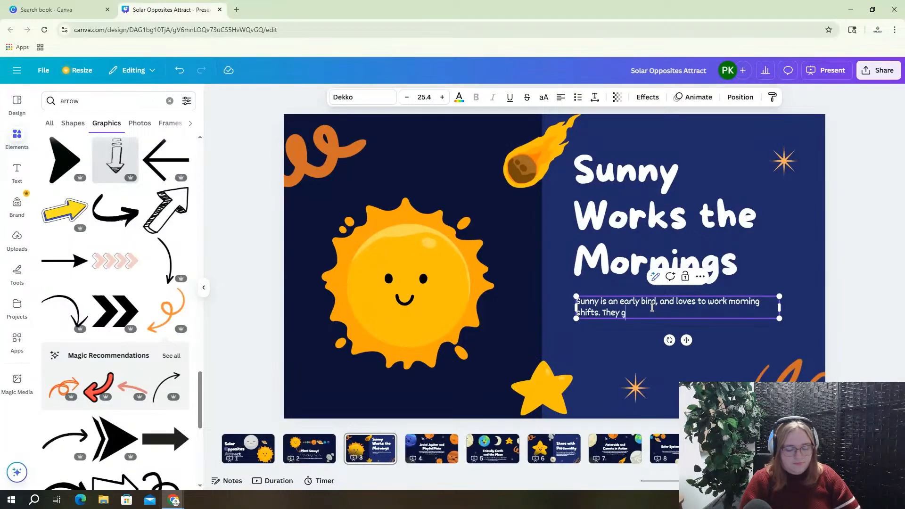
text(et up bright)
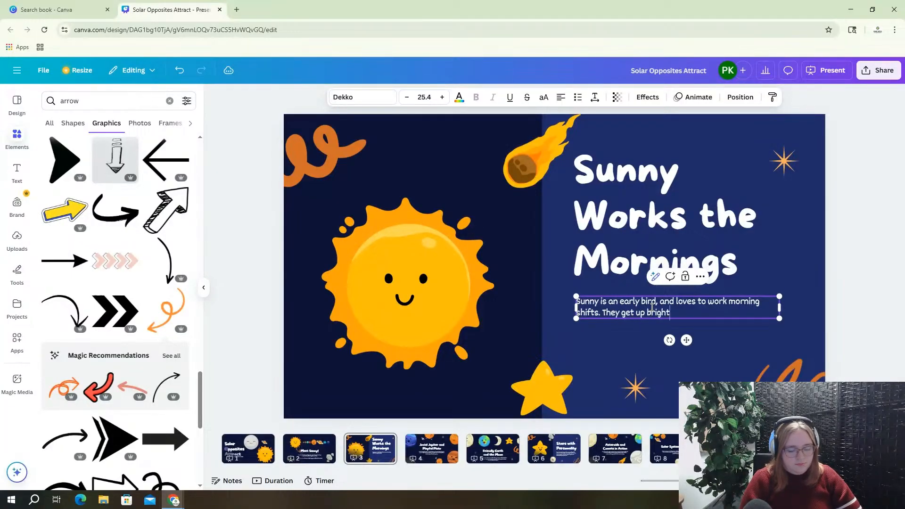
text( and early )
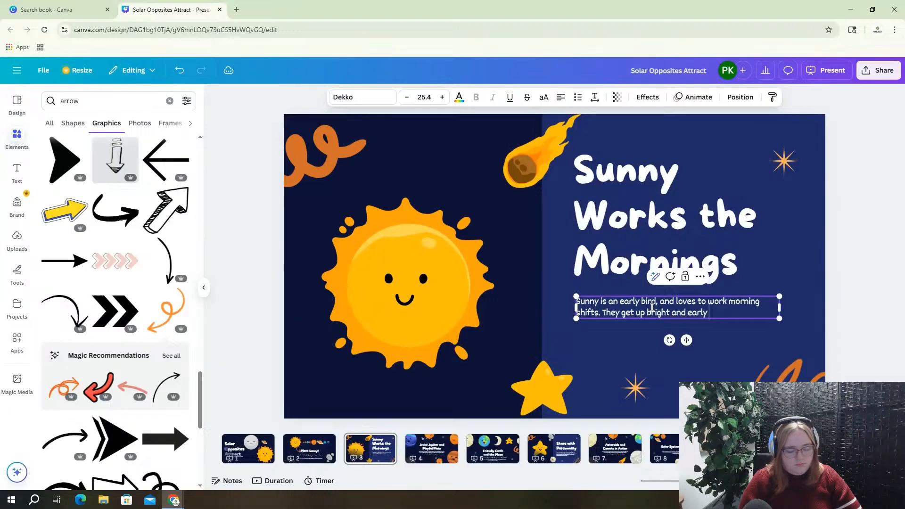
text(each day, a)
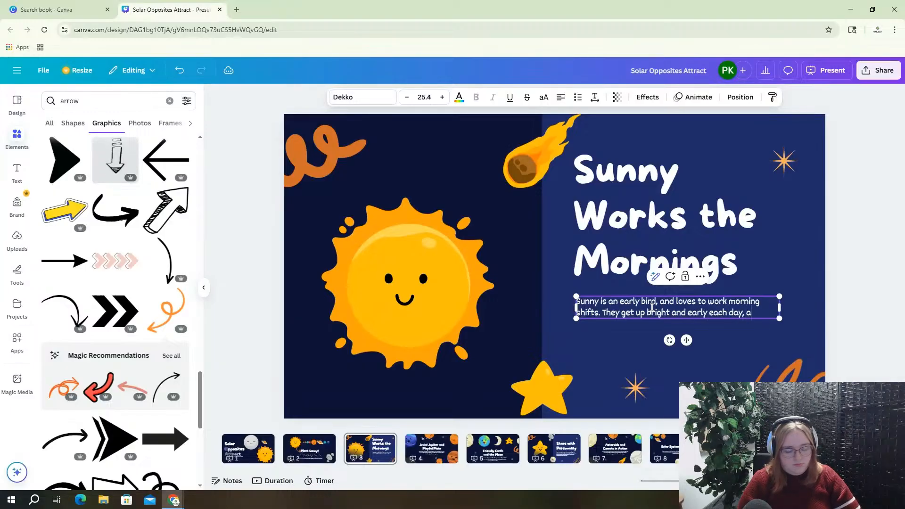
text(nd fill the )
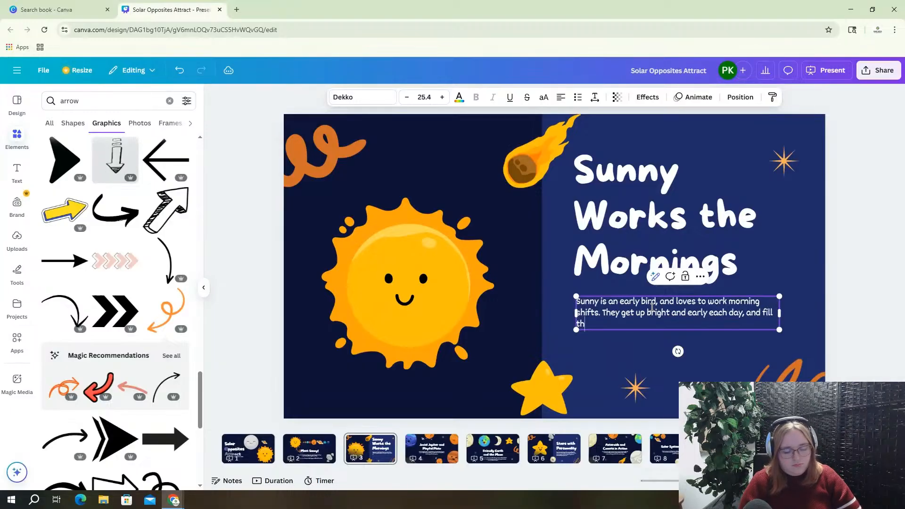
text(workd wi)
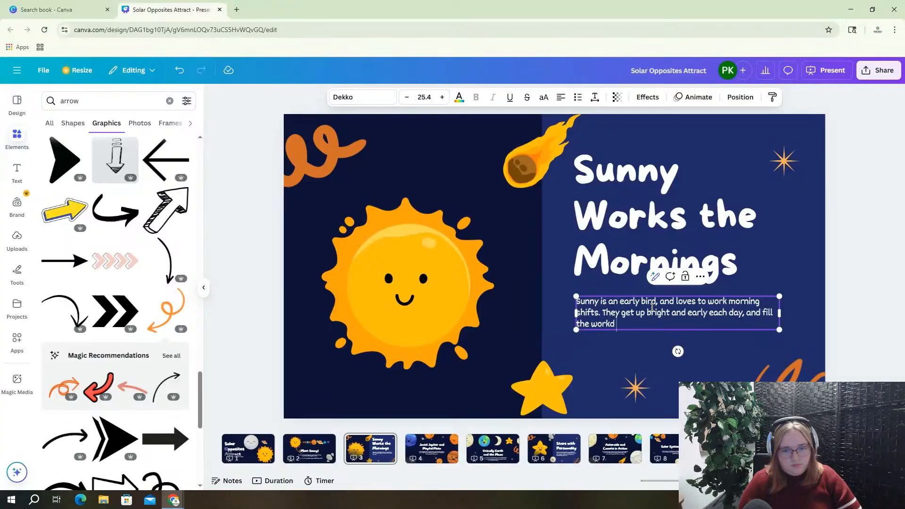
key(BackSpace)
key(BackSpace)
key(BackSpace)
key(BackSpace)
key(BackSpace)
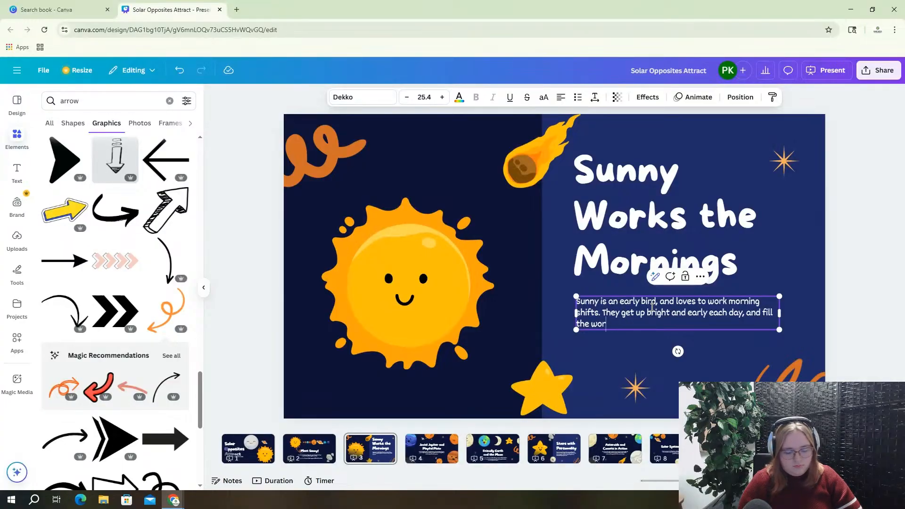
text(ld with li)
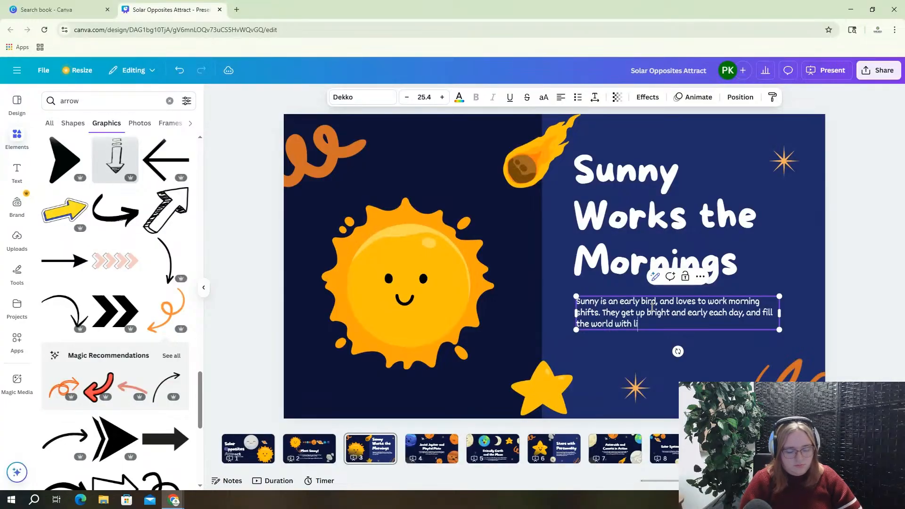
text(ght!)
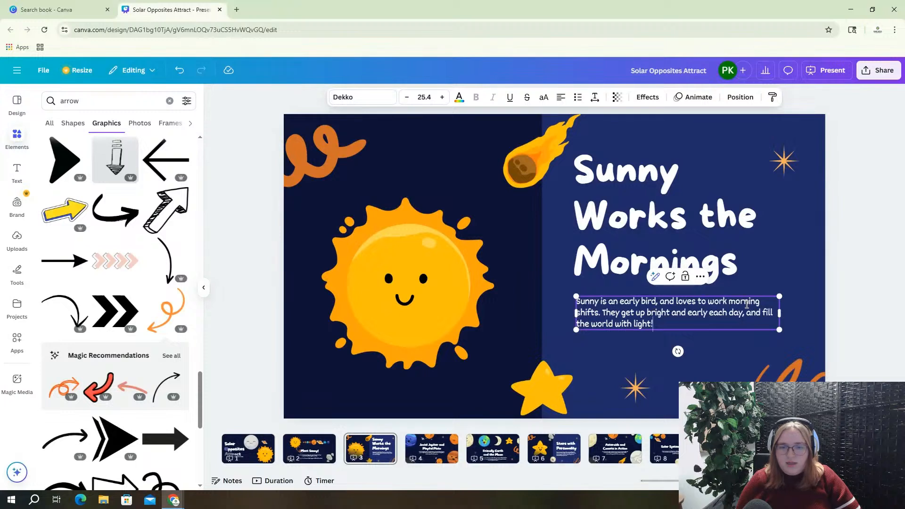
click(802, 275)
Nudge the title slightly lower and place the cursor after 'bird' in the description
click(700, 233)
drag(699, 234, 699, 240)
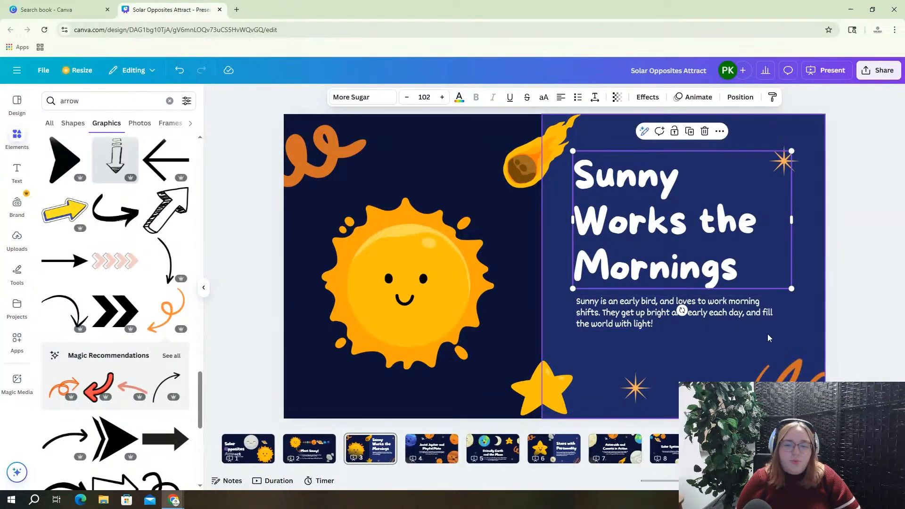
click(662, 303)
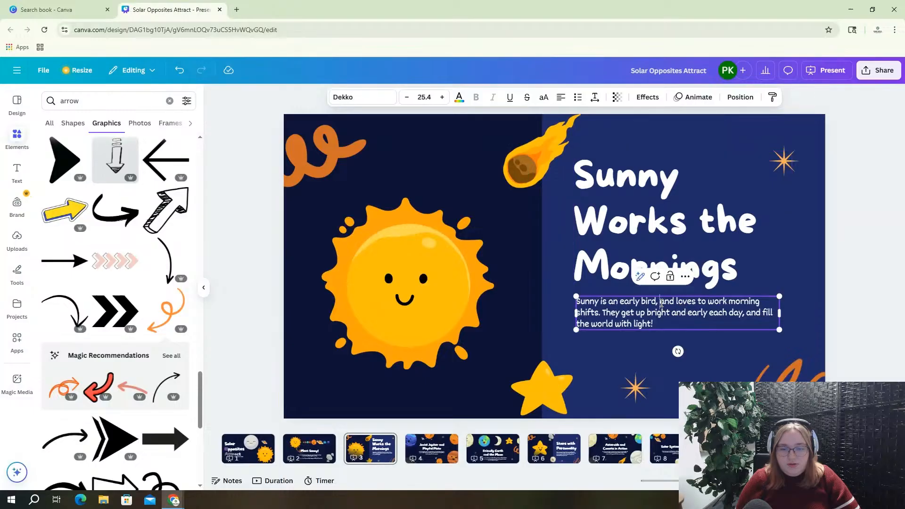
click(661, 304)
Delete the comma after 'bird', then browse the other slides and return to slide 3
key(BackSpace)
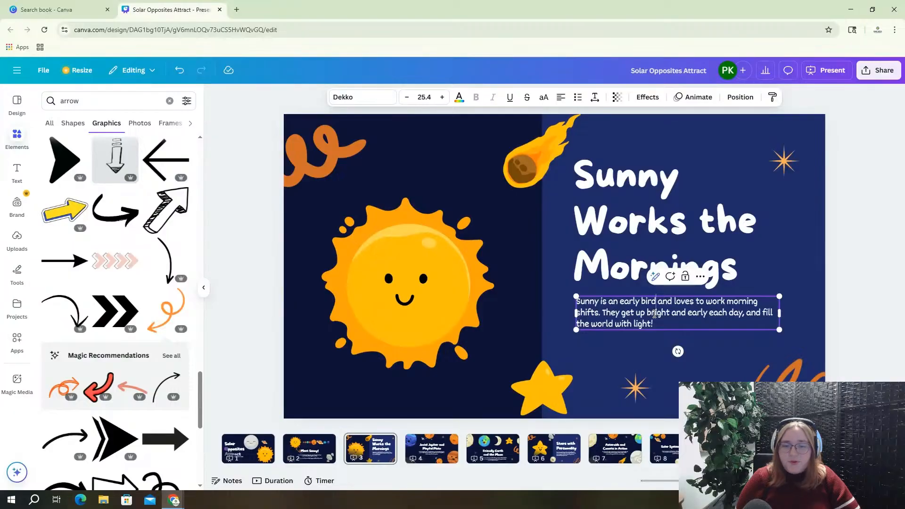
click(813, 286)
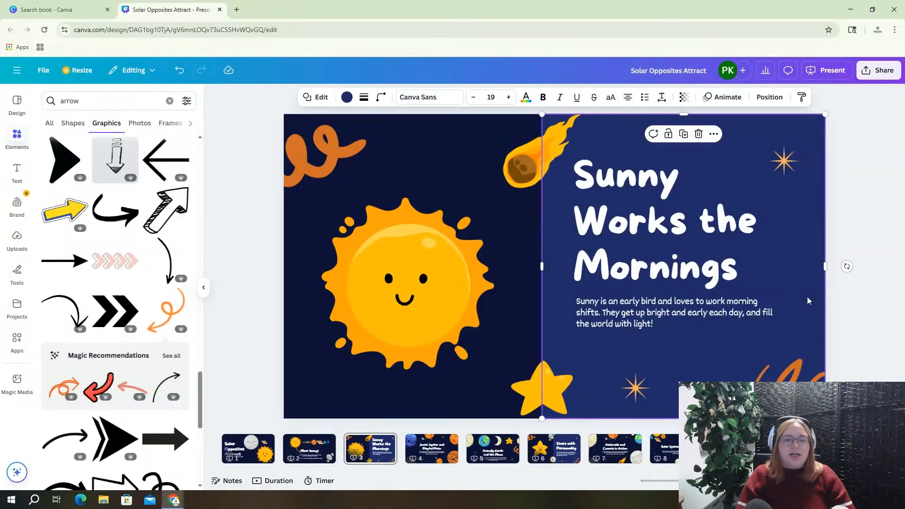
click(309, 447)
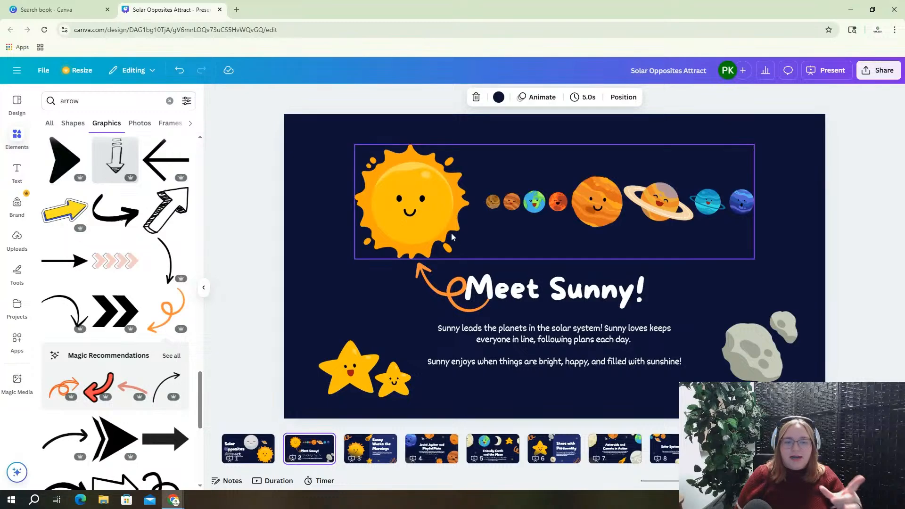
right_click(388, 448)
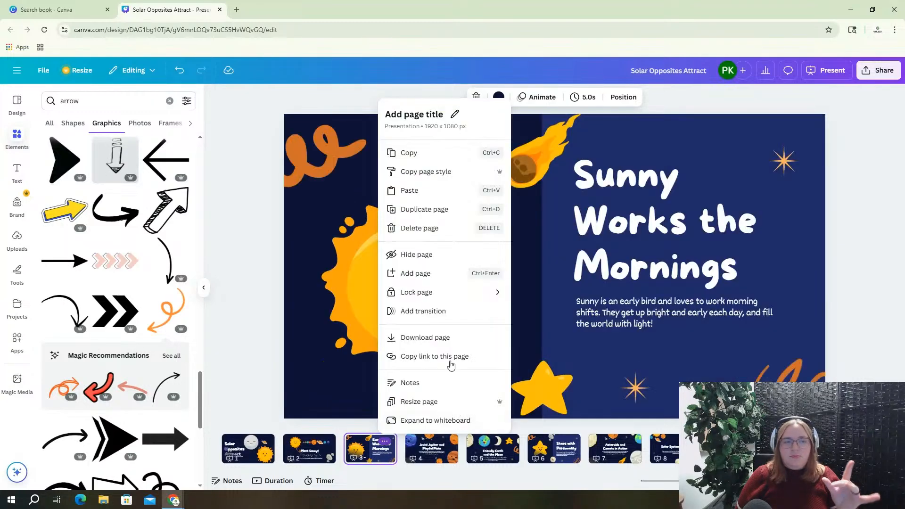
click(561, 276)
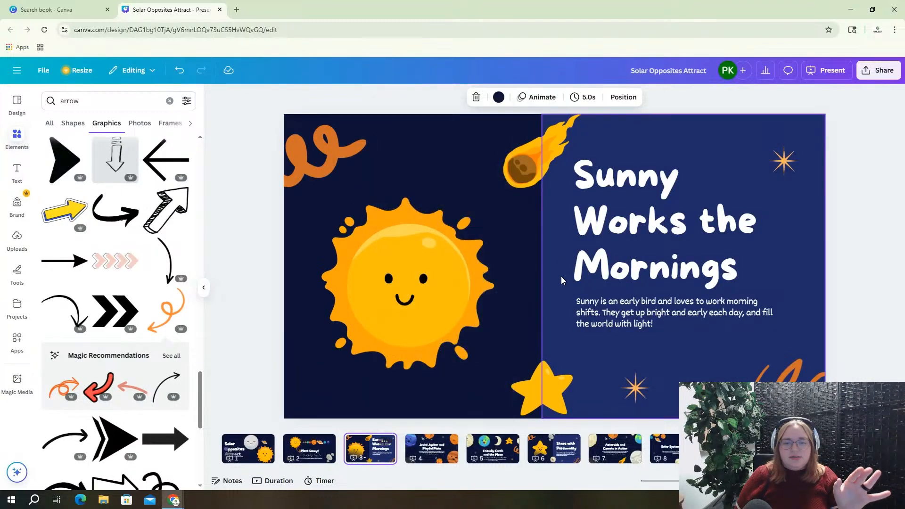
click(608, 317)
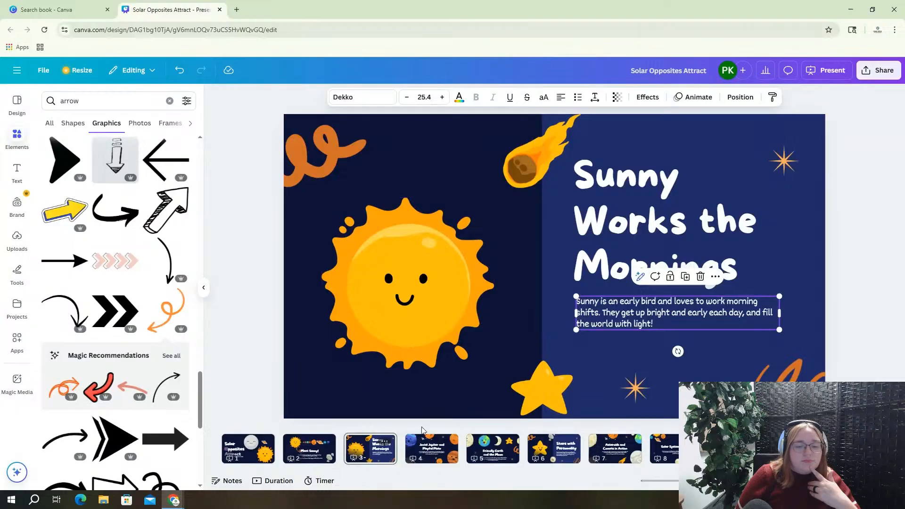
click(425, 449)
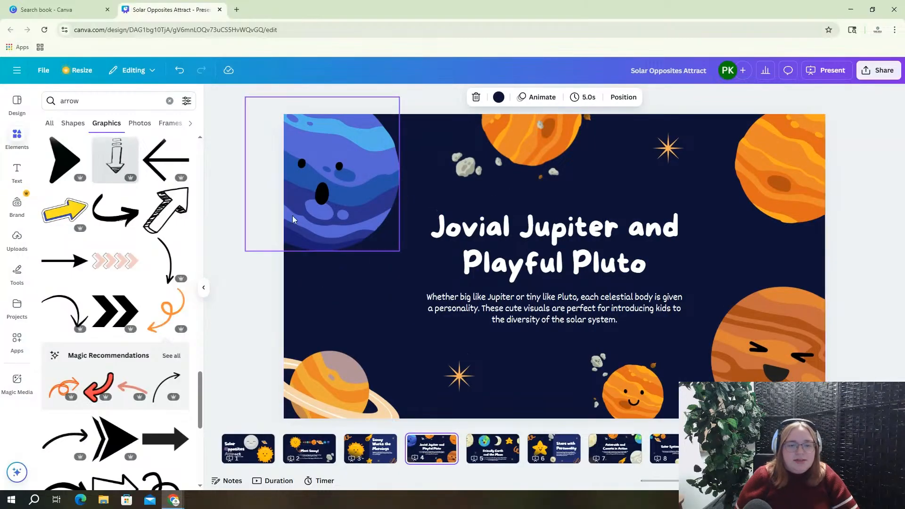
click(382, 458)
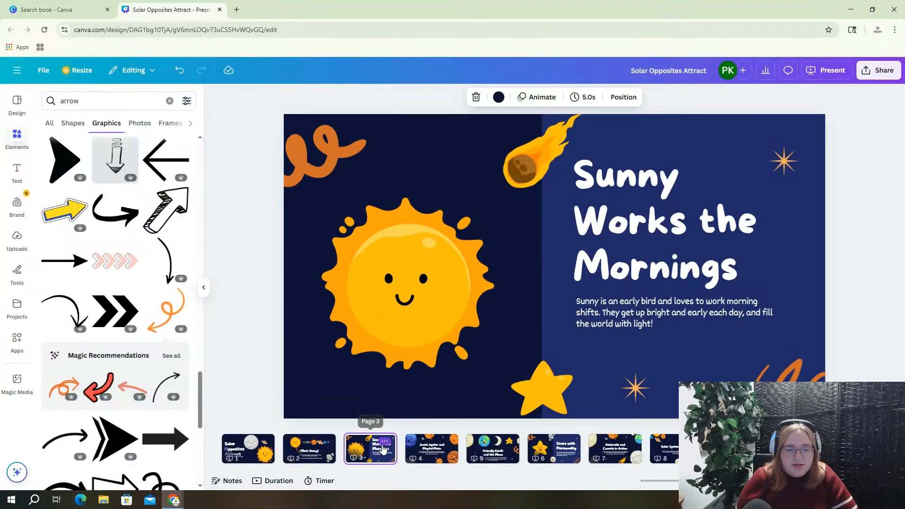
Duplicate slide 3 and delete the sun, squiggle, comet and star from the copy
click(389, 439)
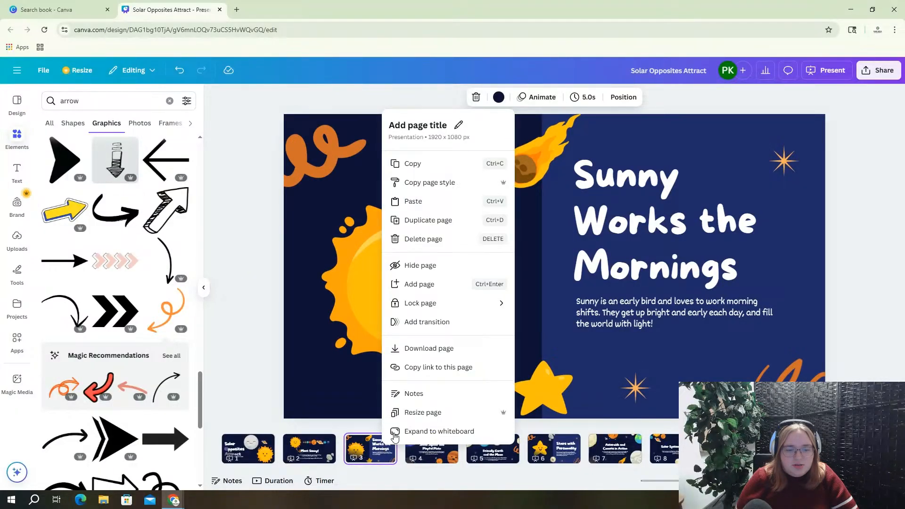
click(418, 220)
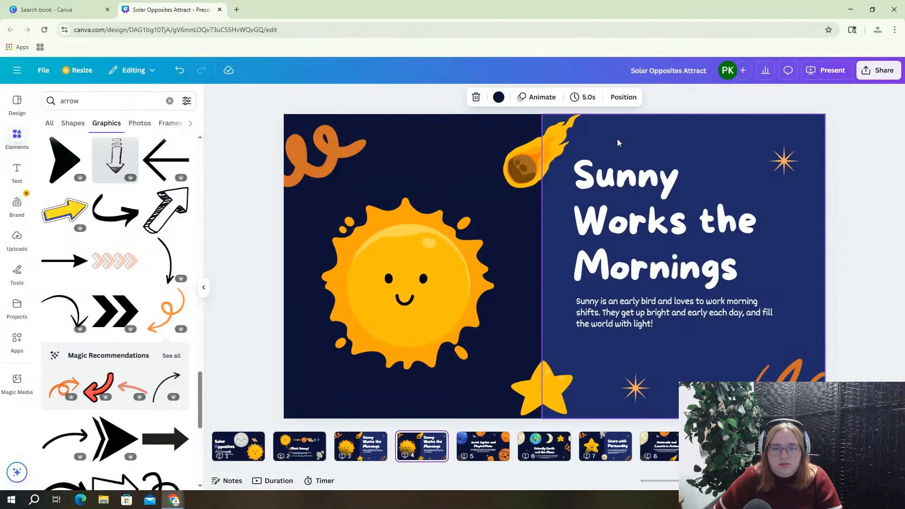
mouse_move(266, 138)
mouse_down()
mouse_move(380, 195)
mouse_move(488, 373)
mouse_move(554, 424)
mouse_move(541, 450)
mouse_up()
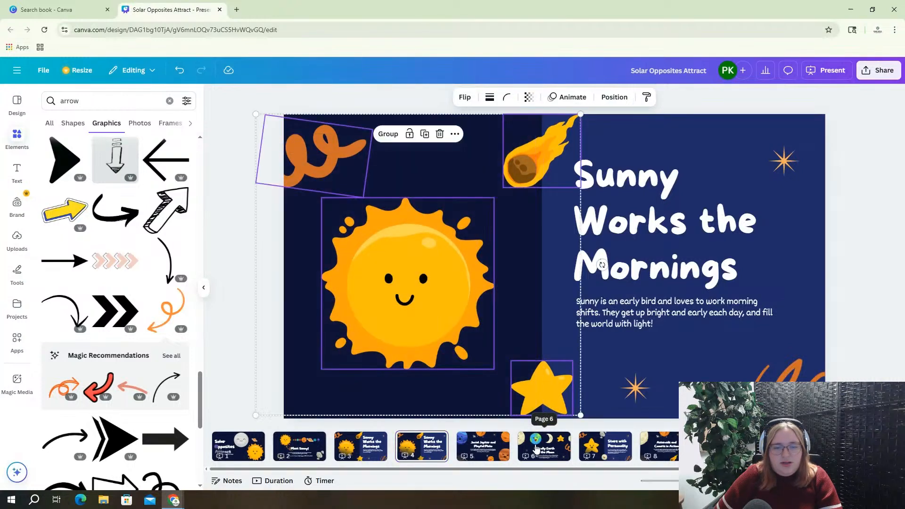
key(Delete)
Move the text panel to the left half and start retyping the title as 'Mooney Does N'
mouse_move(458, 91)
mouse_down()
mouse_move(600, 183)
mouse_move(711, 340)
mouse_move(721, 417)
mouse_move(861, 426)
mouse_up()
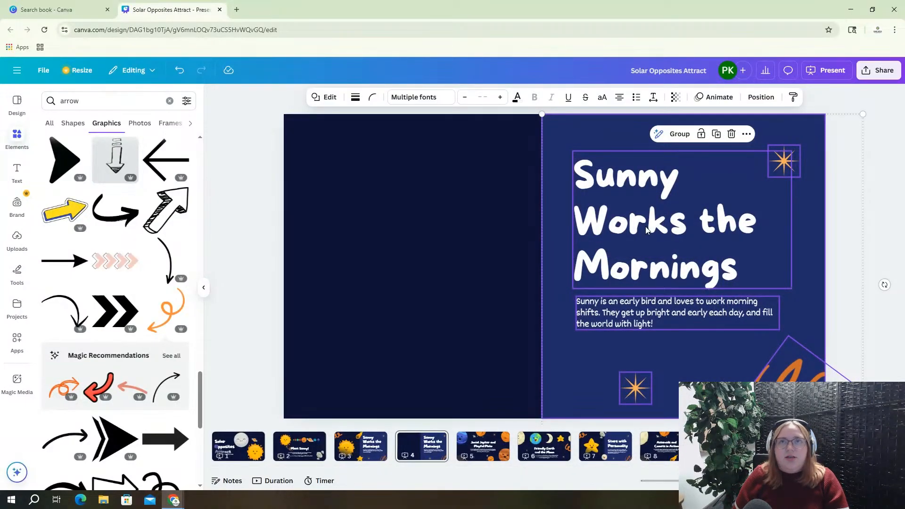
mouse_move(646, 230)
mouse_down()
mouse_move(390, 232)
mouse_move(404, 228)
mouse_move(414, 240)
mouse_move(415, 232)
mouse_up()
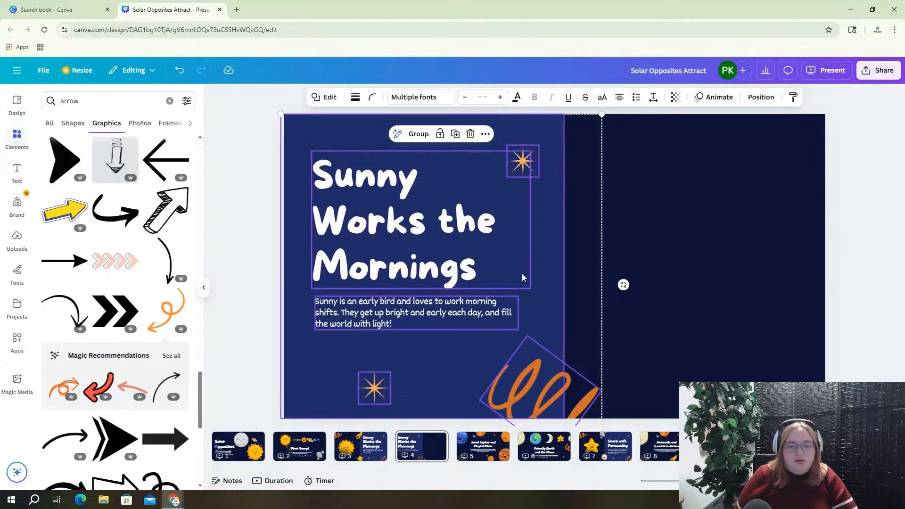
click(714, 239)
click(427, 233)
click(417, 232)
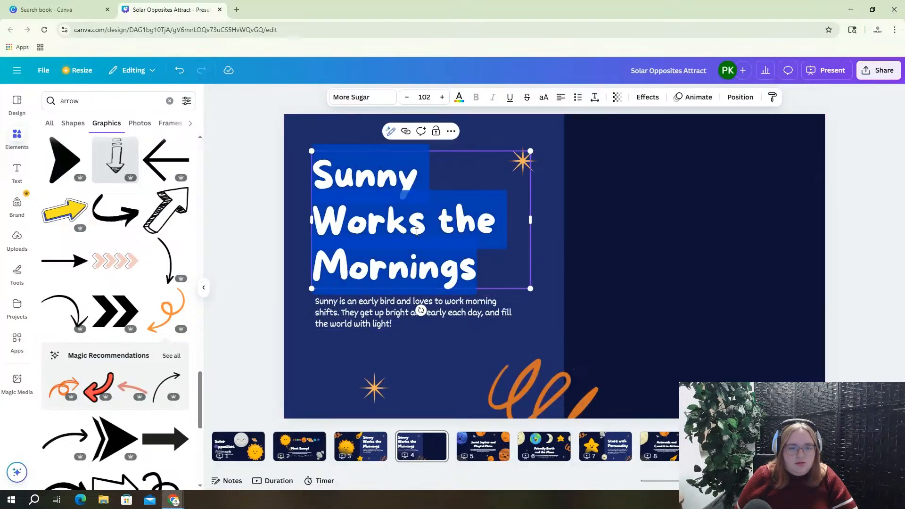
text(Moon)
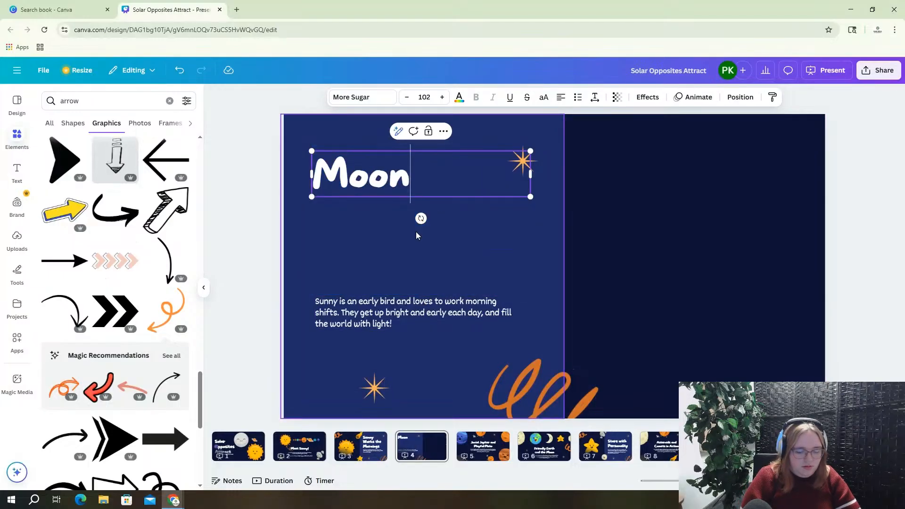
text(ey)
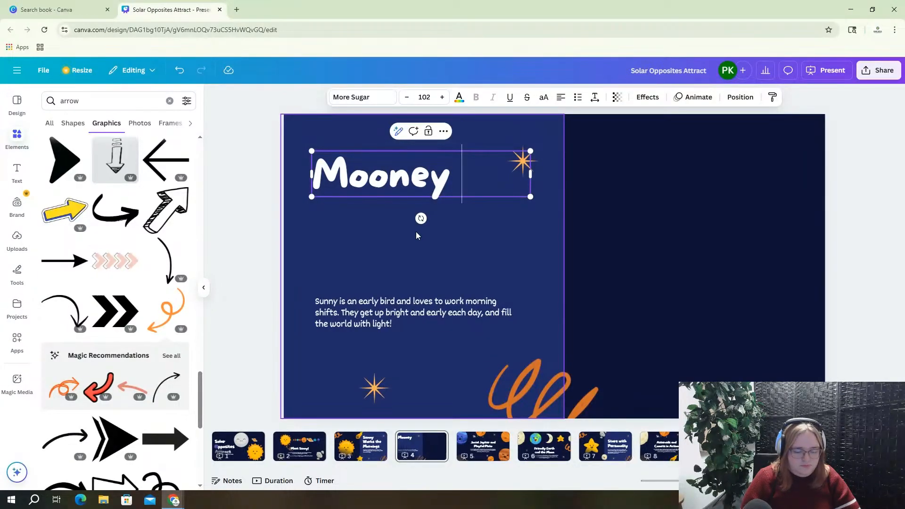
text( Does)
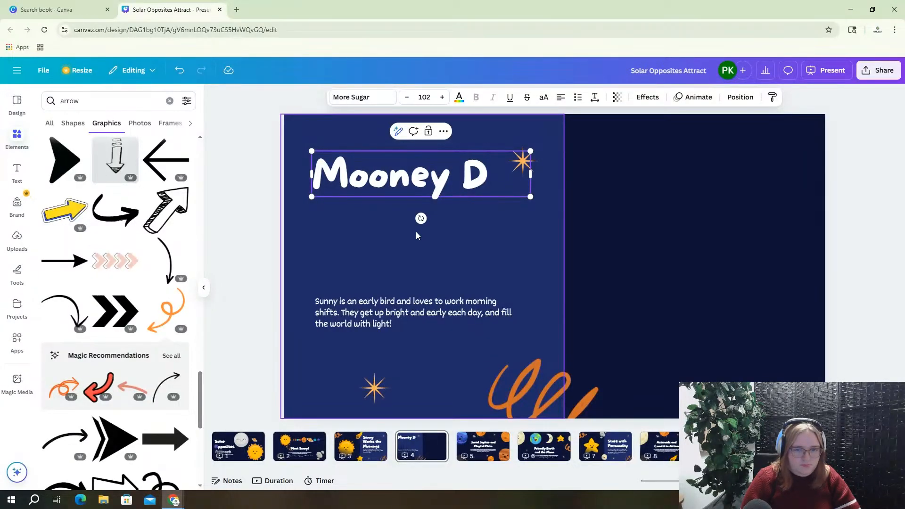
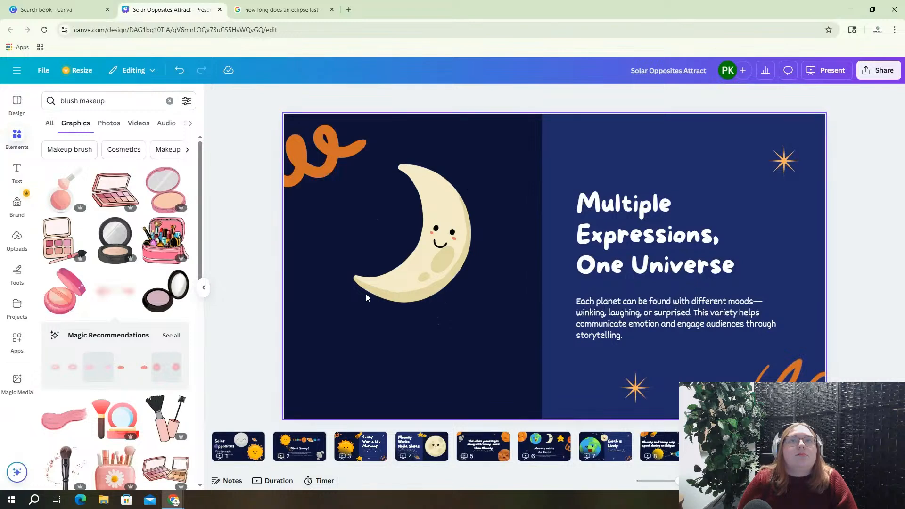
Open the Info details for the smiling crescent moon graphic via its right-click menu
click(375, 286)
right_click(374, 284)
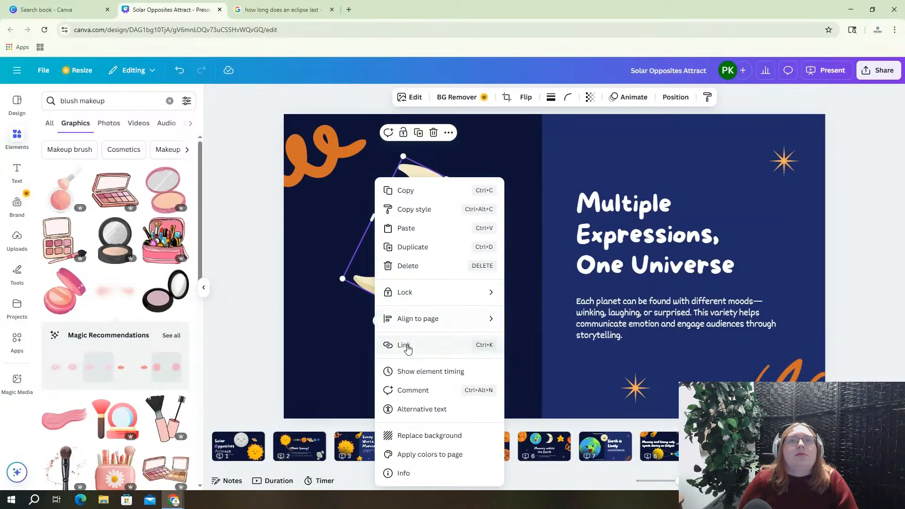
click(414, 473)
Search the moon creator's graphics for 'earth'
click(417, 288)
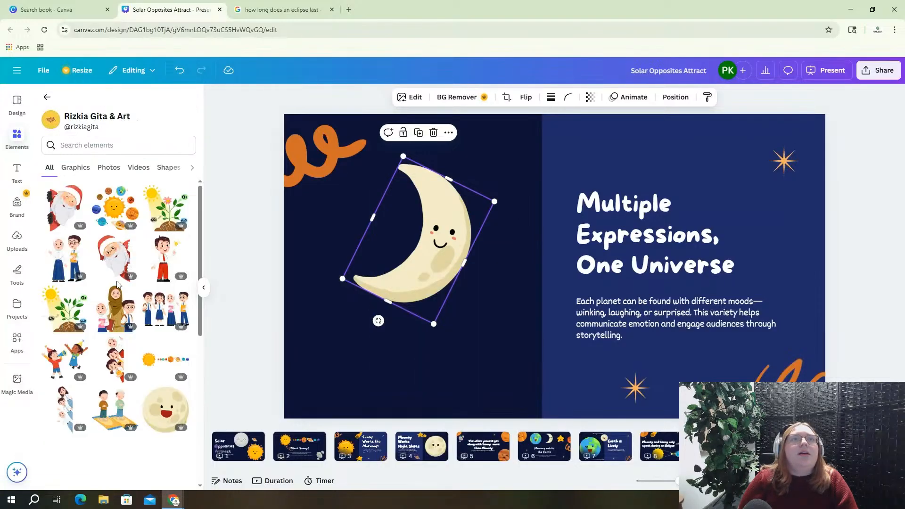
click(104, 145)
text(earth)
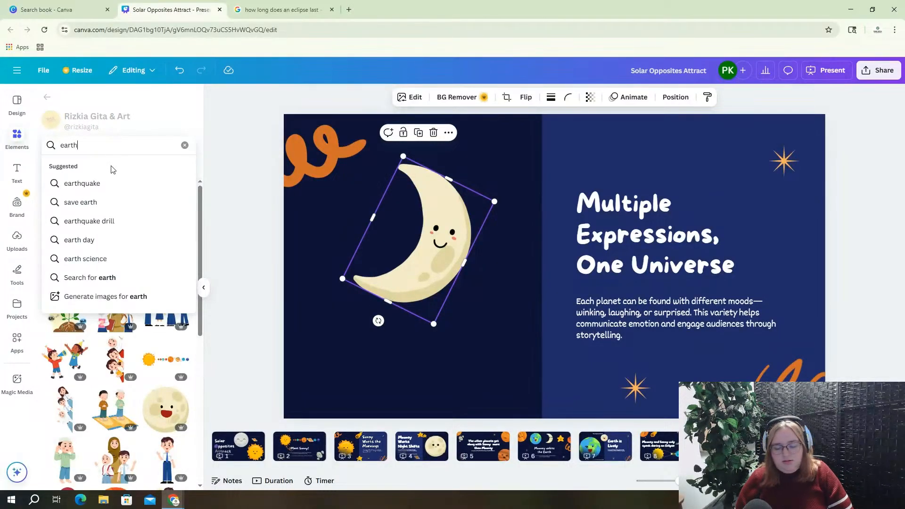
key(Return)
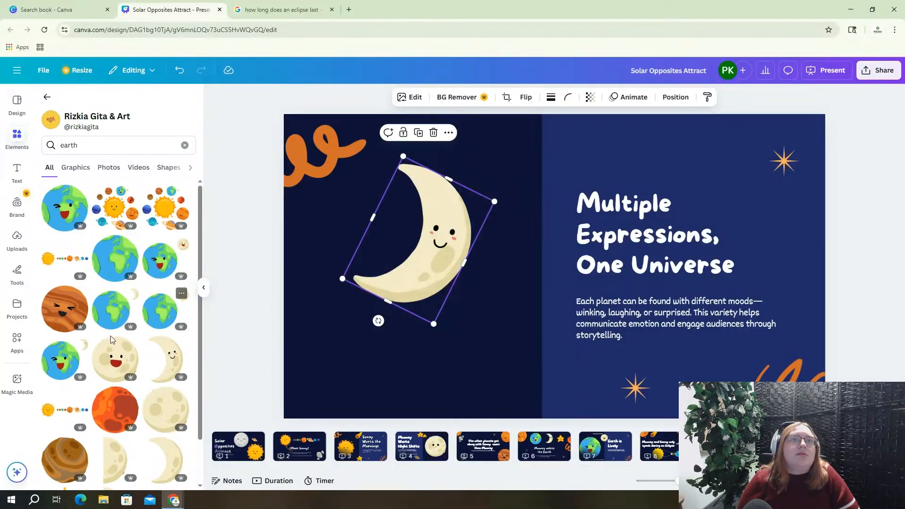
Add the winking Earth graphic, shrink it and place it below the crescent moon
click(63, 207)
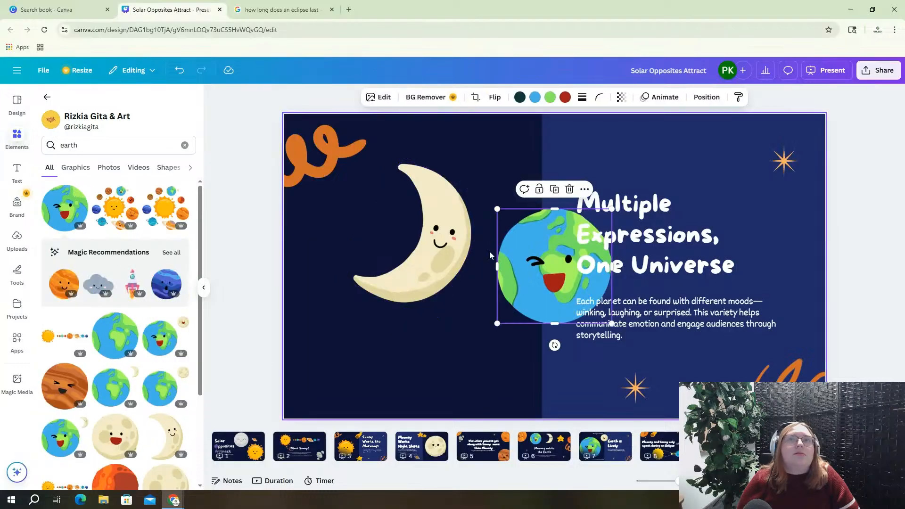
drag(494, 210, 490, 313)
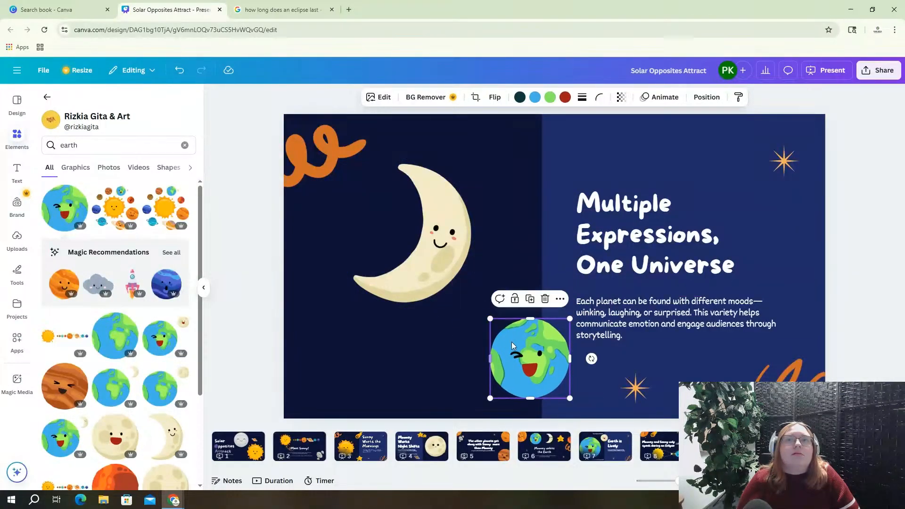
drag(542, 352, 497, 339)
click(616, 211)
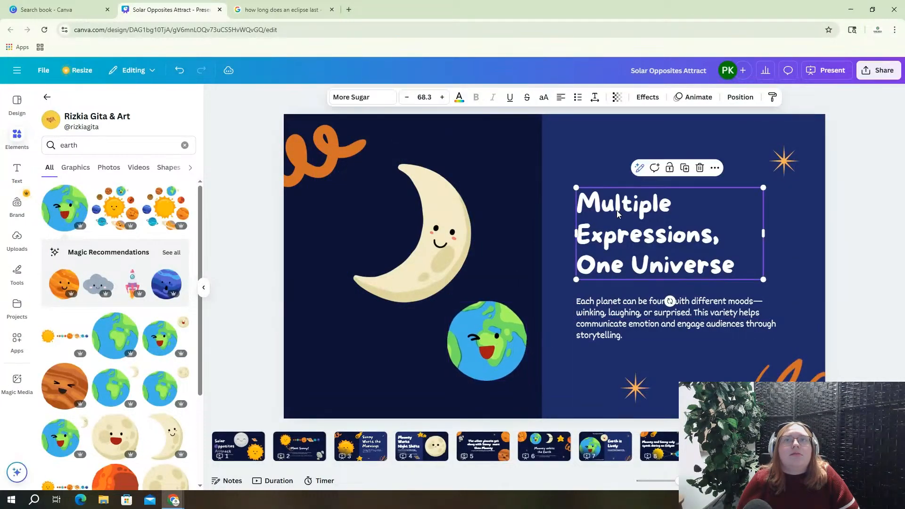
Retitle the slide 'Earth says Goodbye'
click(612, 212)
text(Eart)
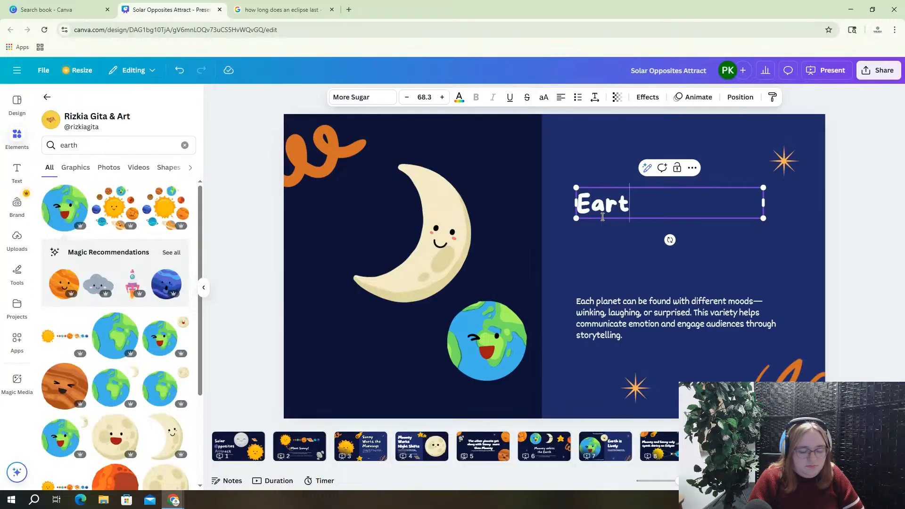
text(h sayd)
key(BackSpace)
text(s)
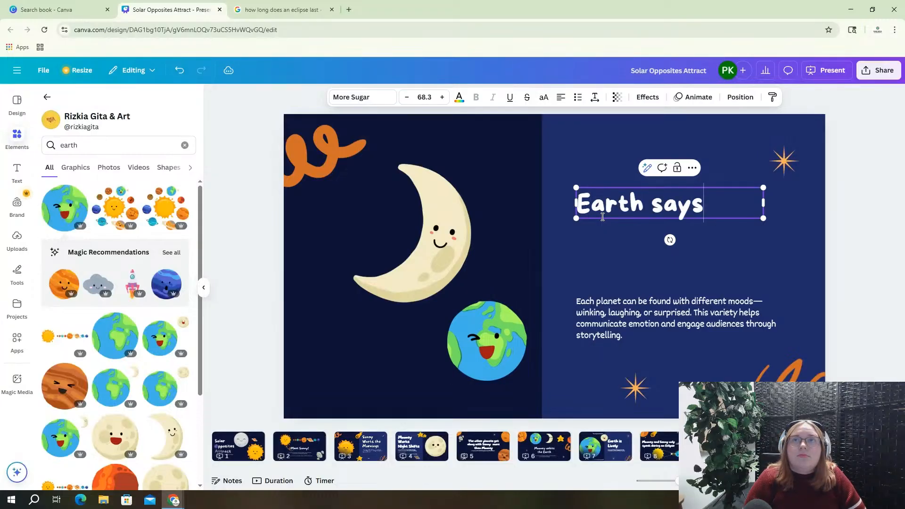
text( Good)
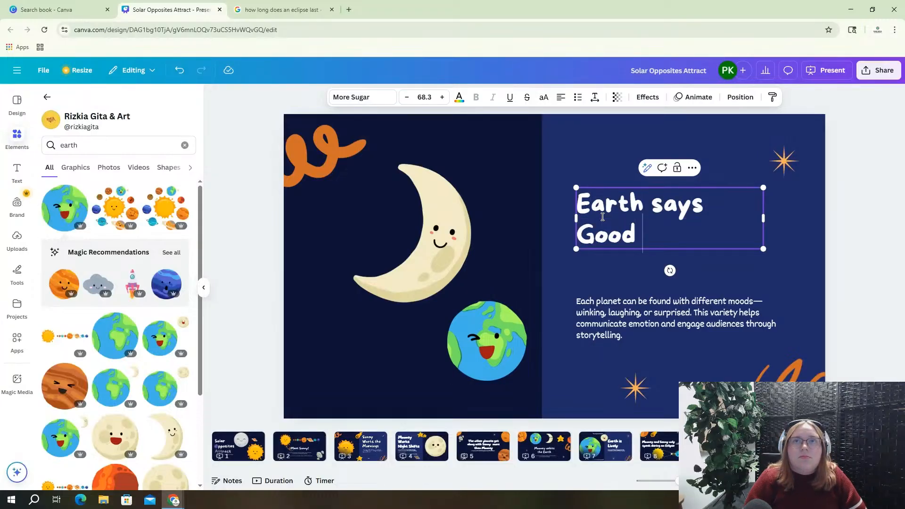
key(BackSpace)
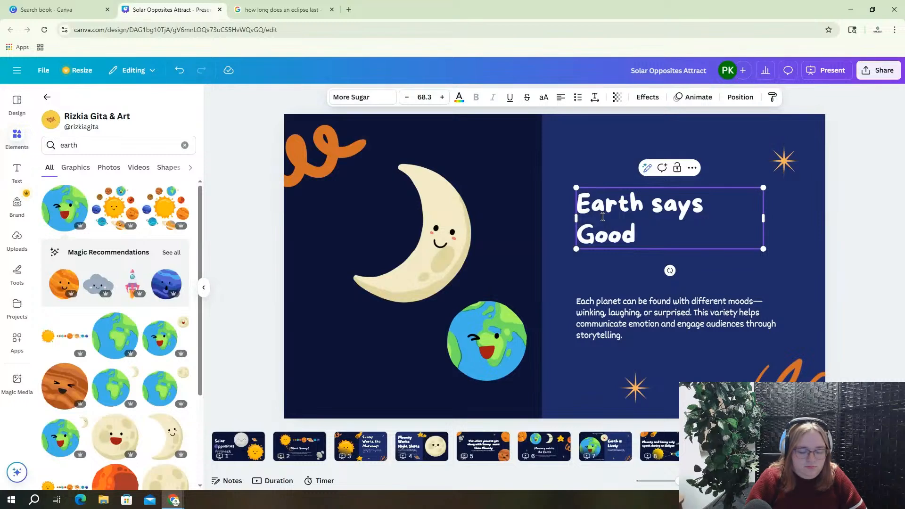
text(bye)
Rewrite the body as the eclipse line ending 'Mooney becomes bright' and delete the crescent moon
click(620, 302)
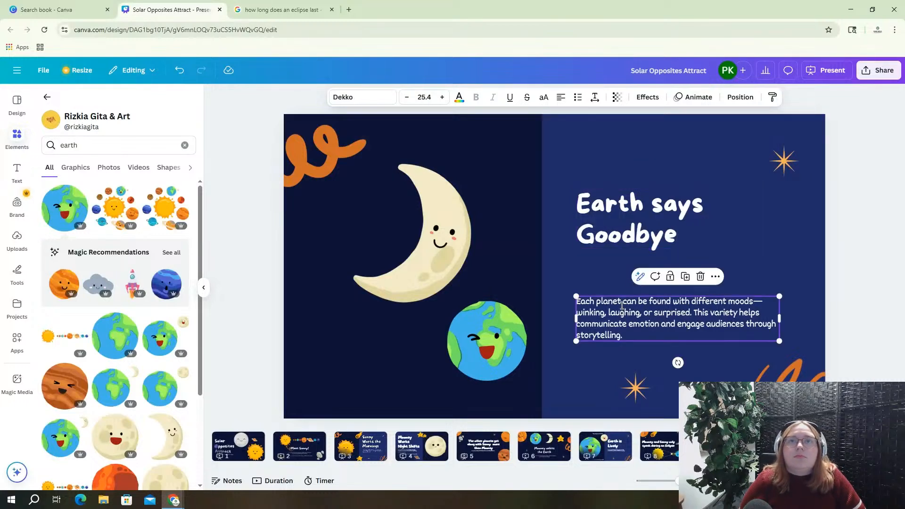
click(608, 305)
text(W)
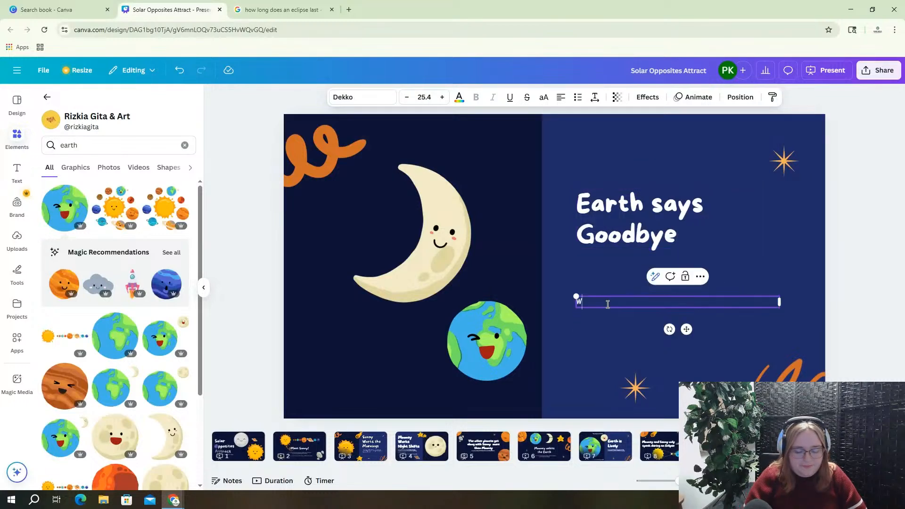
text(ith the)
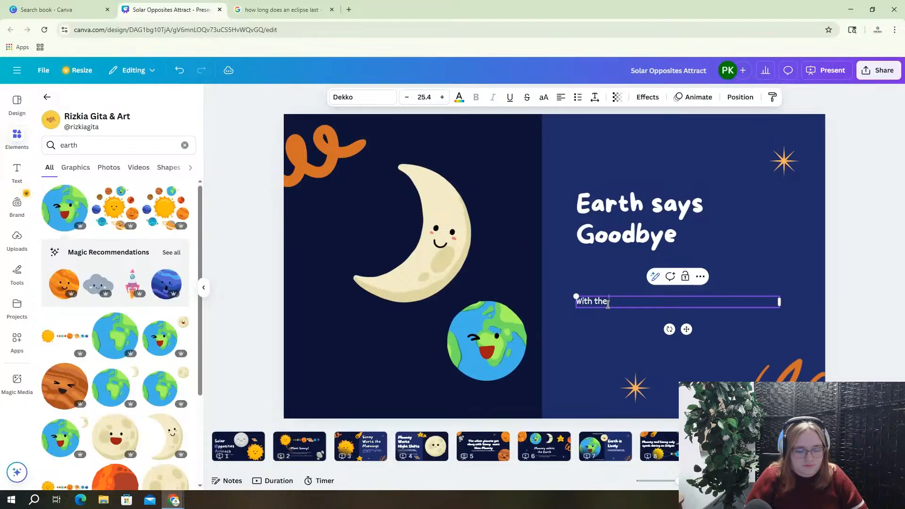
text( eclips)
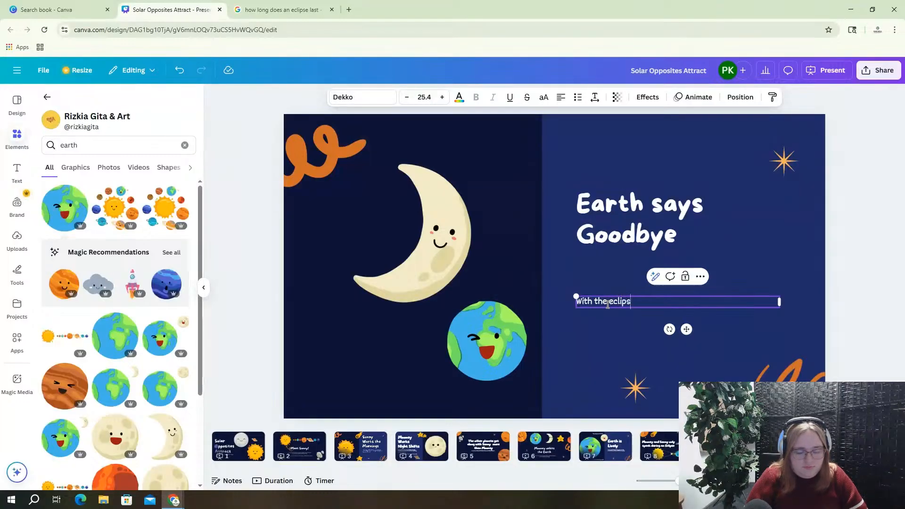
text(e, Earth will no longer see Sunny,)
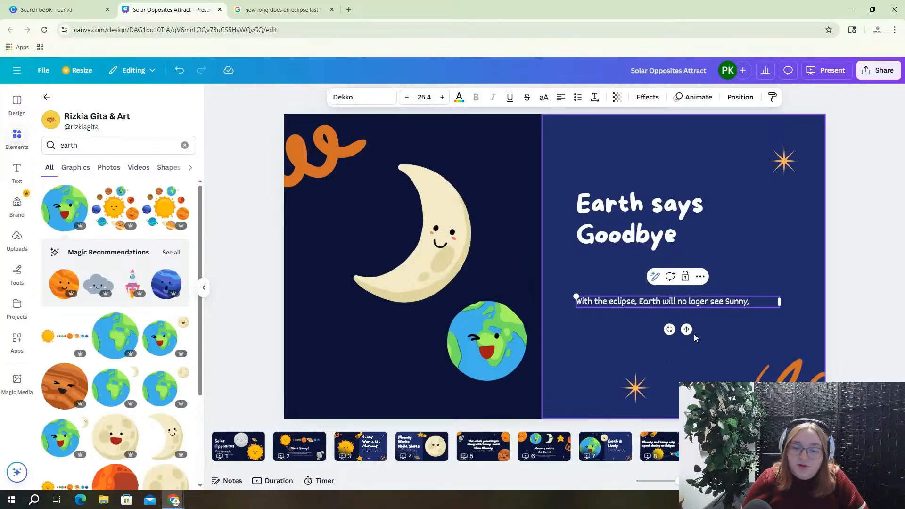
click(697, 302)
text(n)
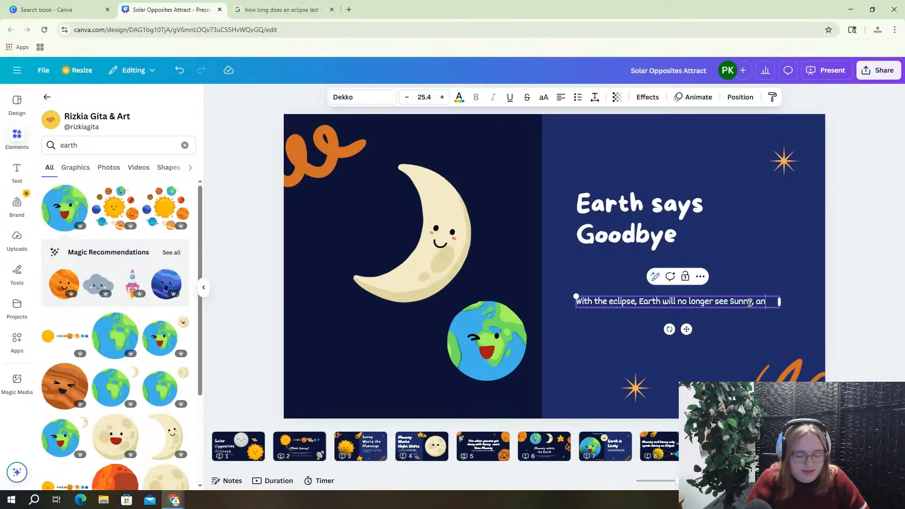
text(d Mooney)
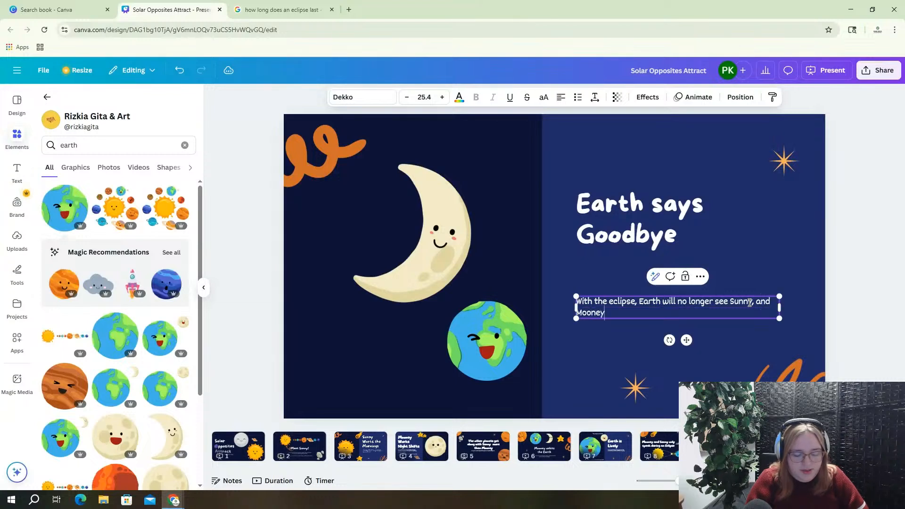
text( becomes)
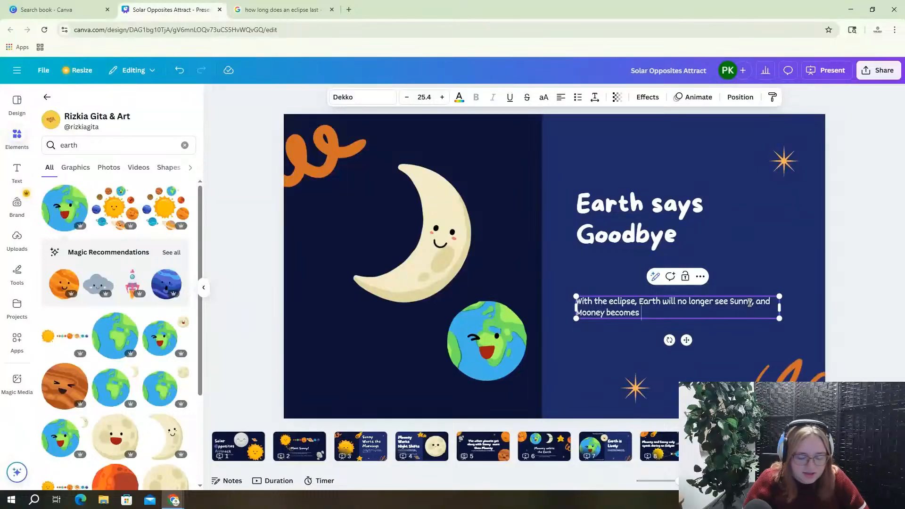
text( brighter!)
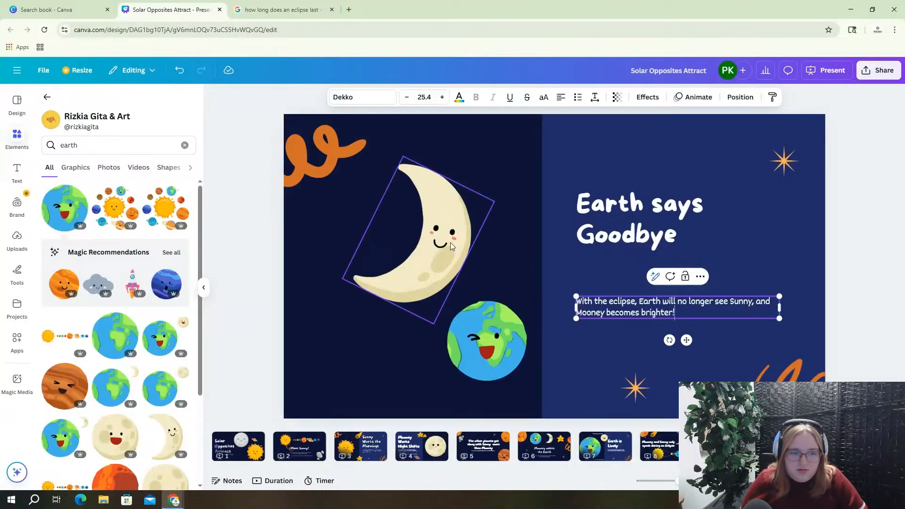
click(451, 242)
key(Delete)
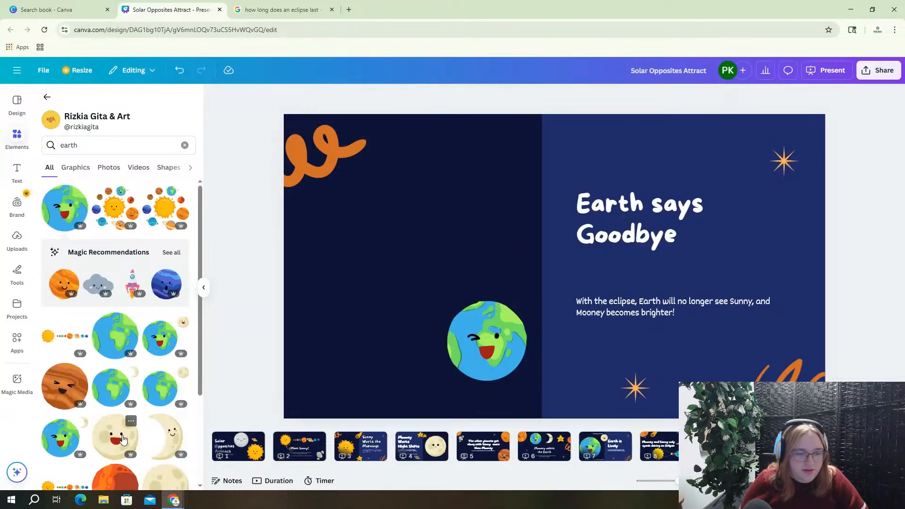
Add the full moon graphic and adjust it to brightness 29 and contrast 100
key(ctrl+z)
drag(507, 272, 414, 255)
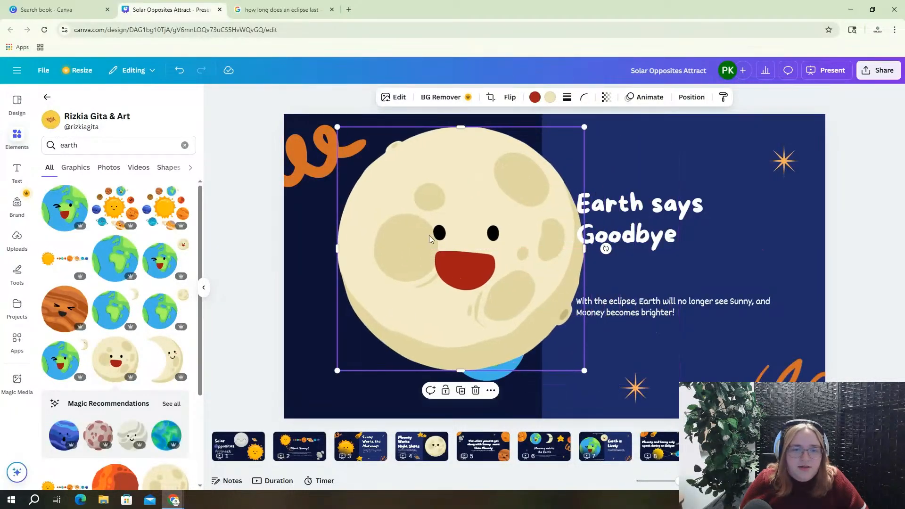
click(394, 100)
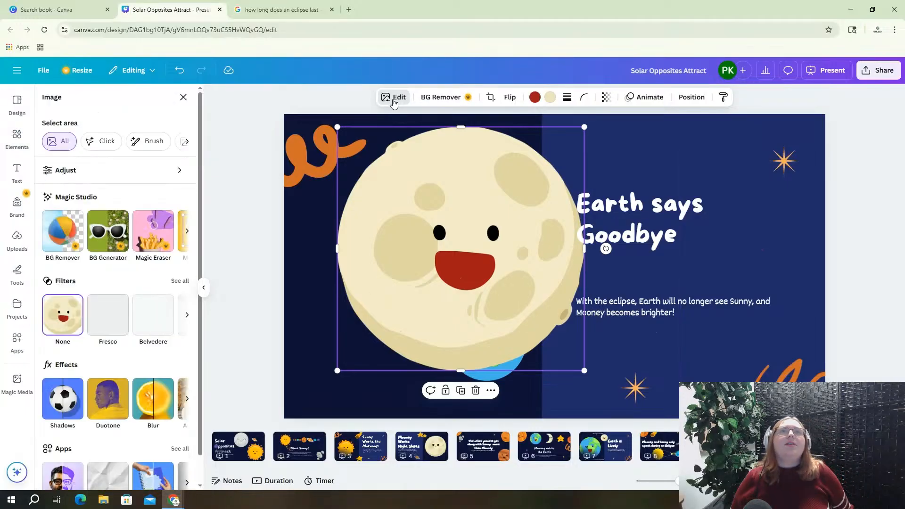
click(128, 170)
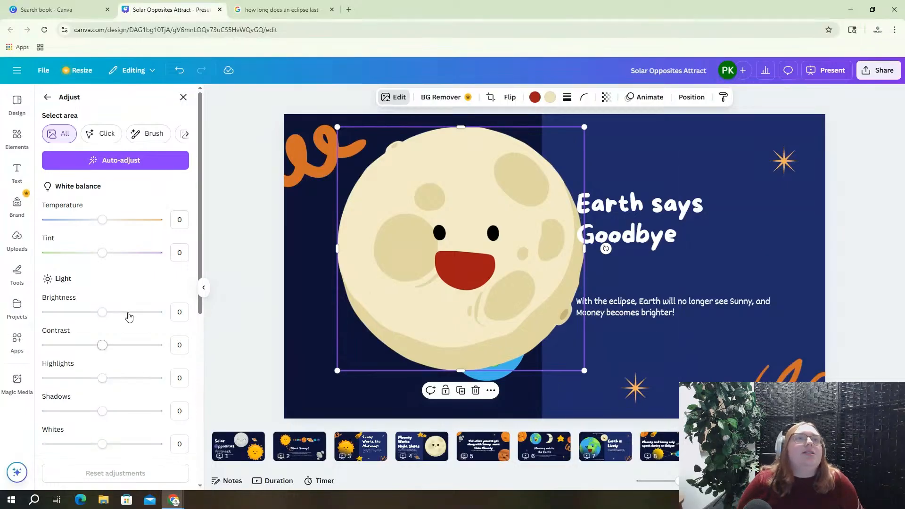
mouse_move(103, 312)
mouse_down()
mouse_move(131, 311)
mouse_move(118, 312)
mouse_up()
drag(101, 345, 159, 341)
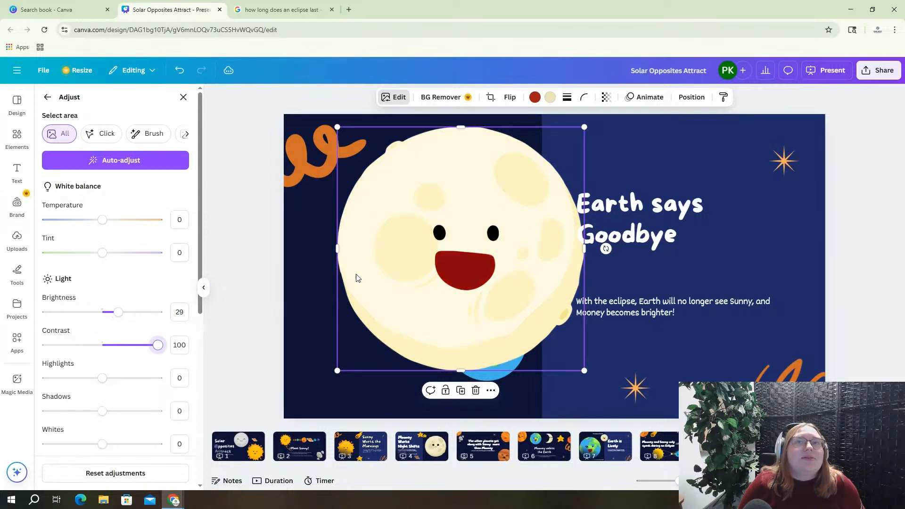
Shrink the full moon and place it above the Earth
drag(338, 128, 379, 237)
drag(462, 281, 373, 230)
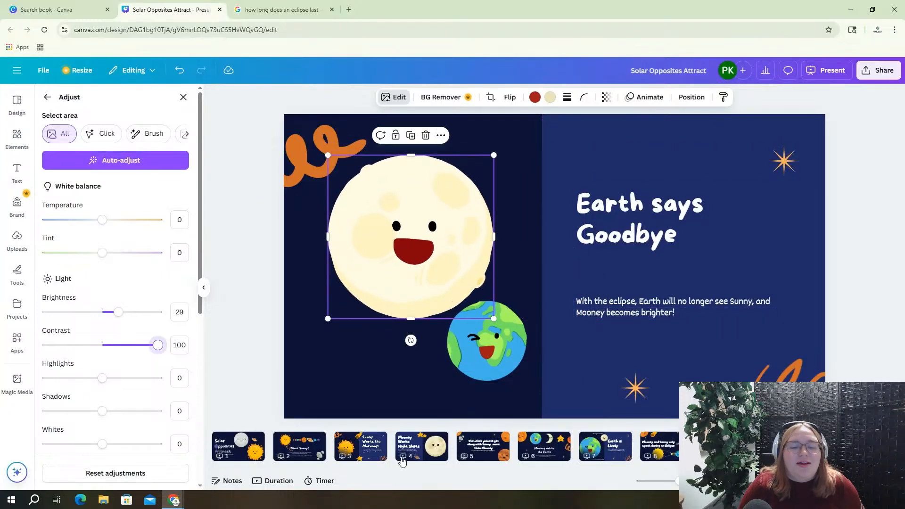
click(404, 455)
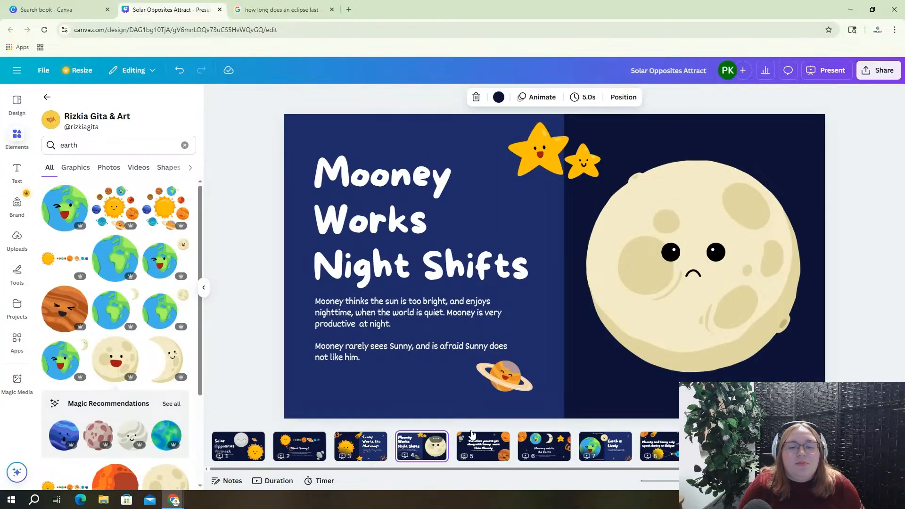
click(626, 320)
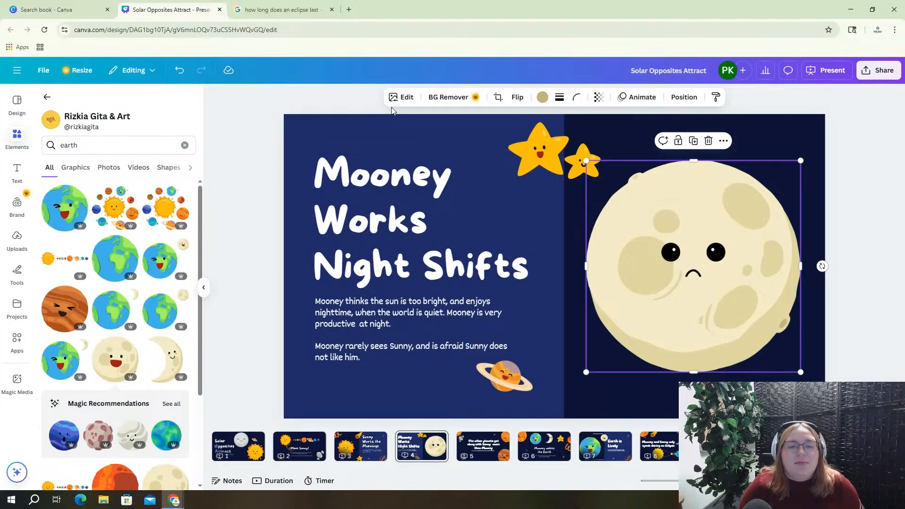
Darken the Mooney Works Night Shifts moon to brightness -26 with contrast 33
click(400, 97)
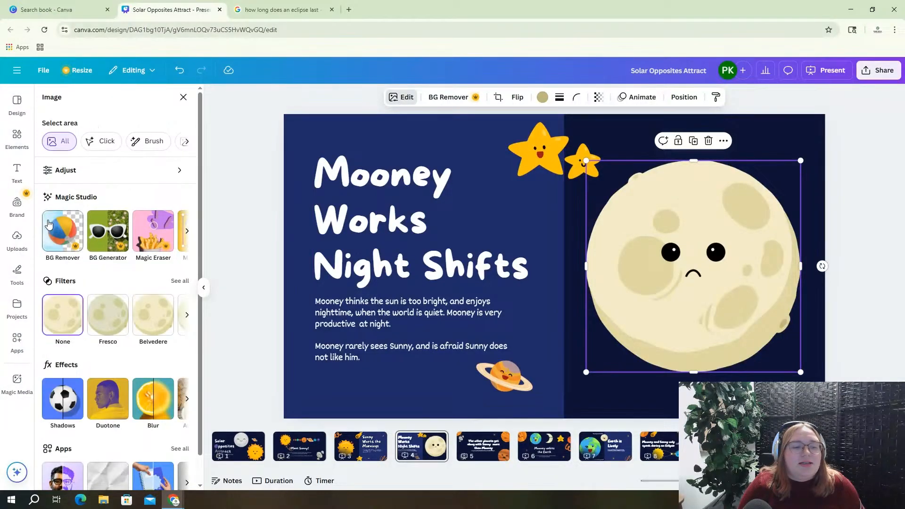
click(83, 170)
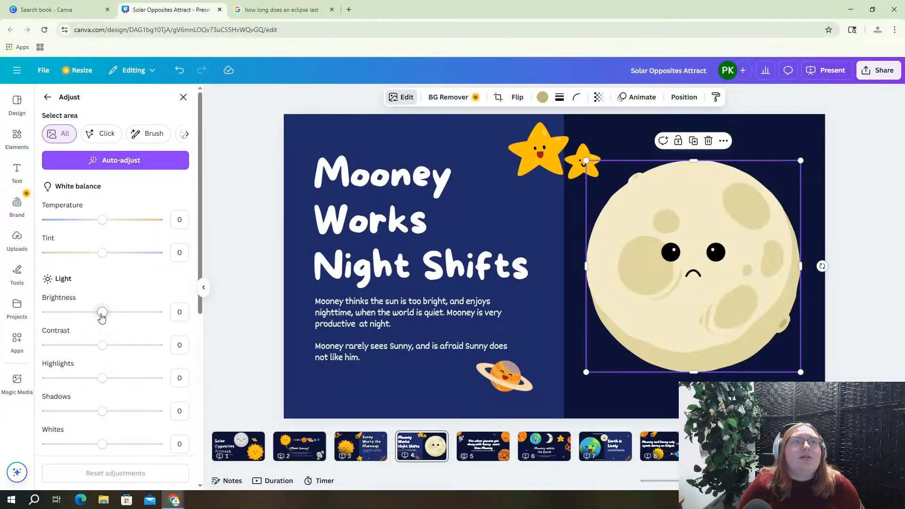
drag(102, 313, 87, 313)
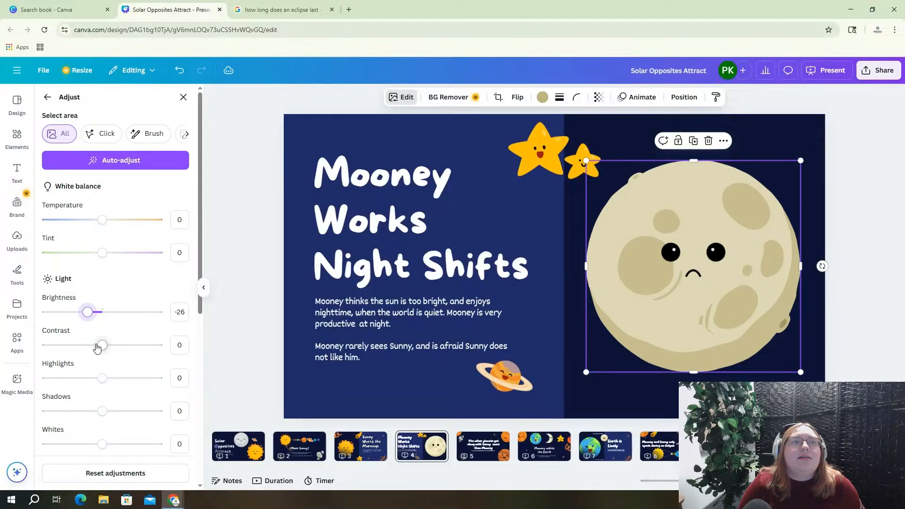
drag(97, 347, 121, 345)
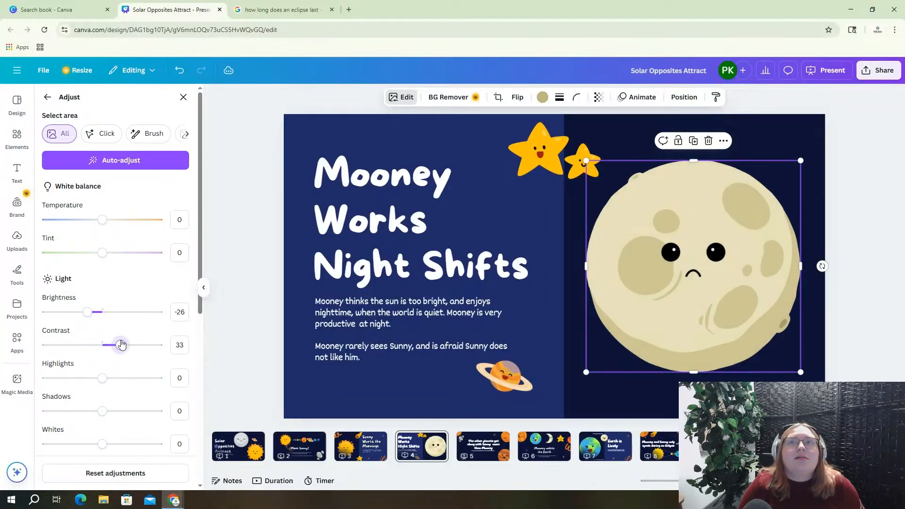
click(271, 241)
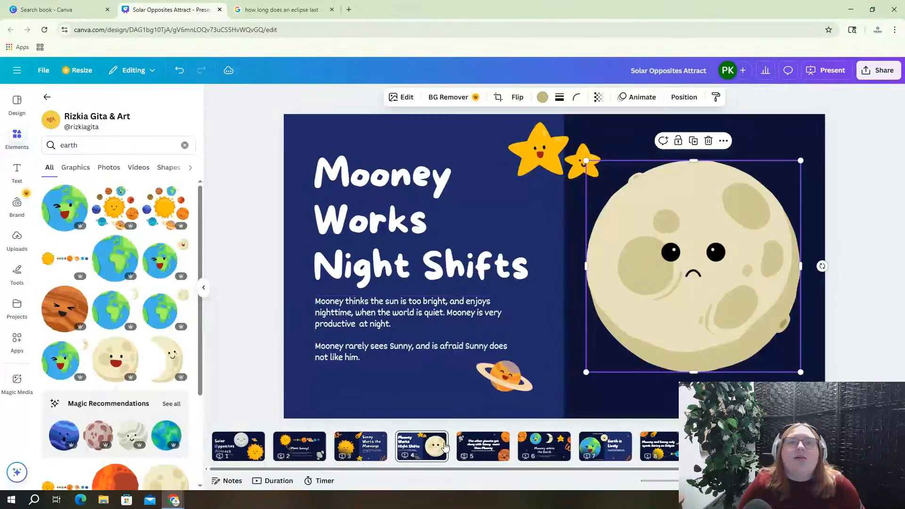
Darken the One Day... slide's moon to brightness -24, then return to Earth says Goodbye
click(529, 446)
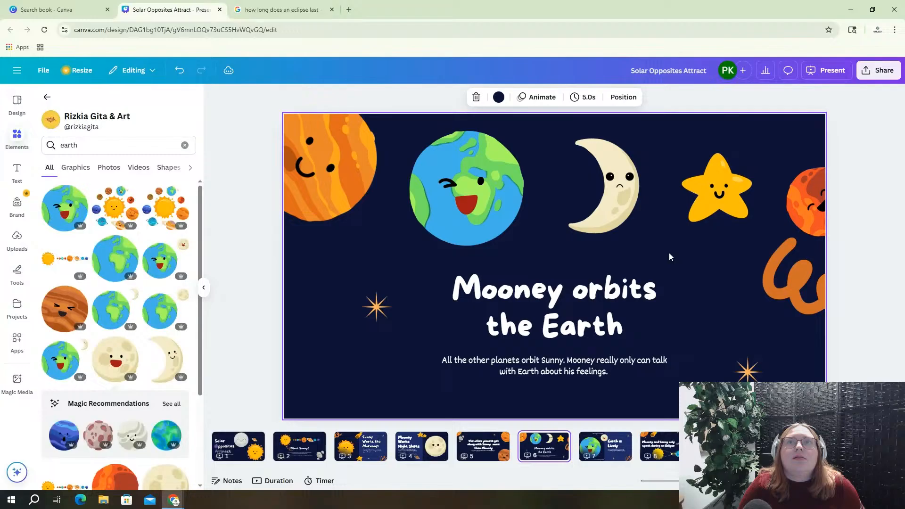
click(610, 221)
click(610, 448)
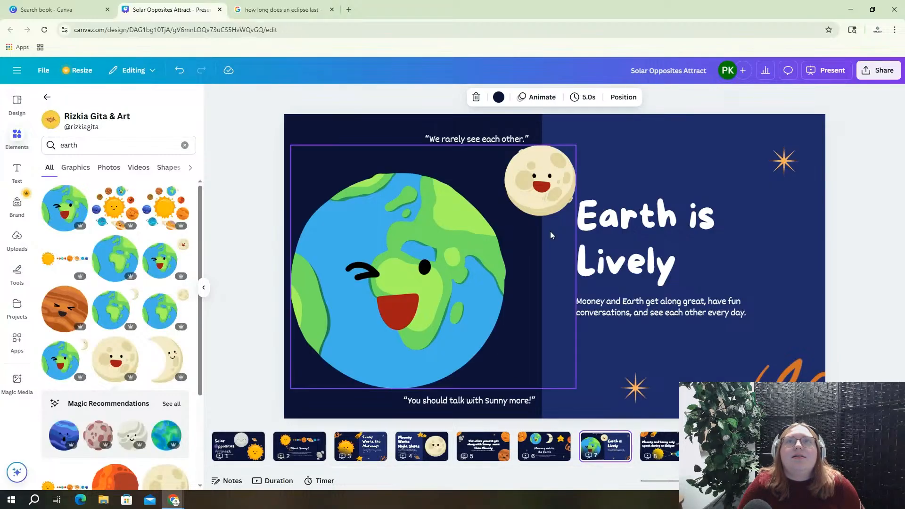
click(725, 446)
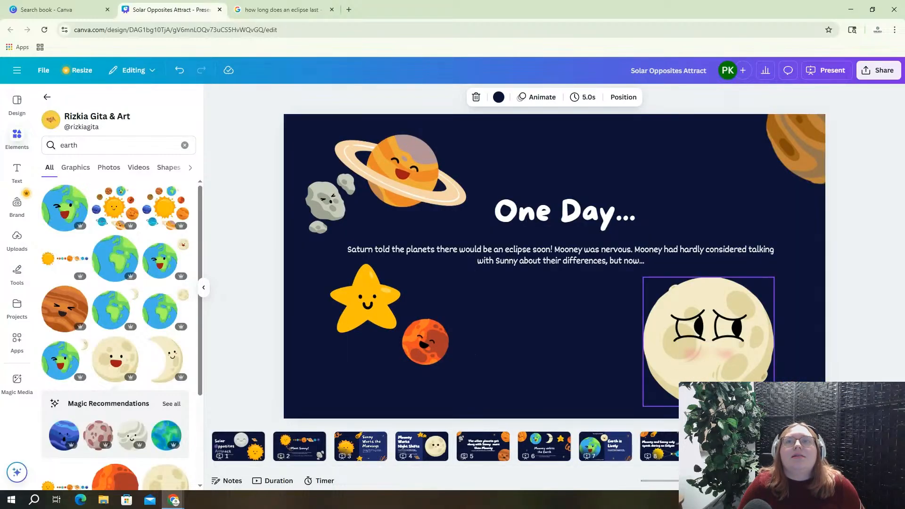
click(679, 355)
click(410, 99)
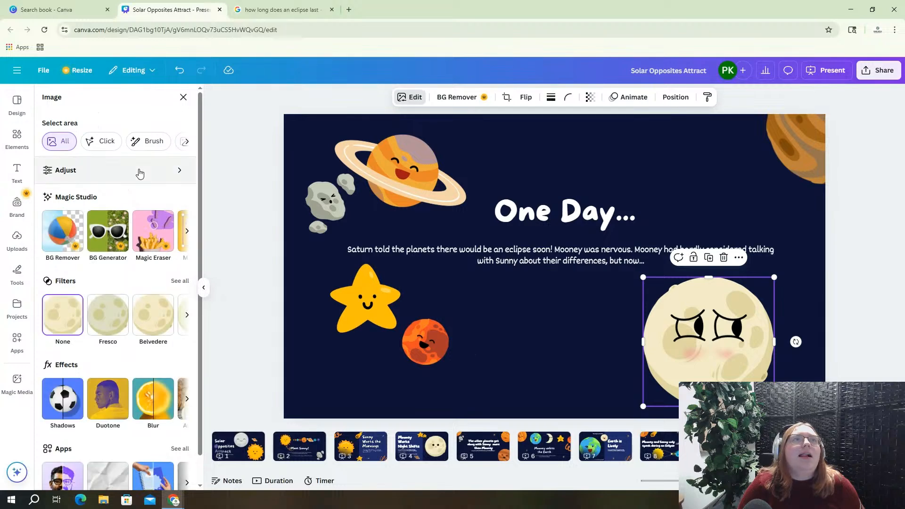
click(137, 172)
drag(100, 321, 89, 314)
click(232, 299)
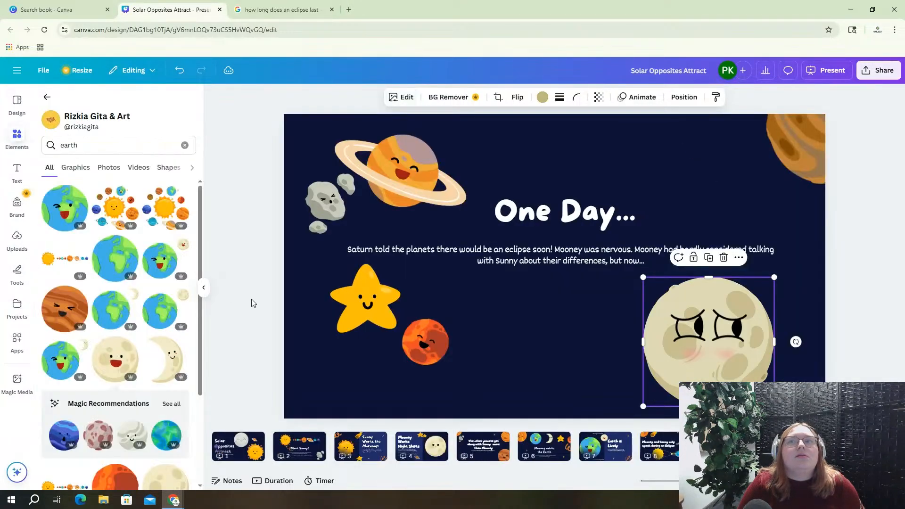
click(788, 447)
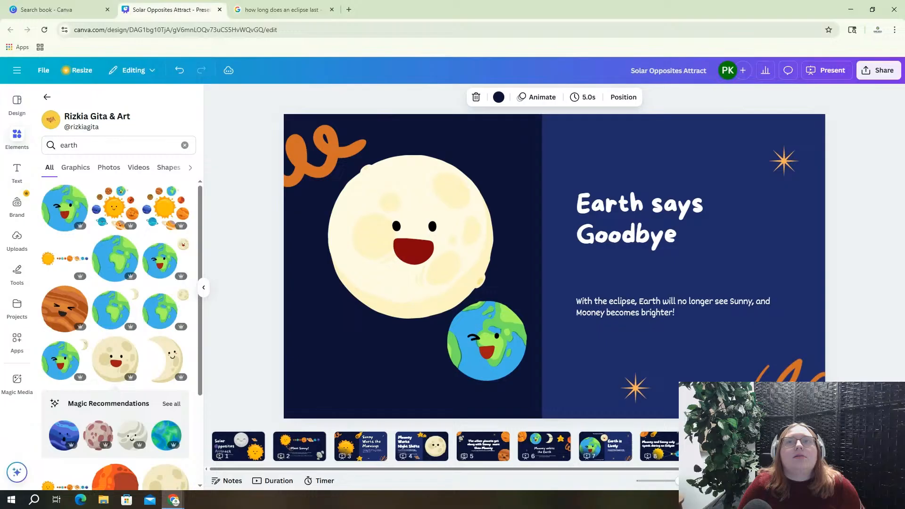
click(677, 315)
Add Earth's line '"Wow, you do know how to light.' plus Mooney's reply, and lower the title
key(Return)
key(Return)
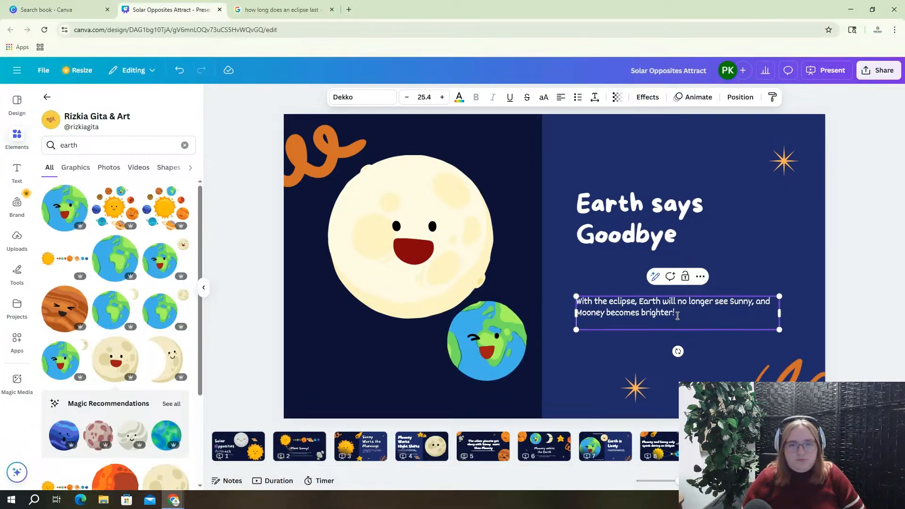
text("Wow)
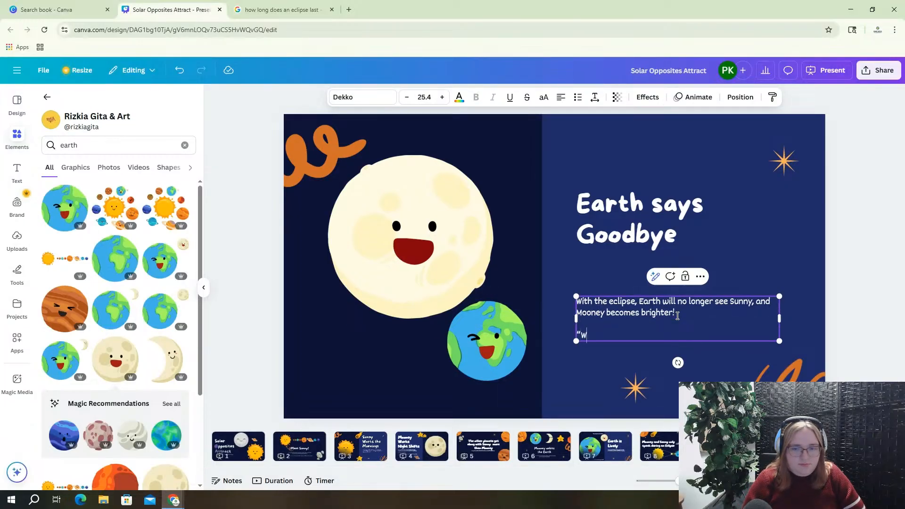
text(, you )
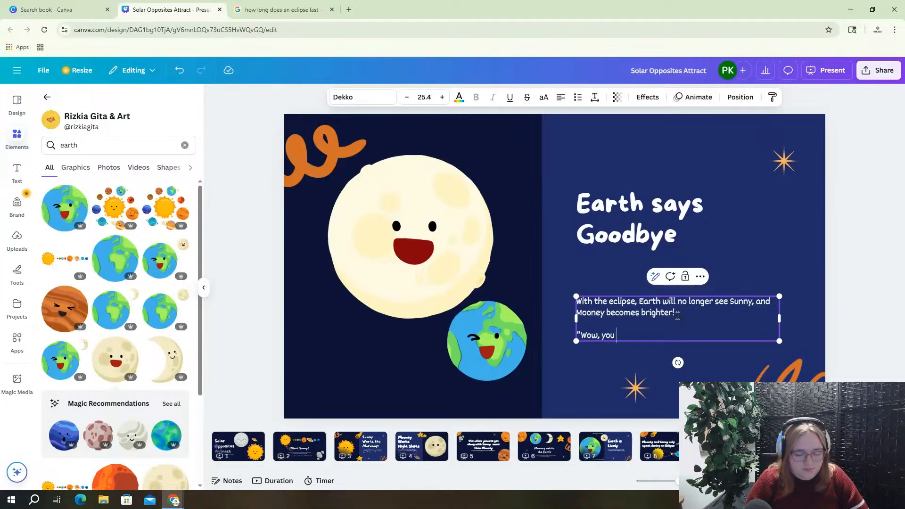
text(do know how)
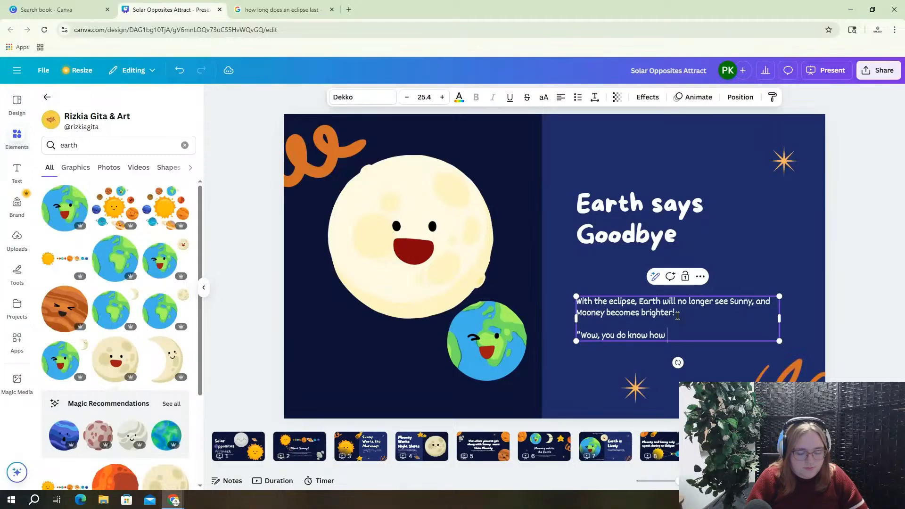
text( to light up!” said Earth)
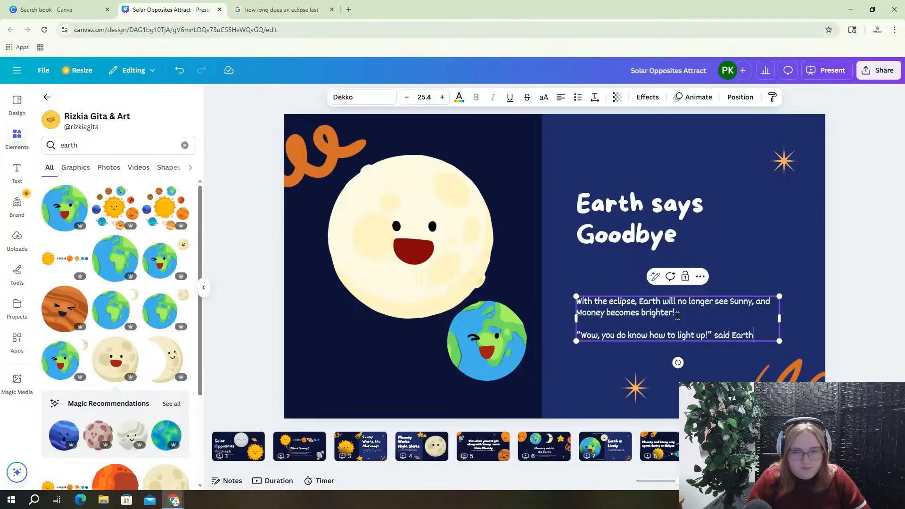
text(.)
key(Return)
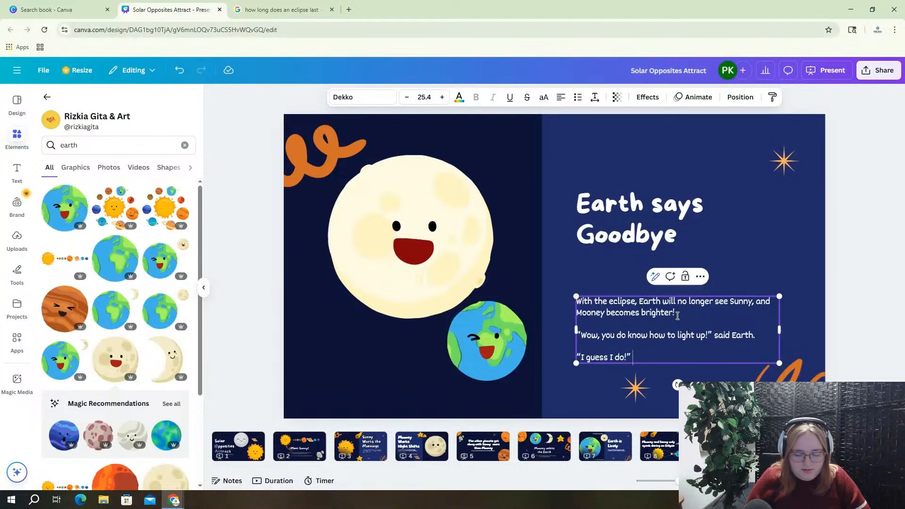
text(Mooney replied.)
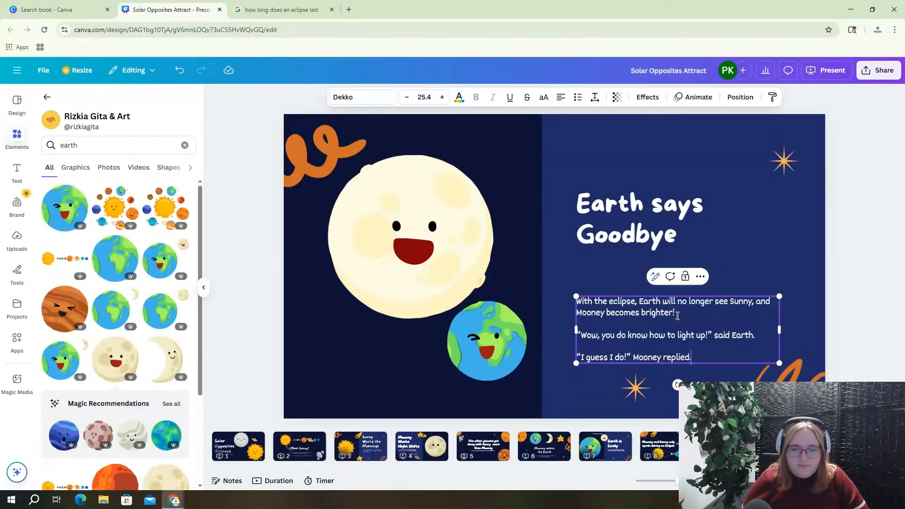
drag(656, 222, 654, 242)
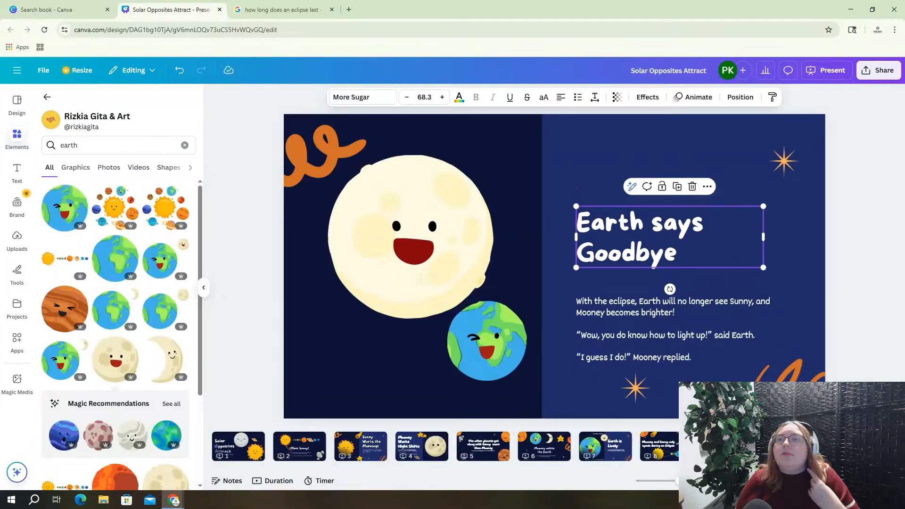
click(789, 446)
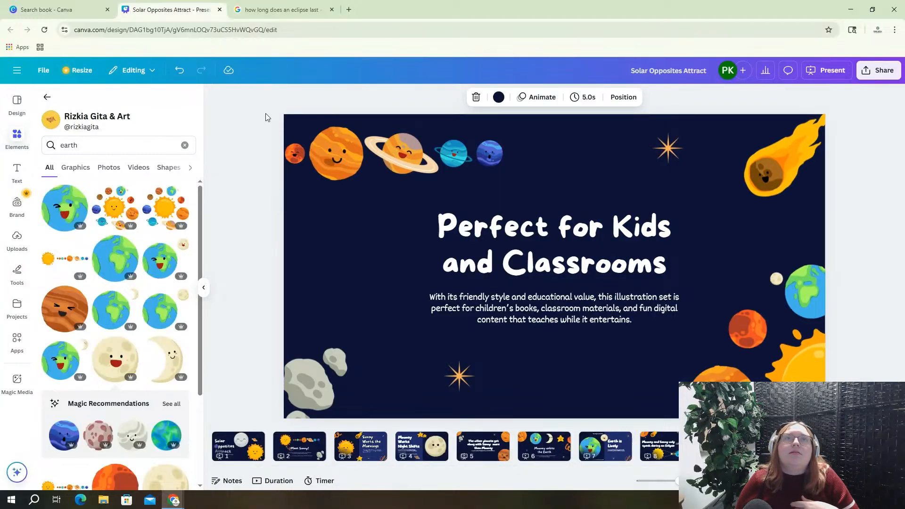
Delete the top planets and comet, right-side planets, bottom-left asteroids and the last star
drag(265, 113, 799, 188)
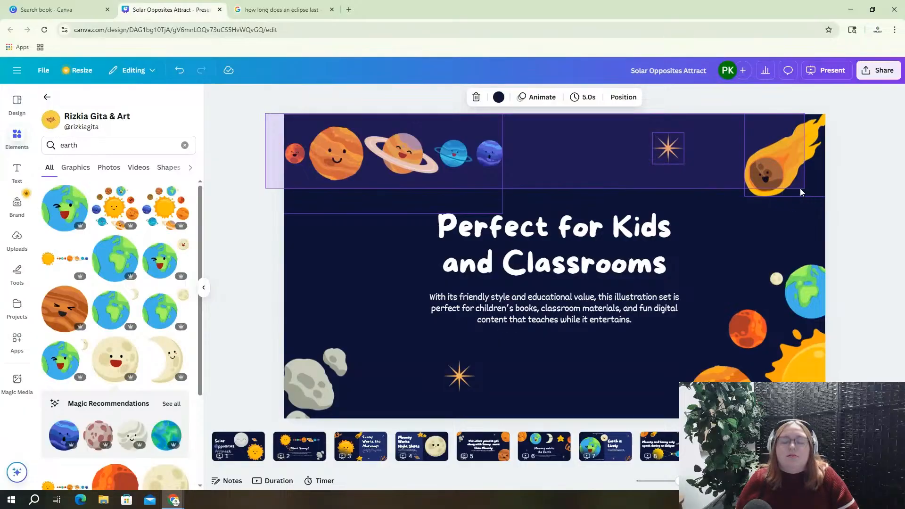
key(Delete)
click(755, 331)
key(Delete)
click(325, 372)
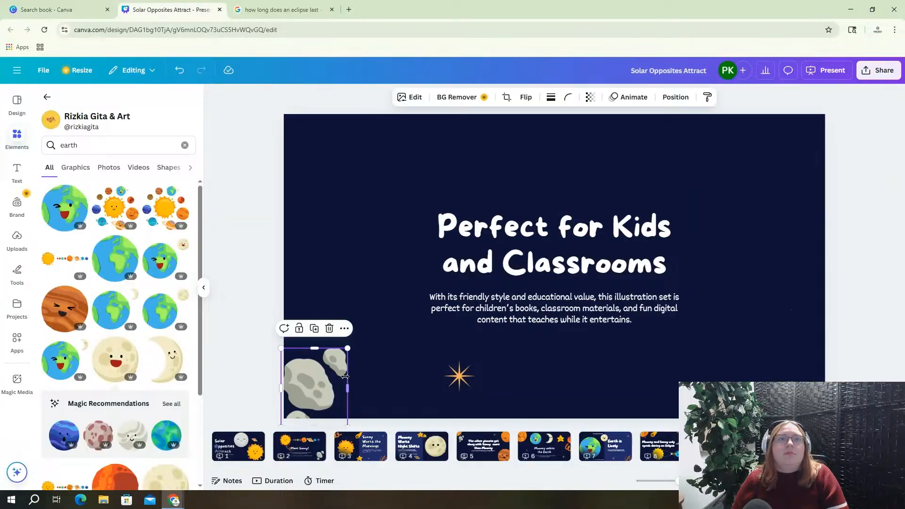
key(Delete)
click(458, 375)
key(Delete)
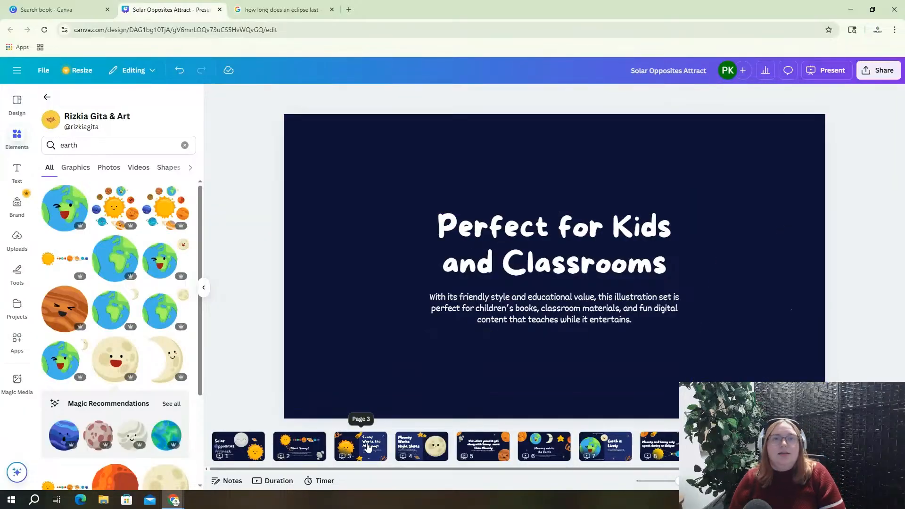
Copy the smiling sun from the Sunny Works the Mornings slide and paste it onto the final slide
click(368, 449)
click(390, 327)
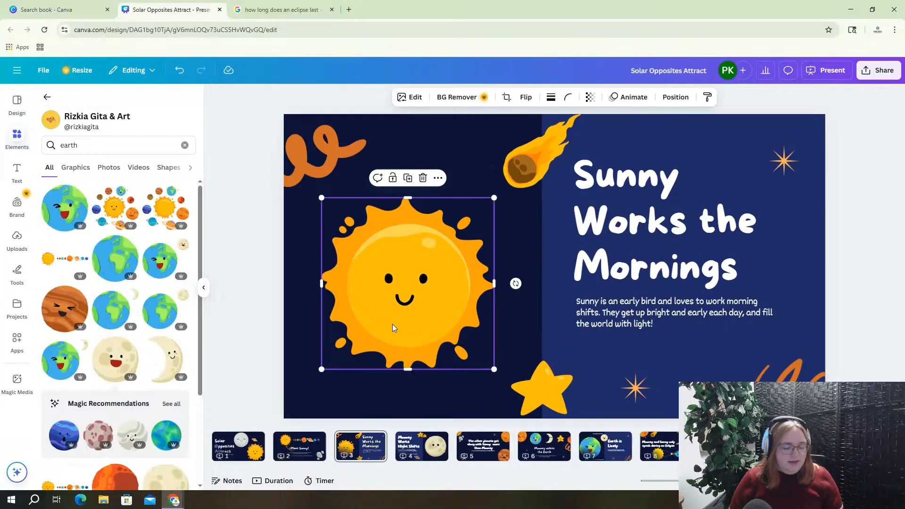
click(728, 446)
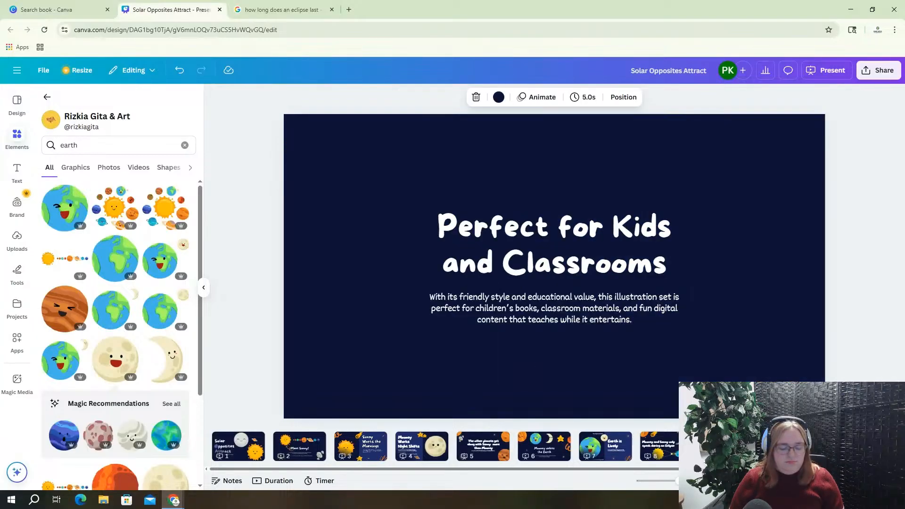
key(ctrl+v)
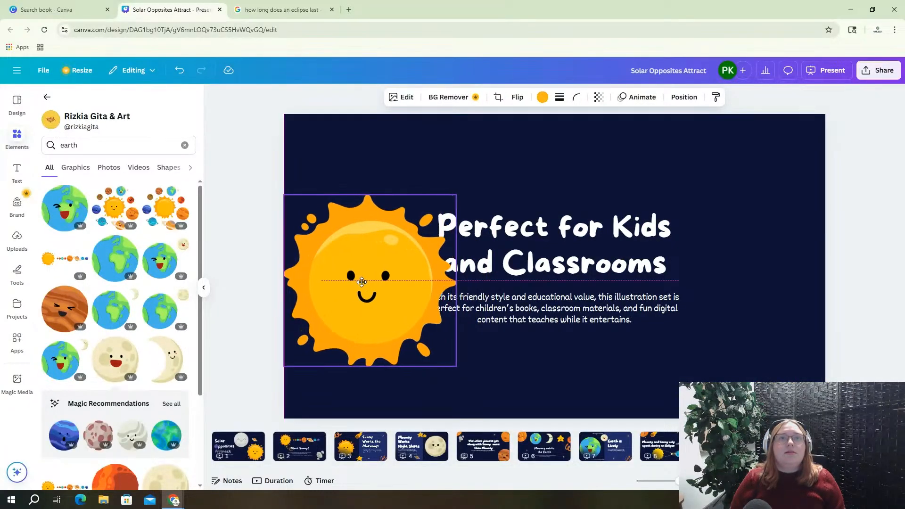